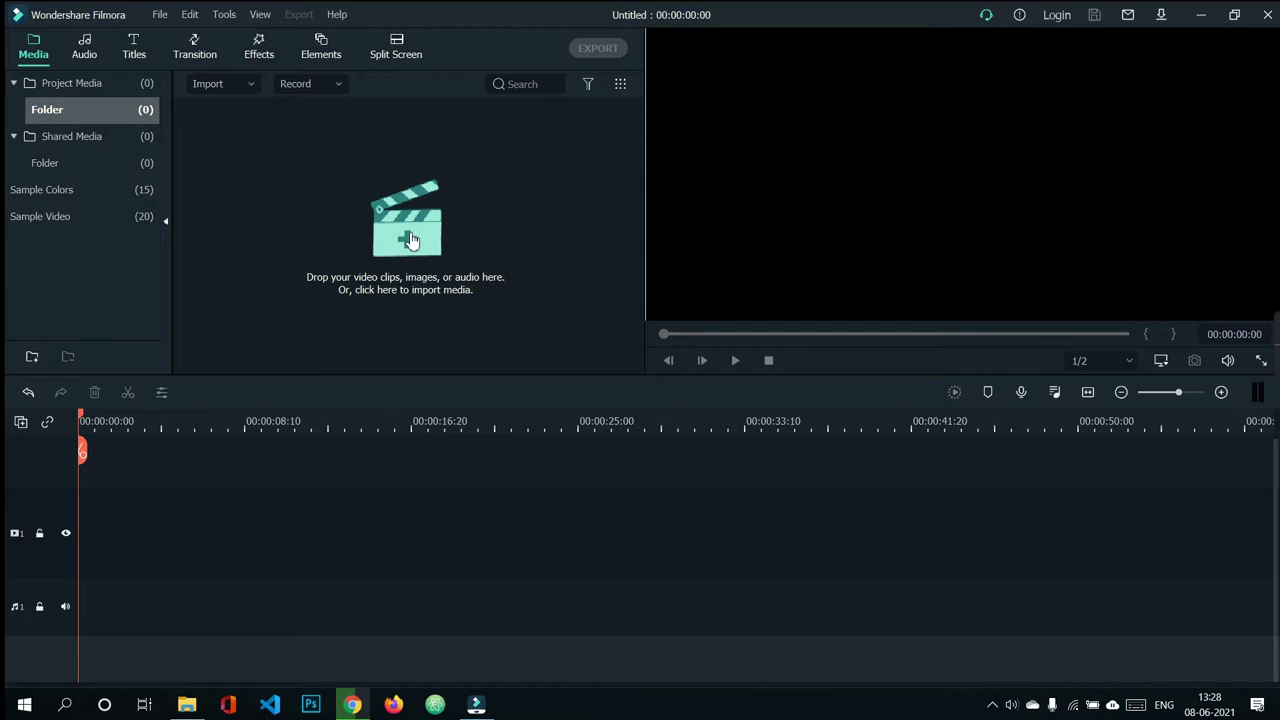
Import the first podcast recording from the PODCAST EDIT folder in Music into the project media.
click(410, 240)
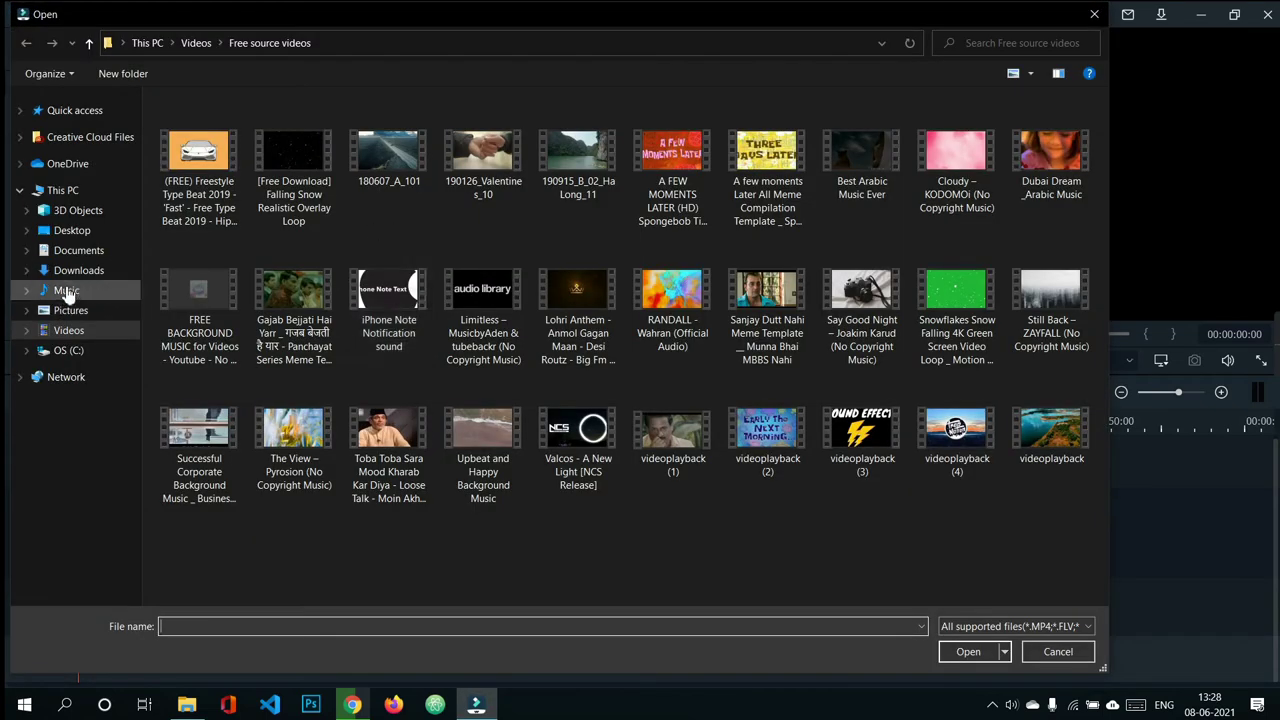
click(68, 291)
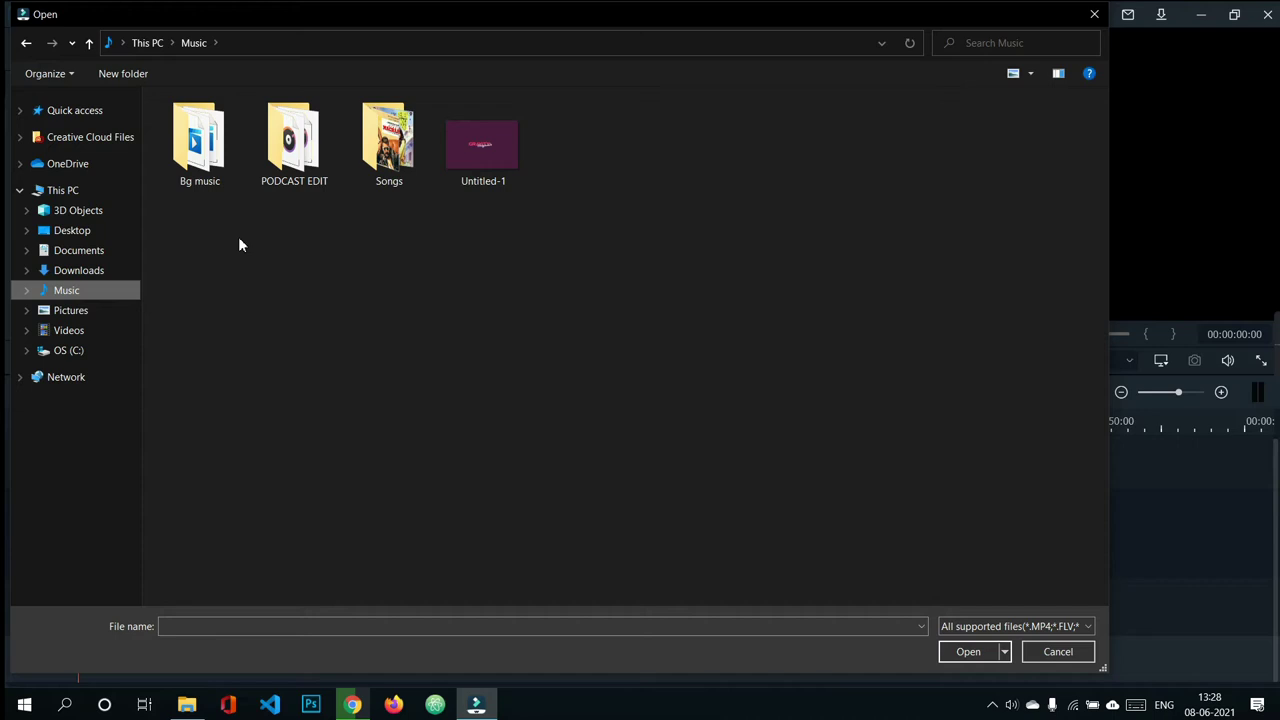
click(318, 176)
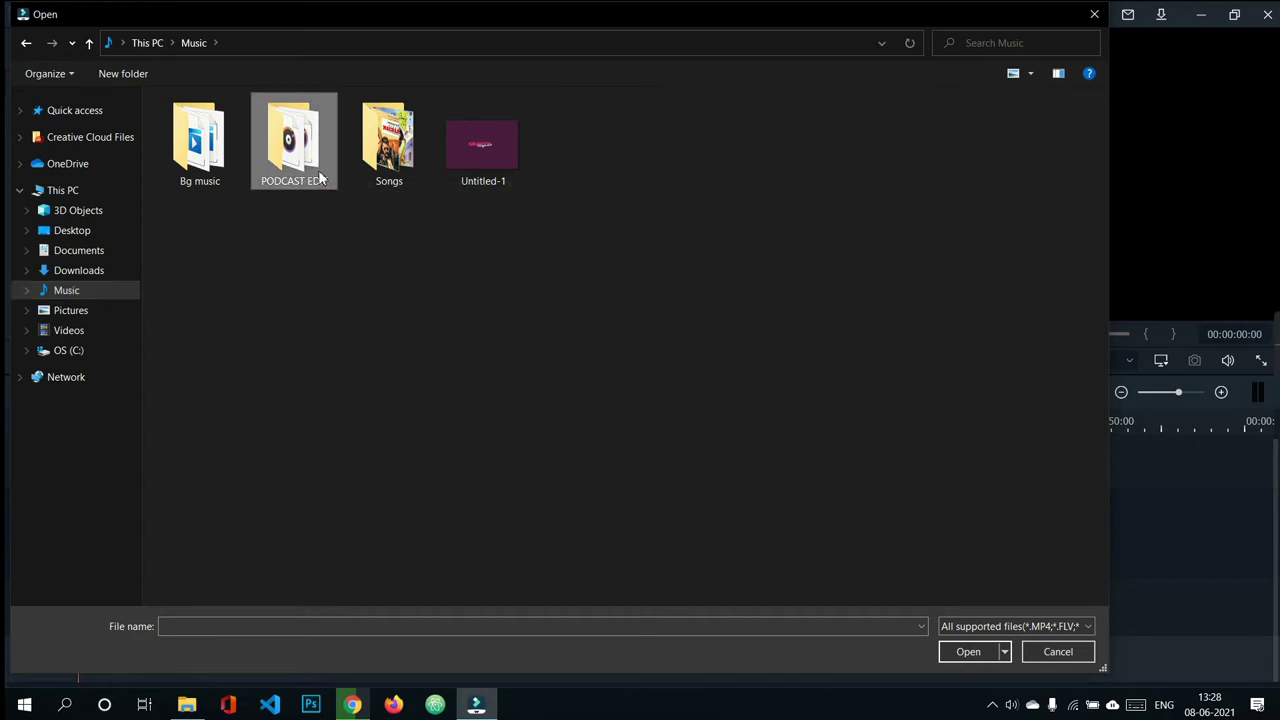
double_click(320, 177)
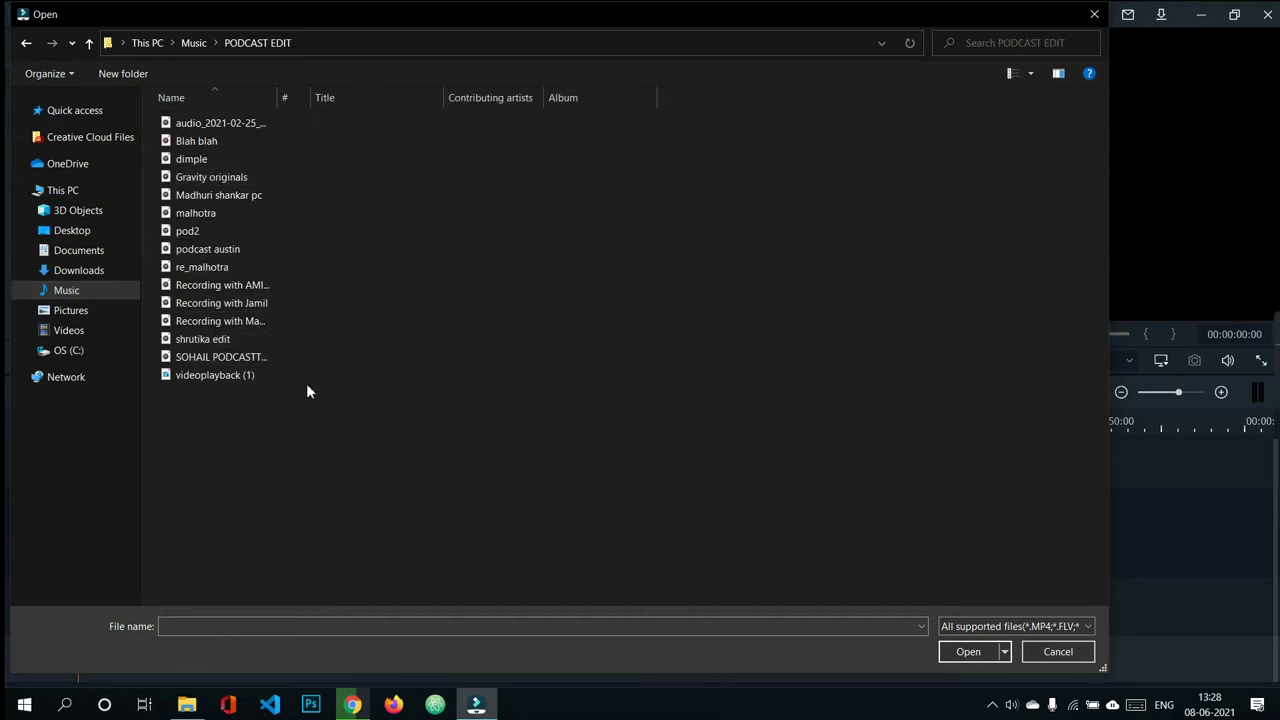
click(306, 321)
click(968, 652)
click(230, 306)
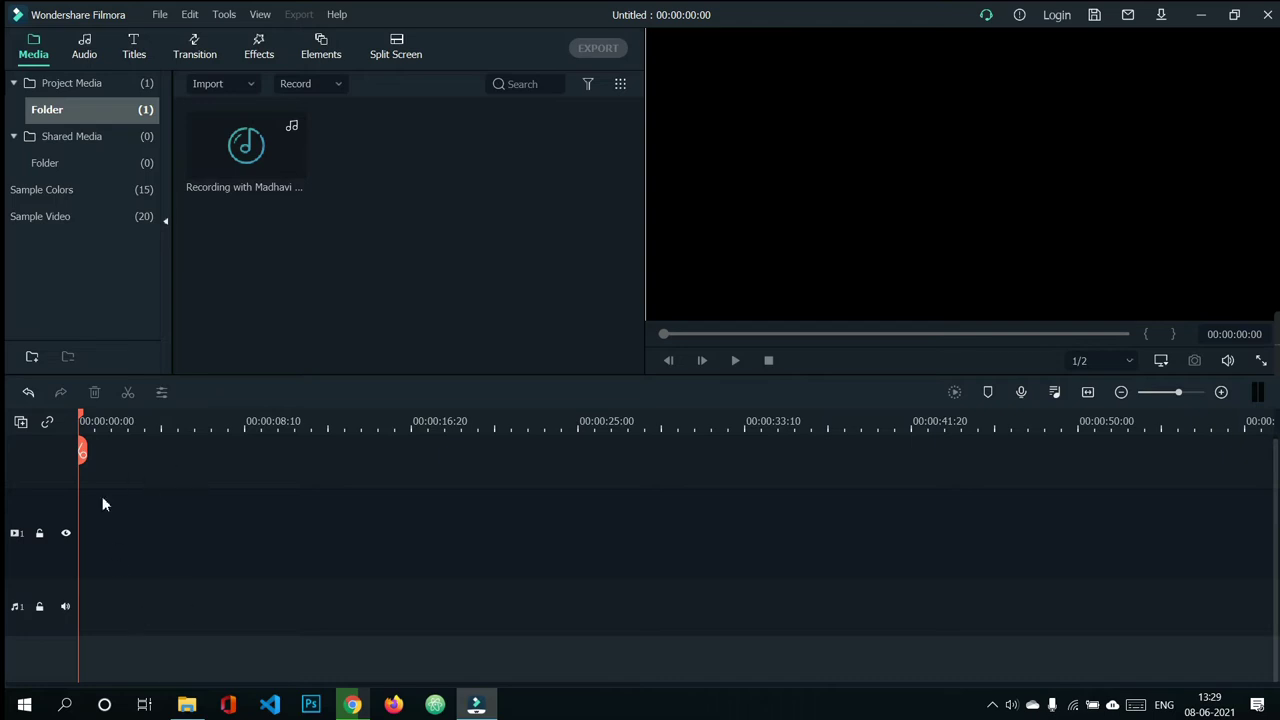
Place the imported recording on audio track 1 at the start of the timeline.
mouse_move(209, 158)
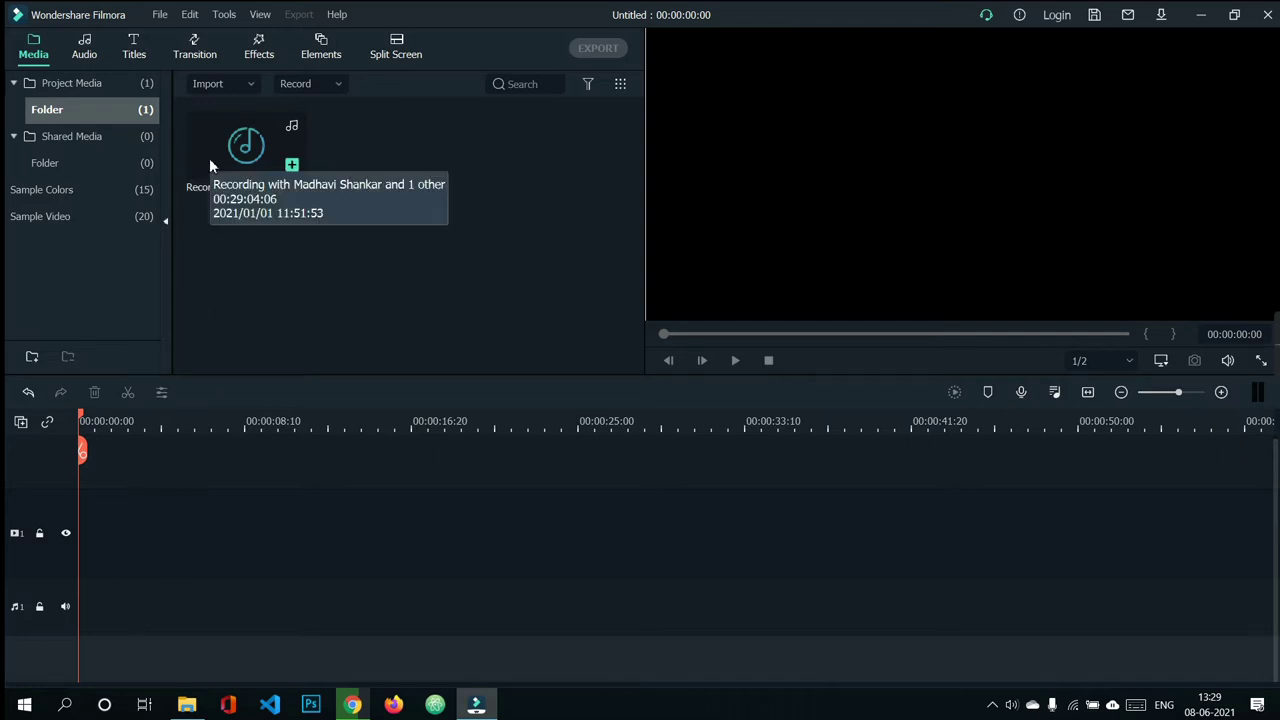
drag(209, 158, 55, 604)
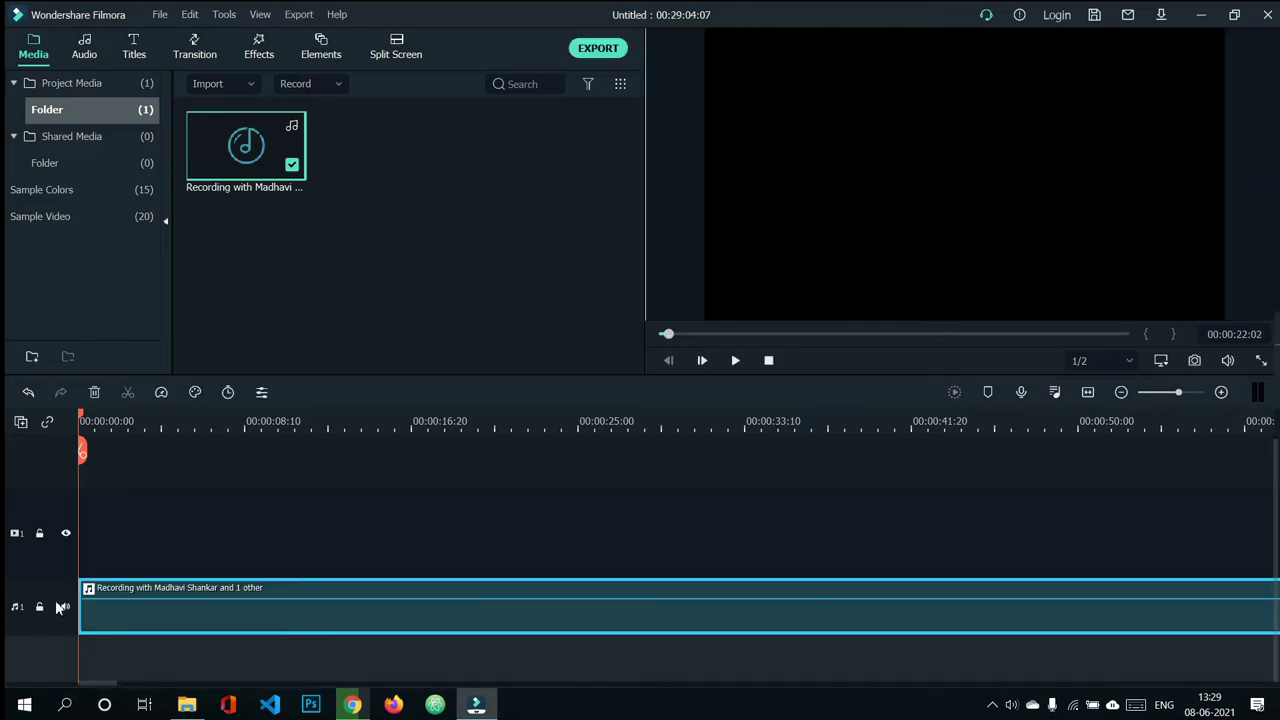
click(178, 546)
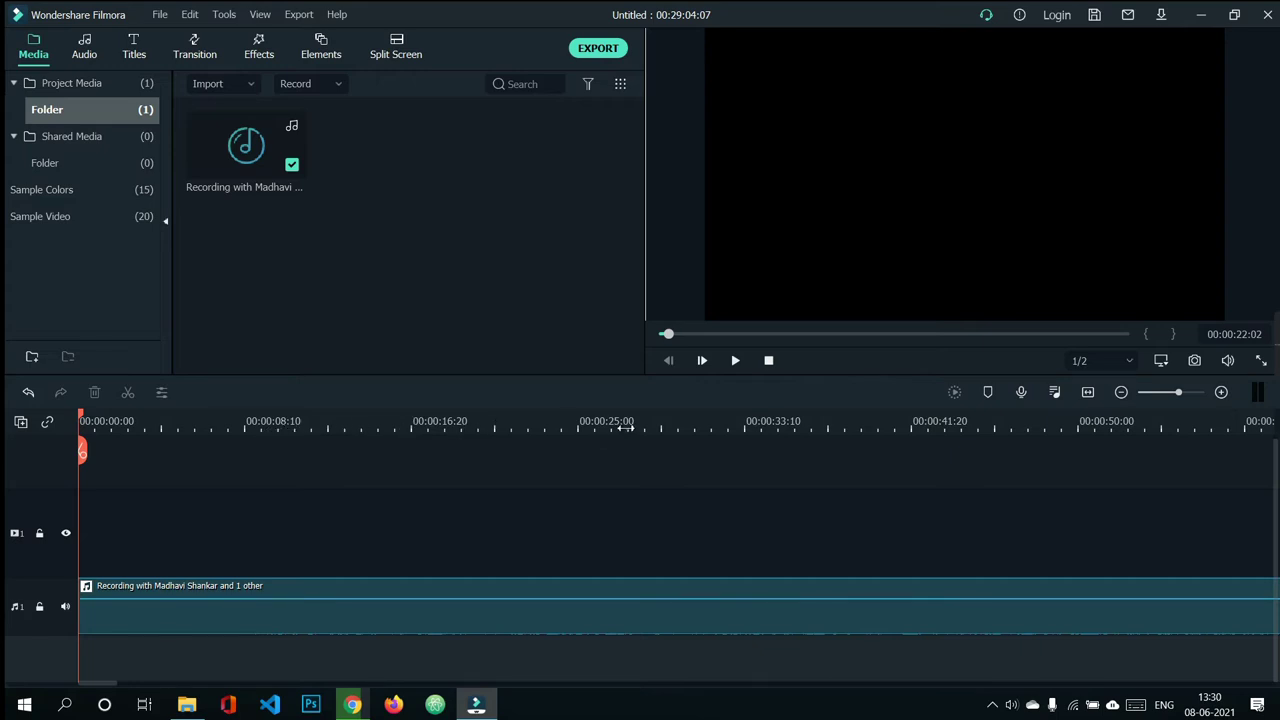
Play the recording from around the one-minute mark and split it at 00:01:06:26, where the speech begins.
click(265, 425)
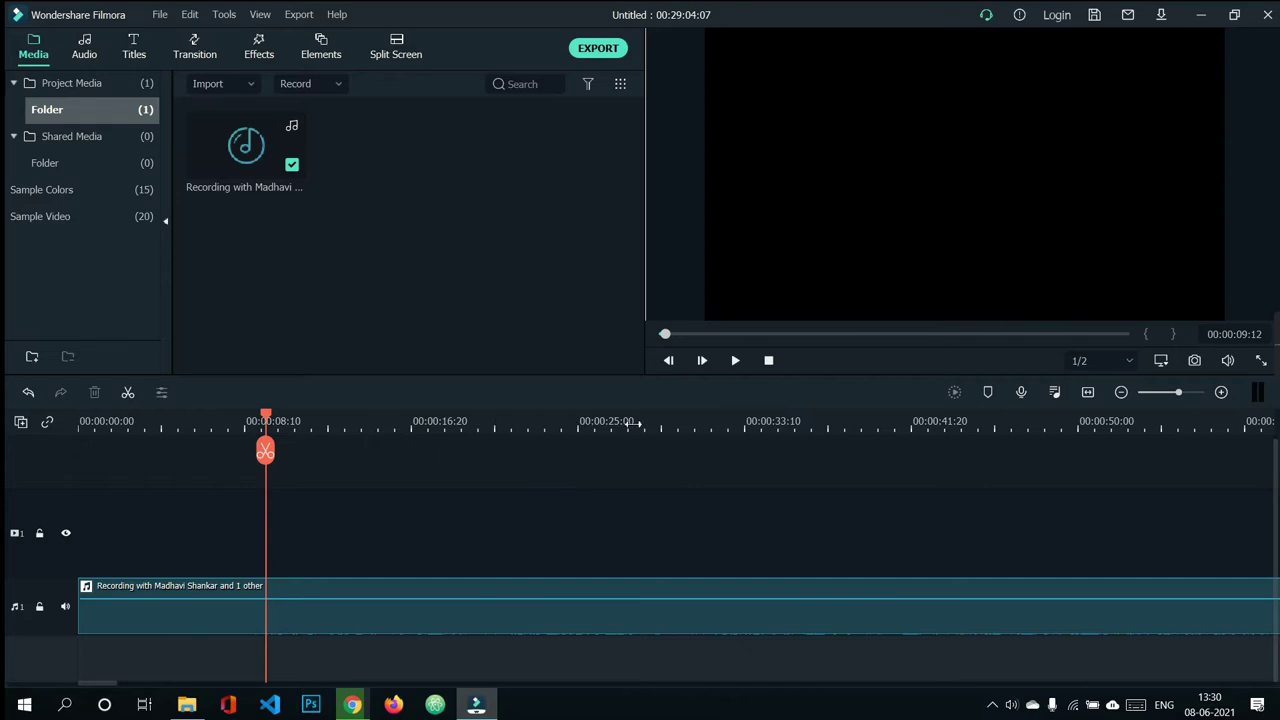
drag(668, 427, 84, 447)
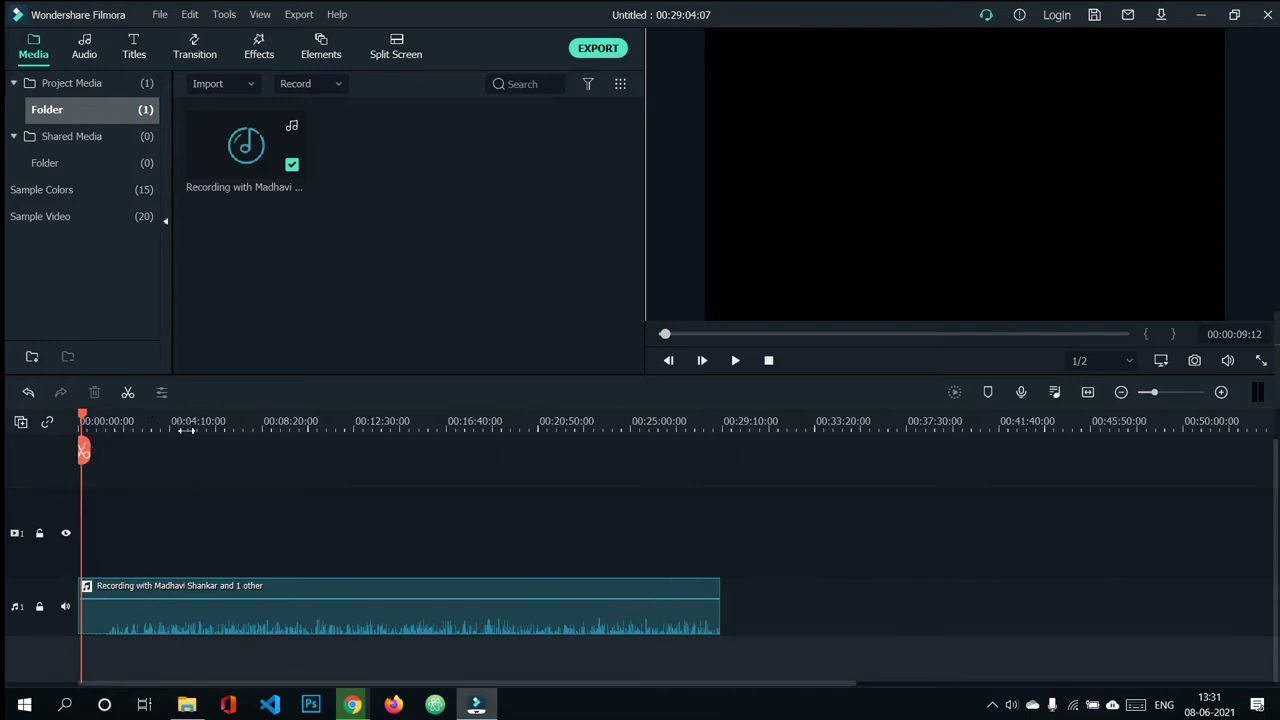
drag(205, 430, 785, 420)
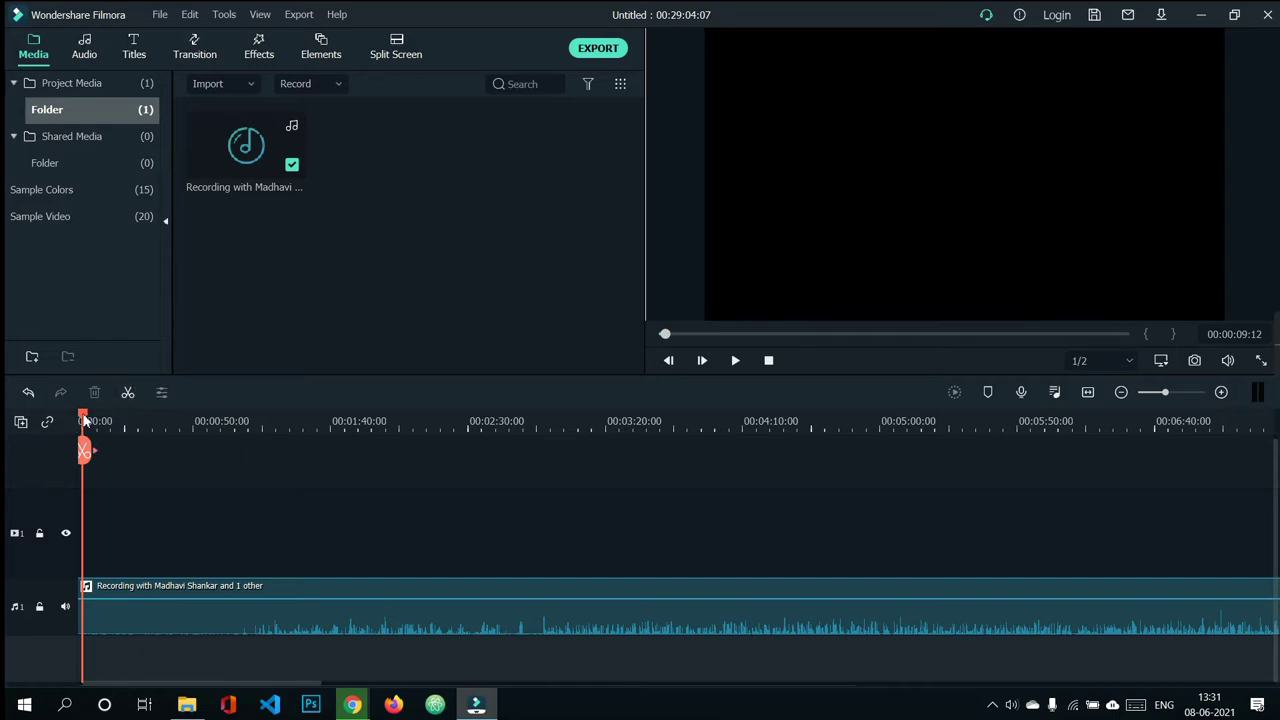
drag(85, 421, 212, 506)
key(space)
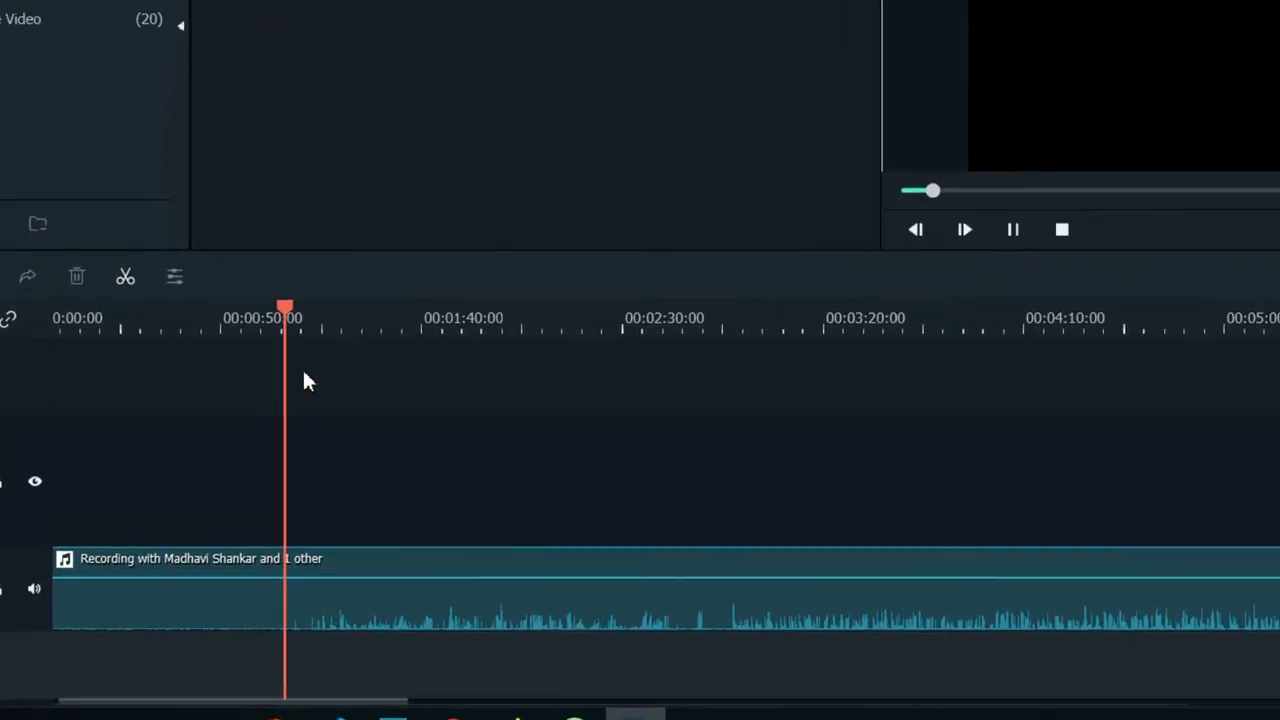
mouse_move(307, 545)
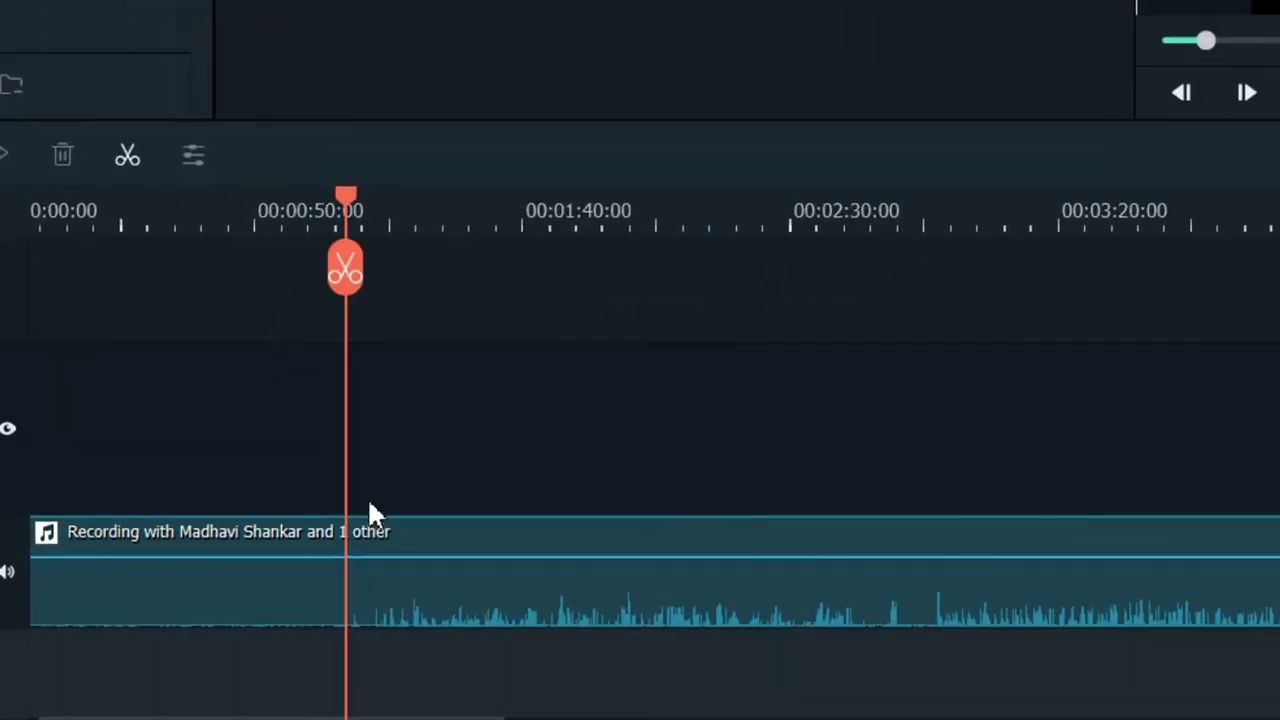
click(347, 266)
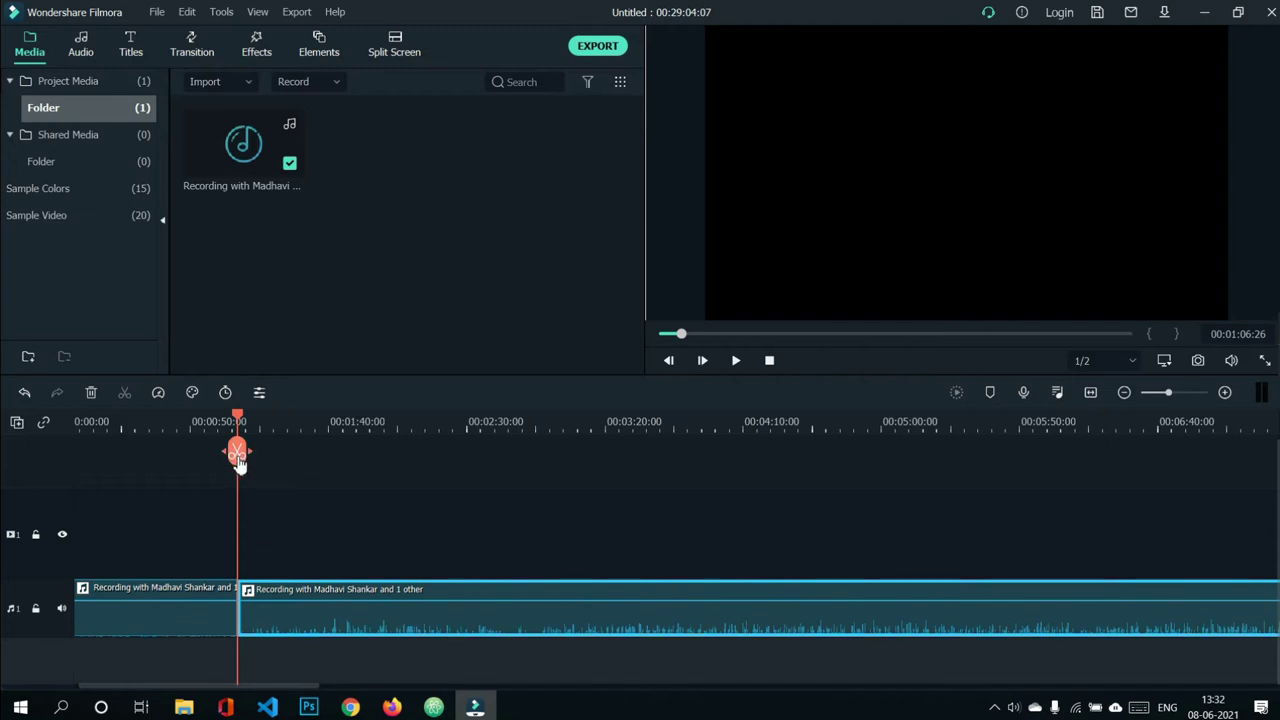
Split the silent opening clip at 00:00:44:26 and delete both clips in front of the speech.
drag(238, 460, 199, 460)
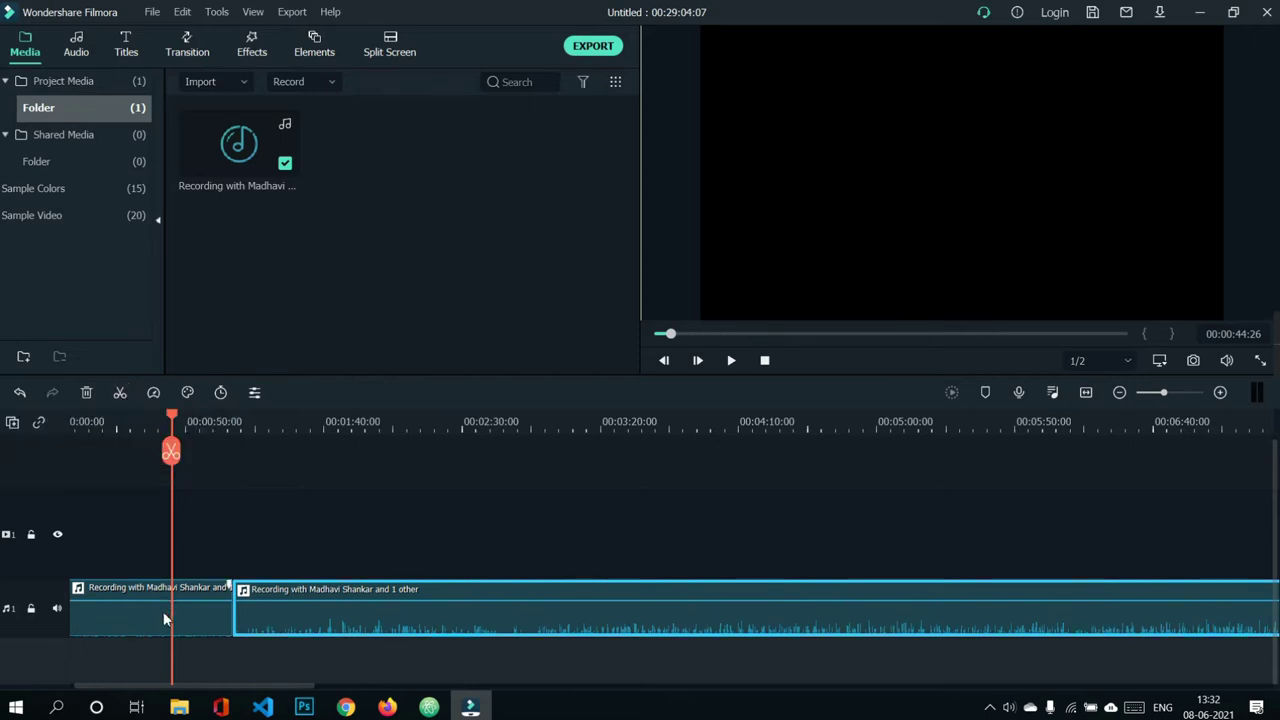
key(ctrl+b)
click(198, 612)
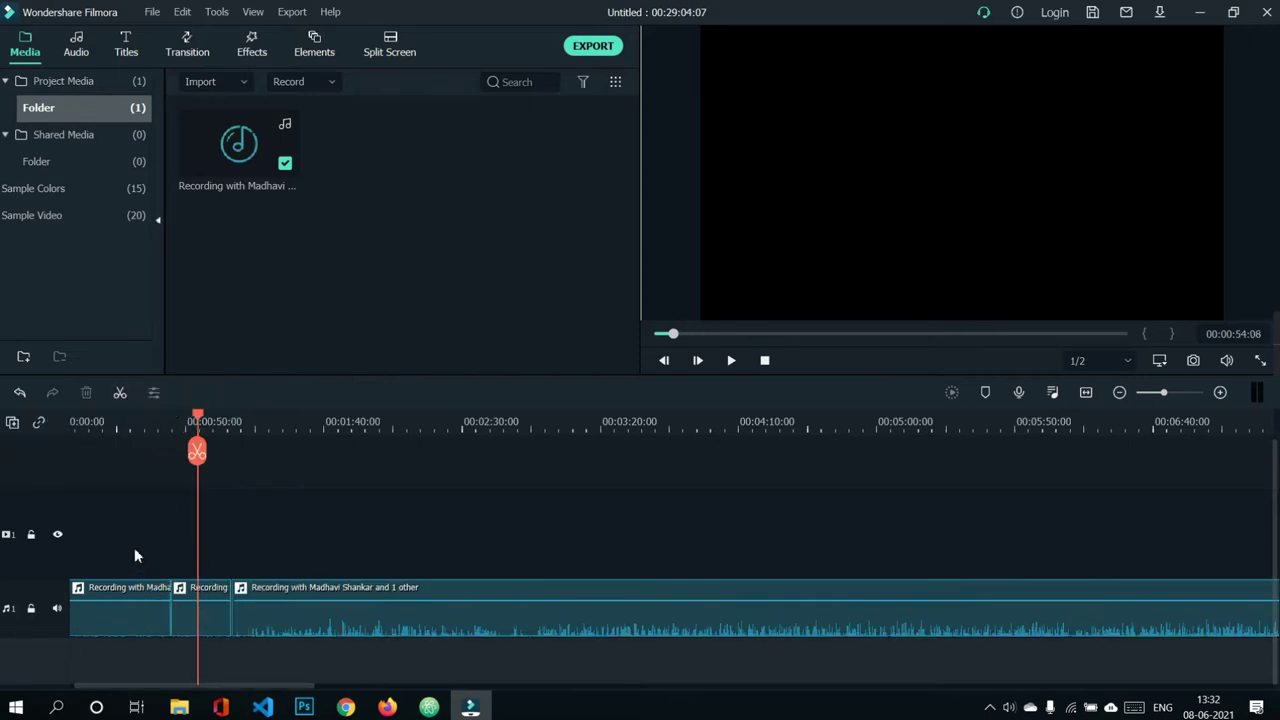
drag(134, 546, 210, 673)
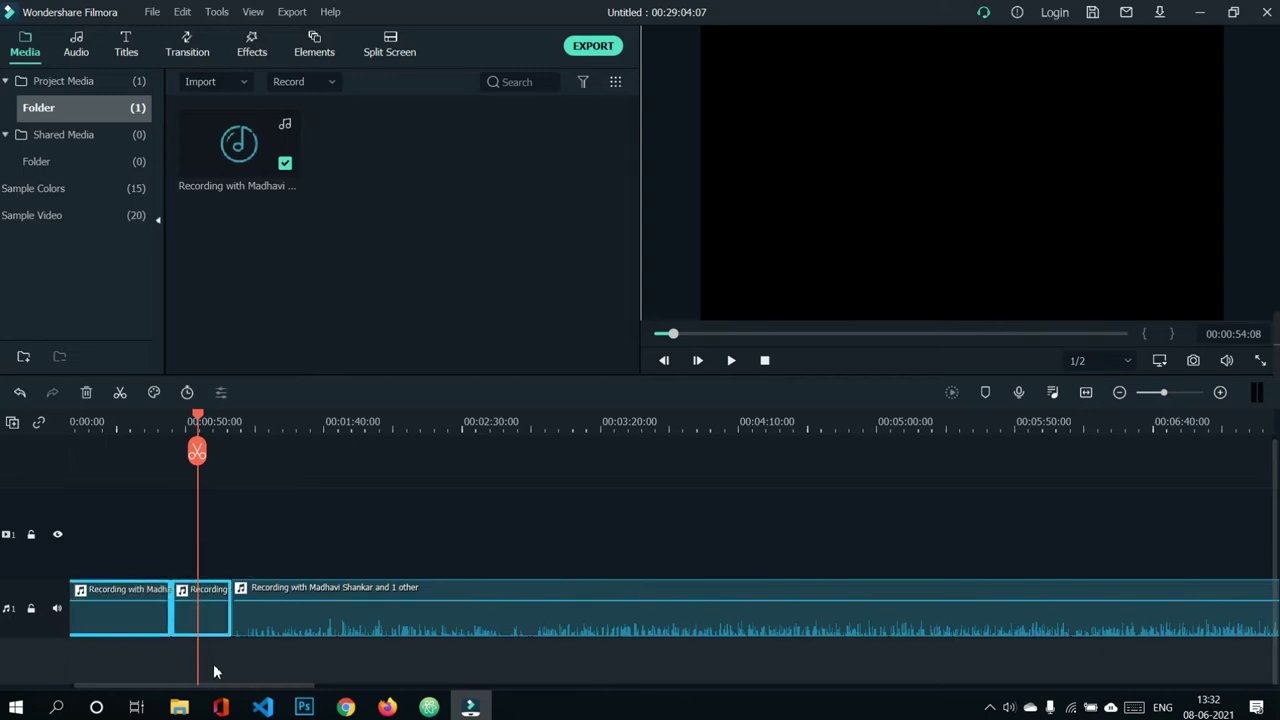
key(Delete)
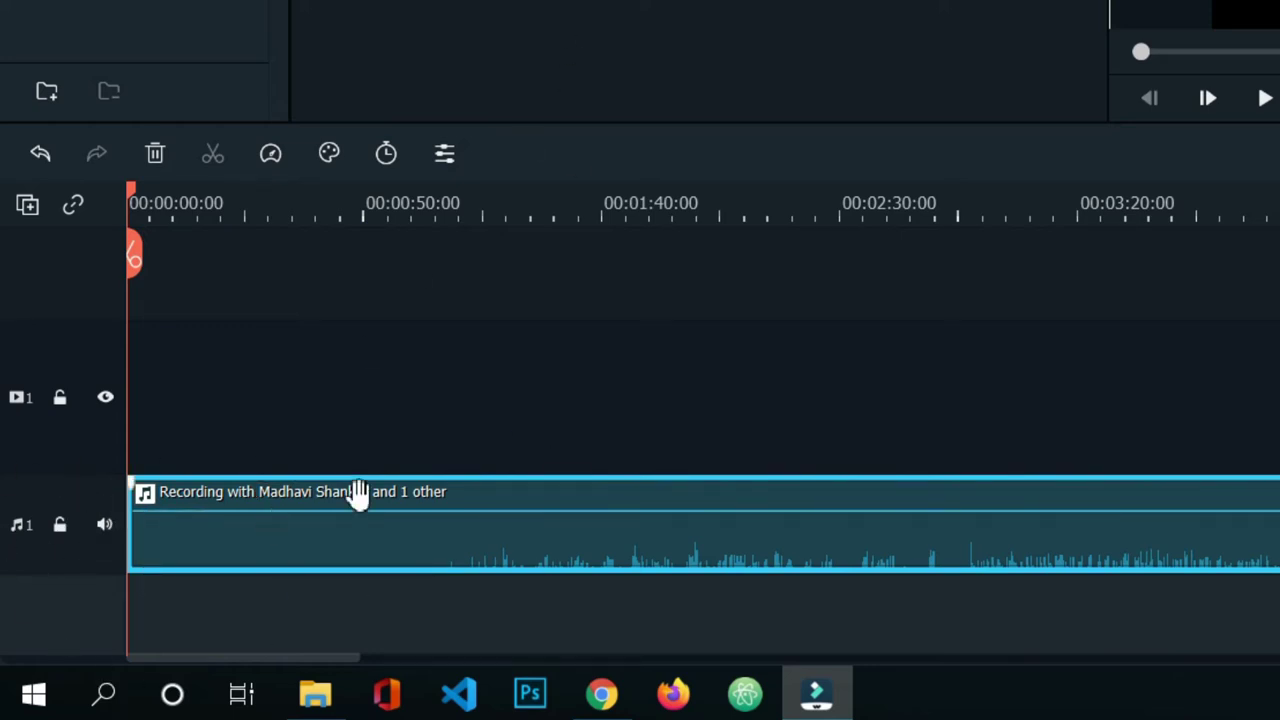
Add the second podcast recording to audio track 2 beneath the first, at the start of the timeline.
click(322, 398)
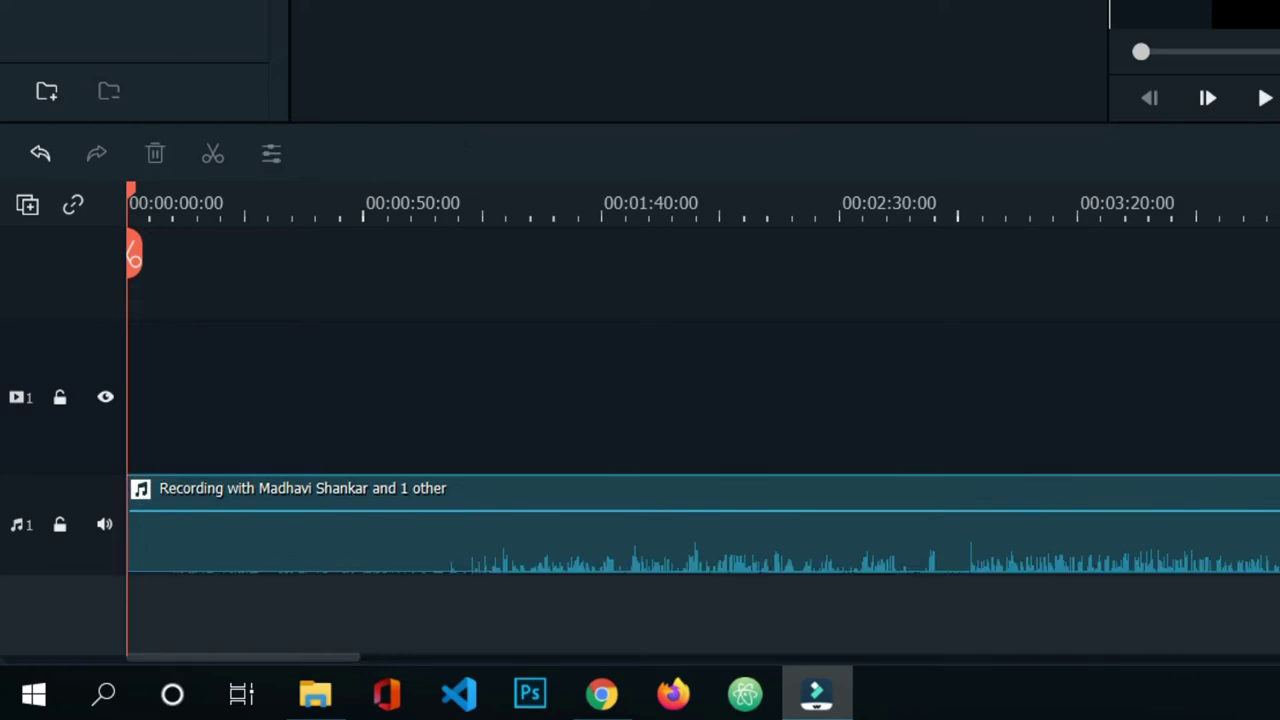
drag(251, 677, 145, 605)
click(340, 378)
scroll(371, 381, down, 1)
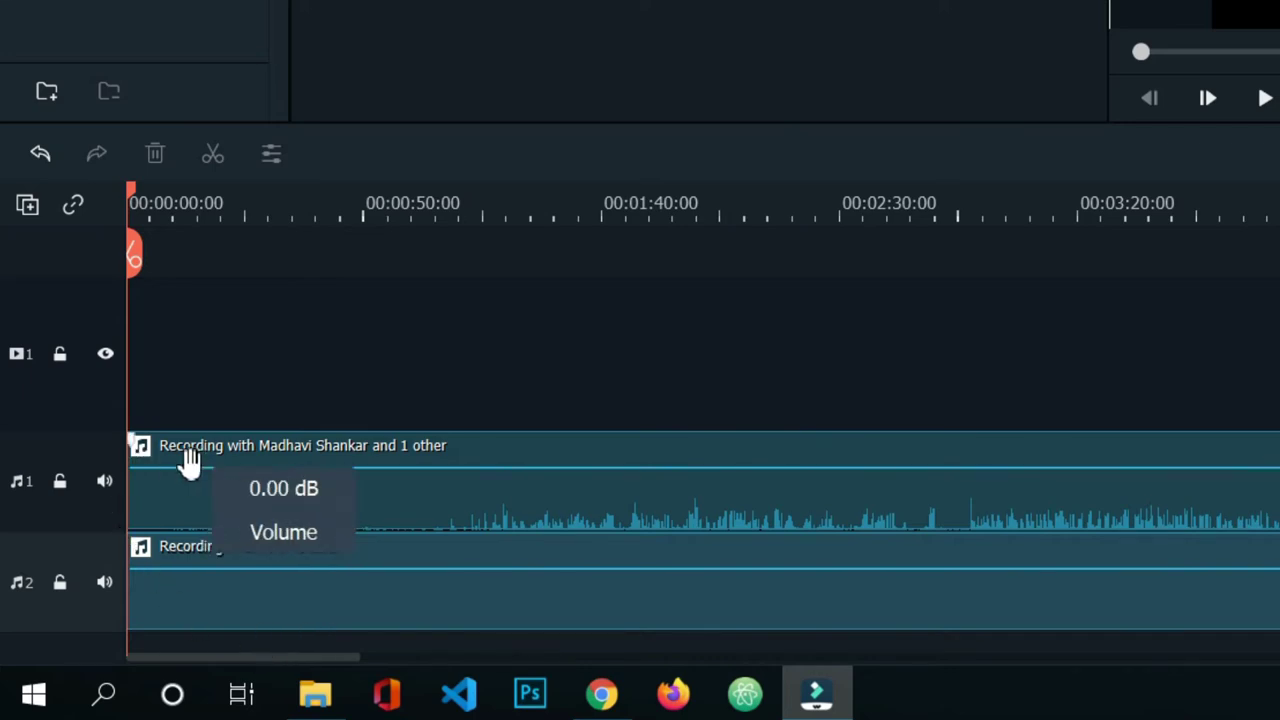
Listen to audio track 2 alone by temporarily muting audio track 1.
mouse_move(189, 466)
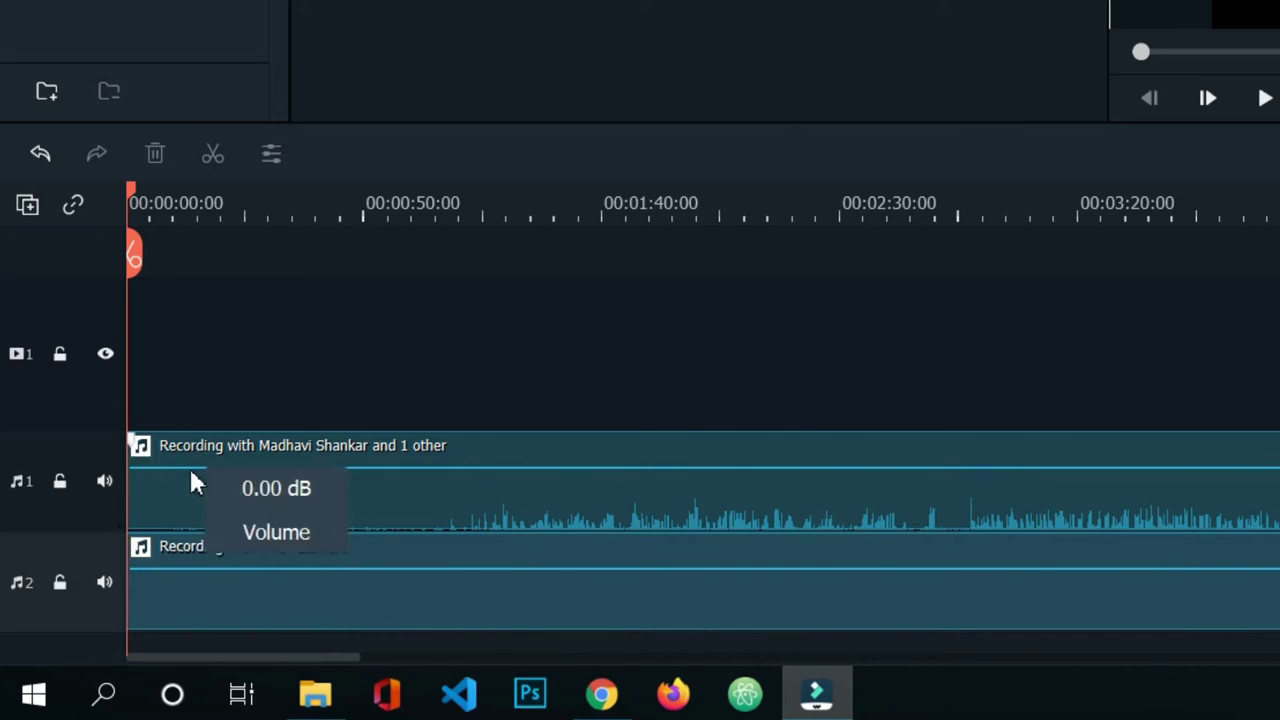
click(104, 482)
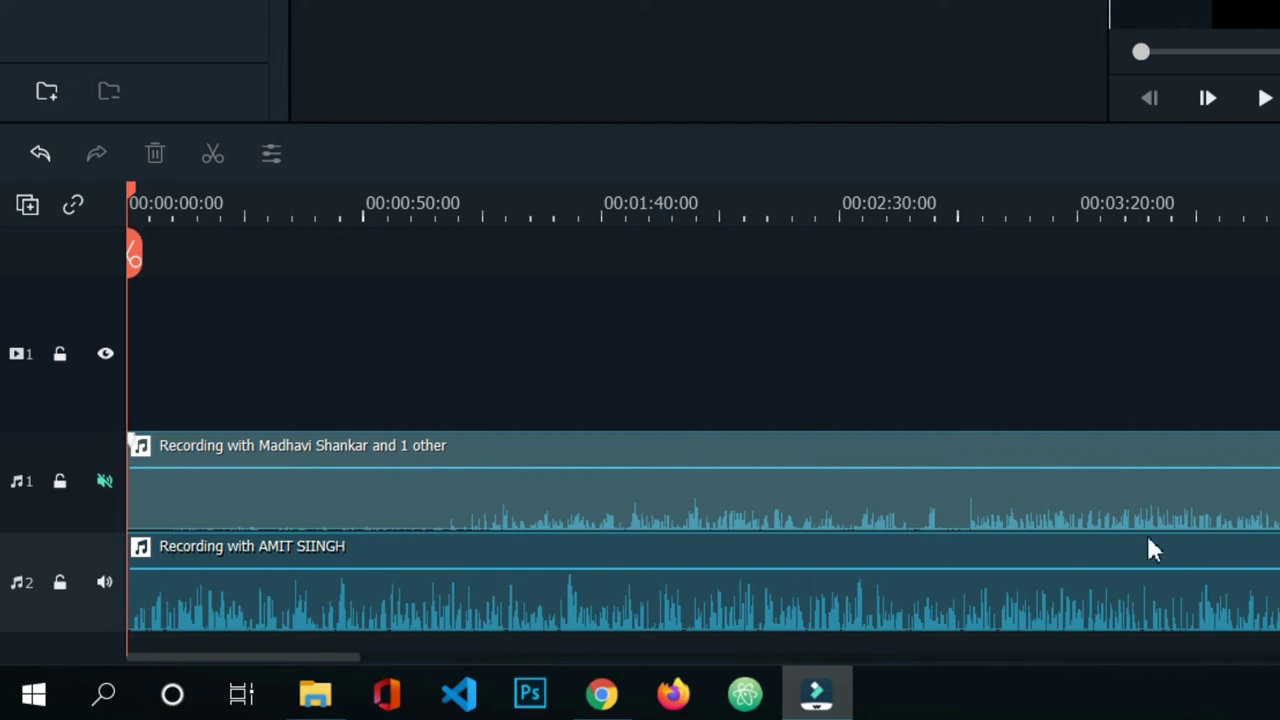
key(space)
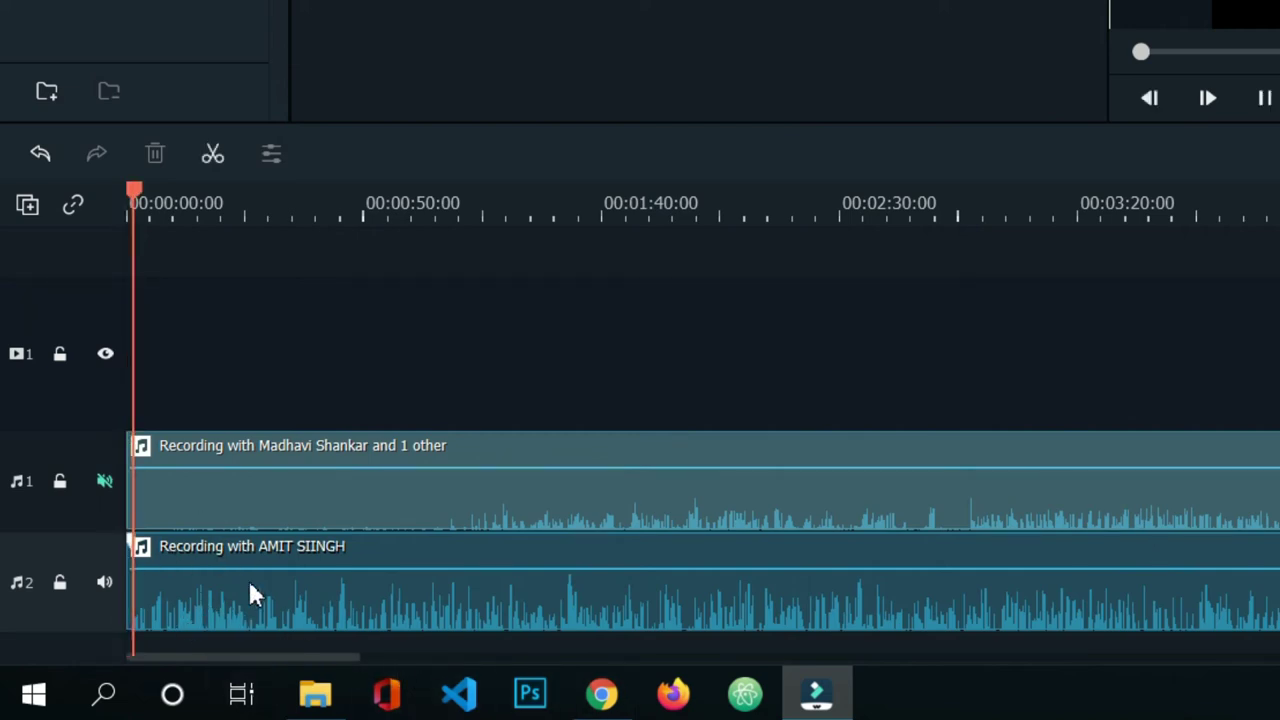
key(space)
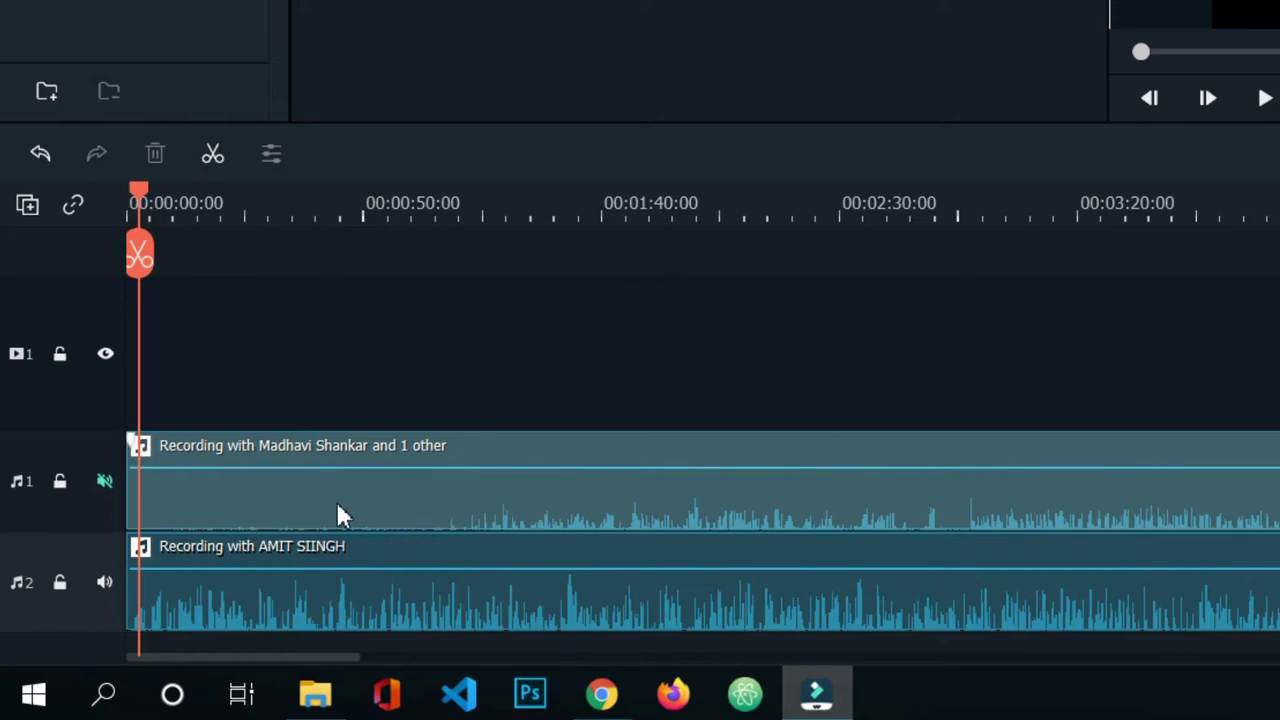
click(104, 481)
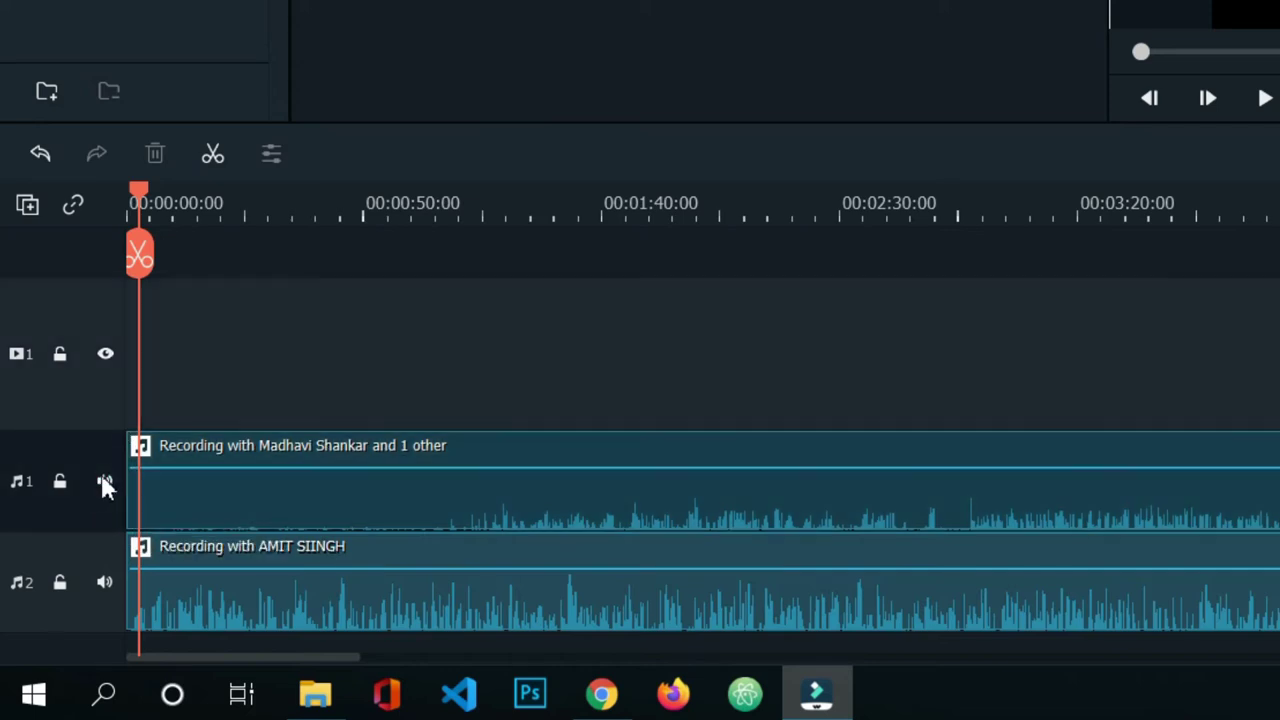
Shift the track 2 recording to start at about 18 seconds and align the track 1 recording's start with the playhead.
drag(344, 511, 498, 485)
drag(434, 560, 523, 557)
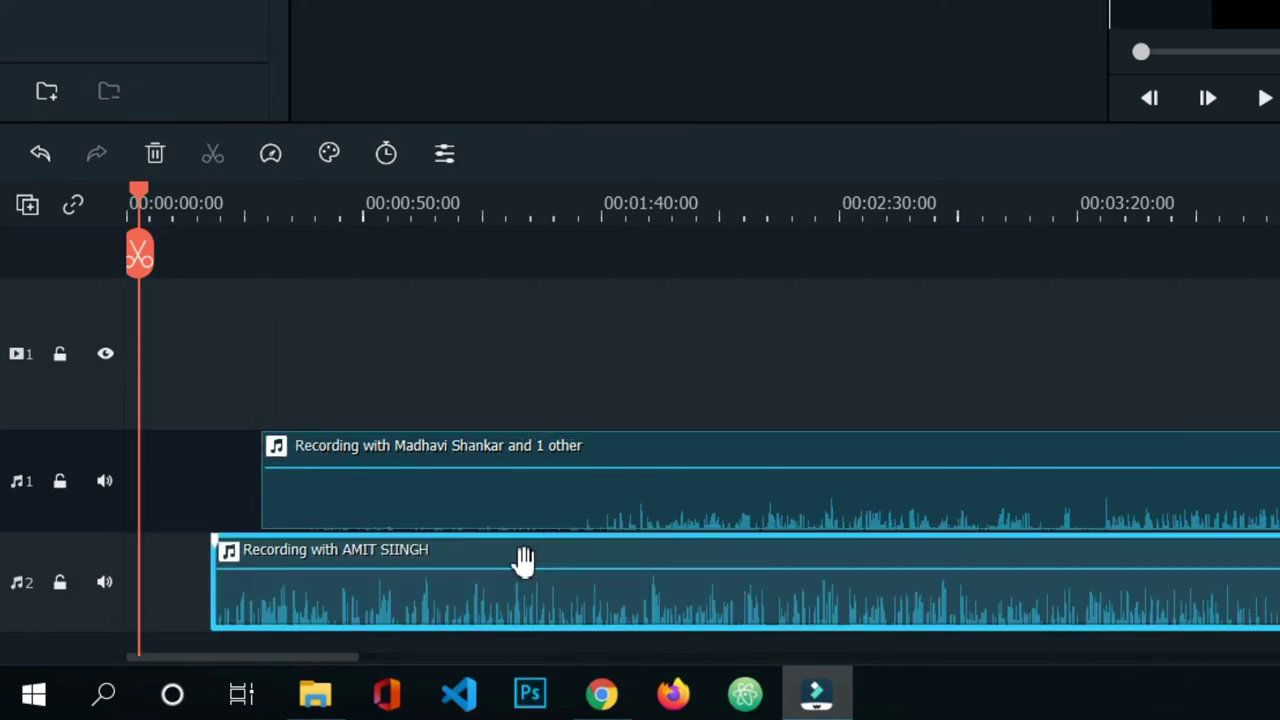
drag(533, 448, 415, 462)
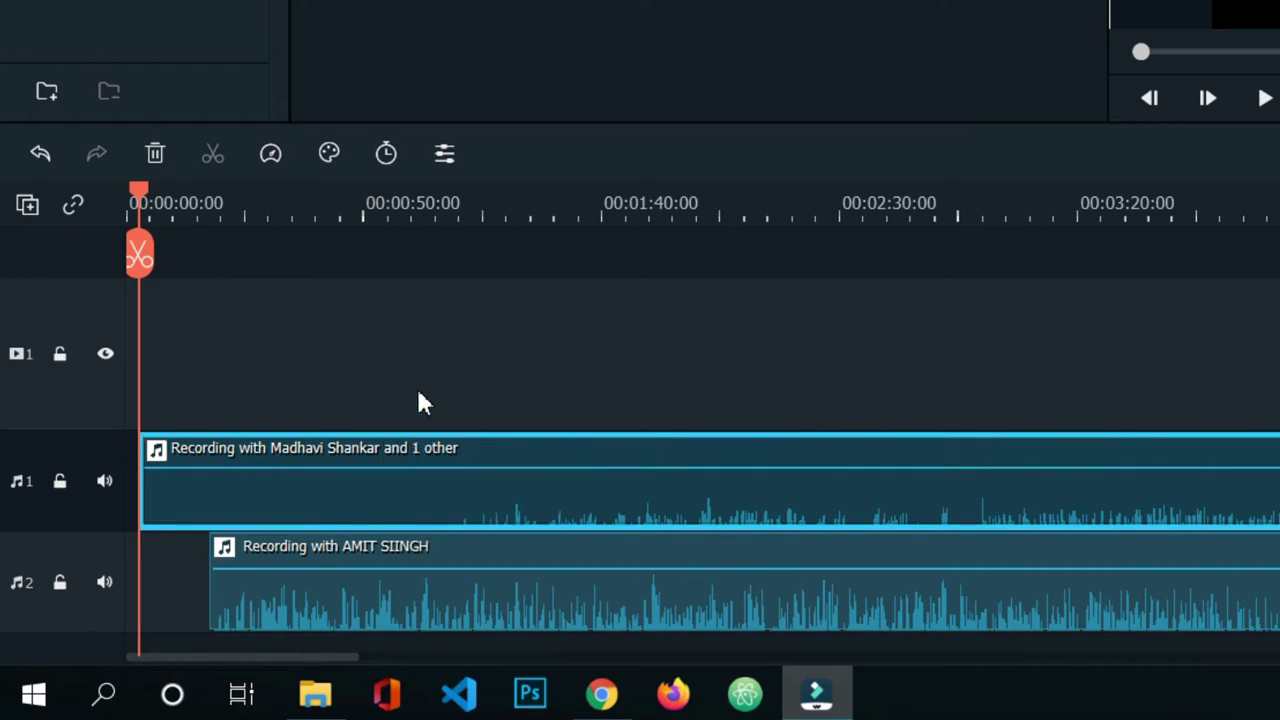
click(470, 387)
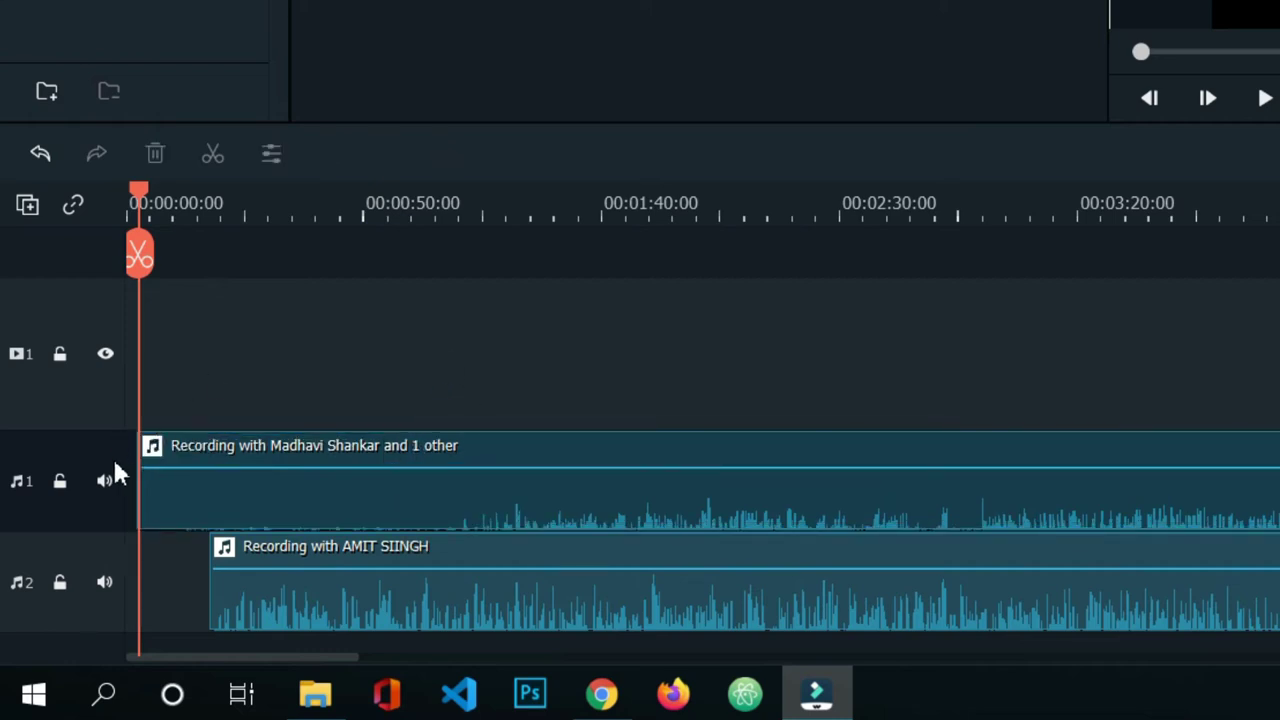
Lock audio track 1 against editing and unlock it again.
click(58, 481)
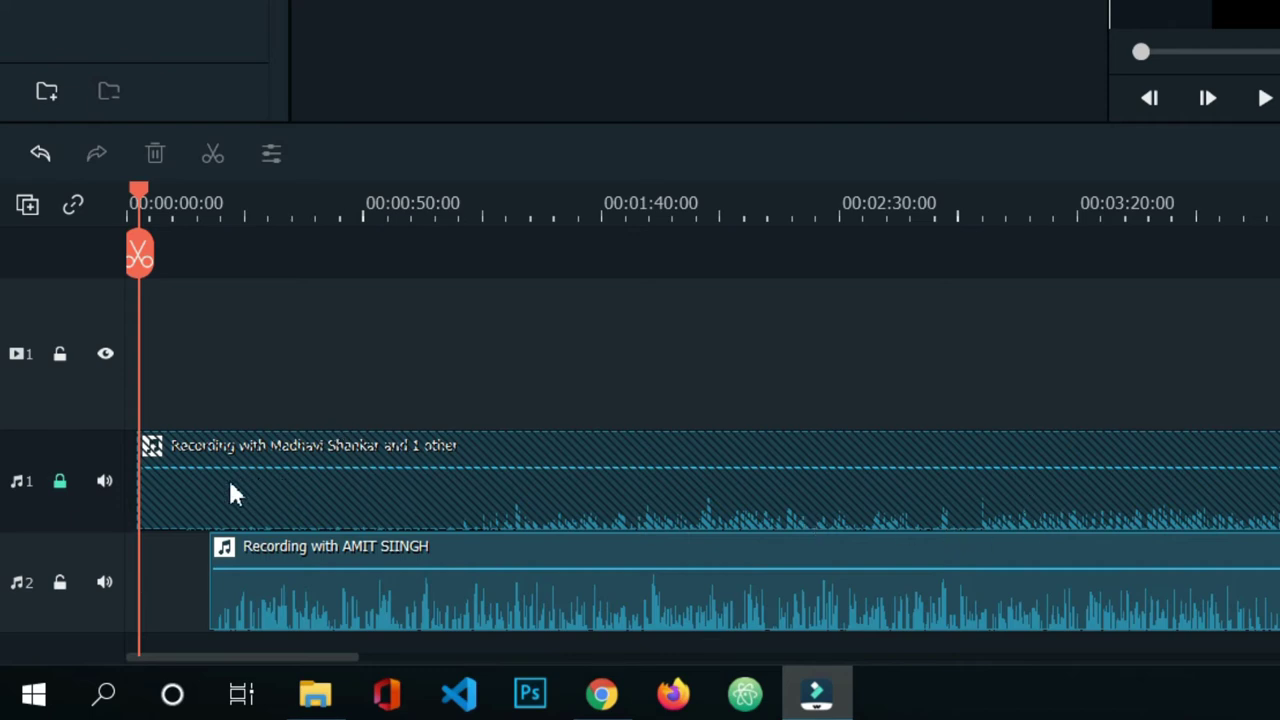
click(60, 482)
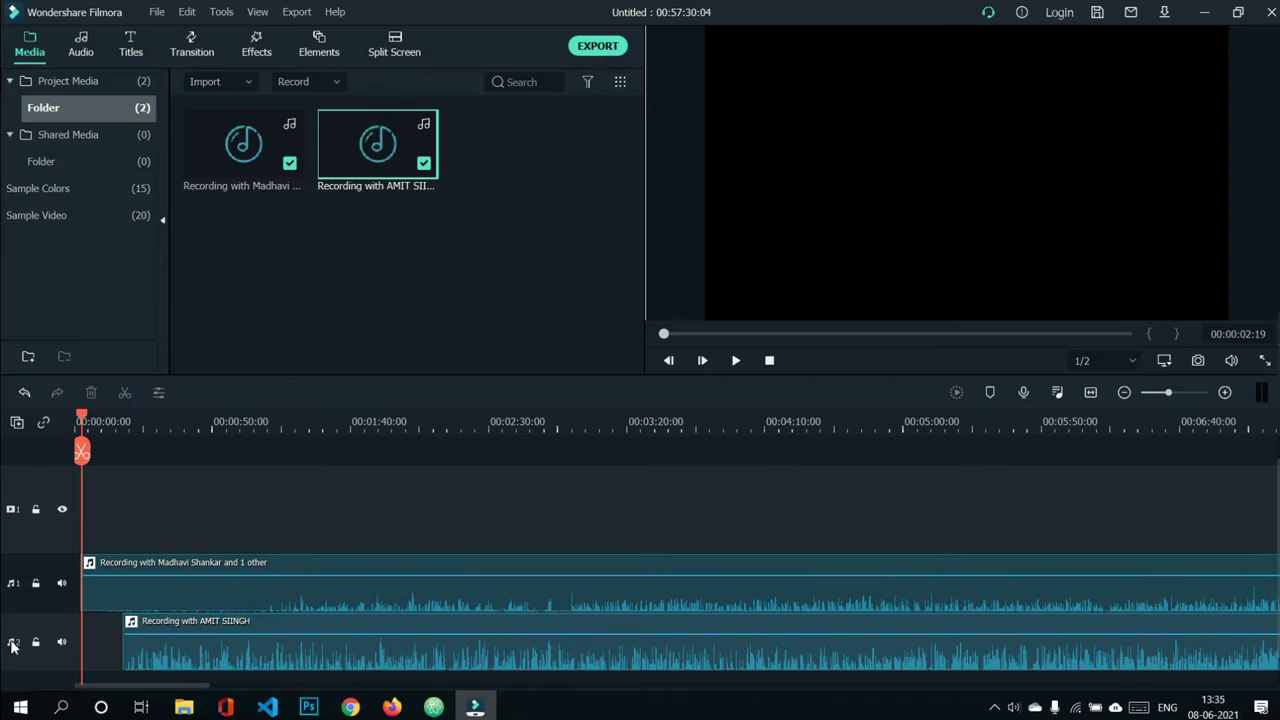
Show the audio level meter beside the timeline and play the recordings to check their loudness.
scroll(20, 605, down, 1)
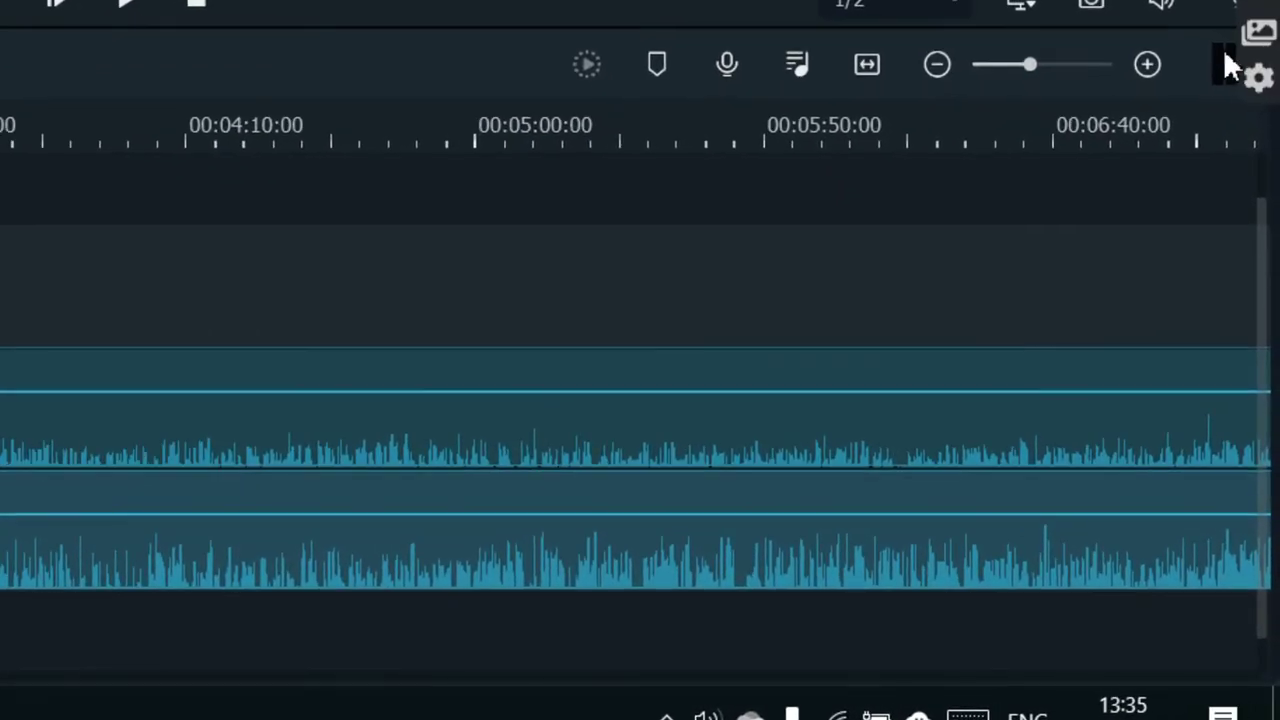
click(1220, 95)
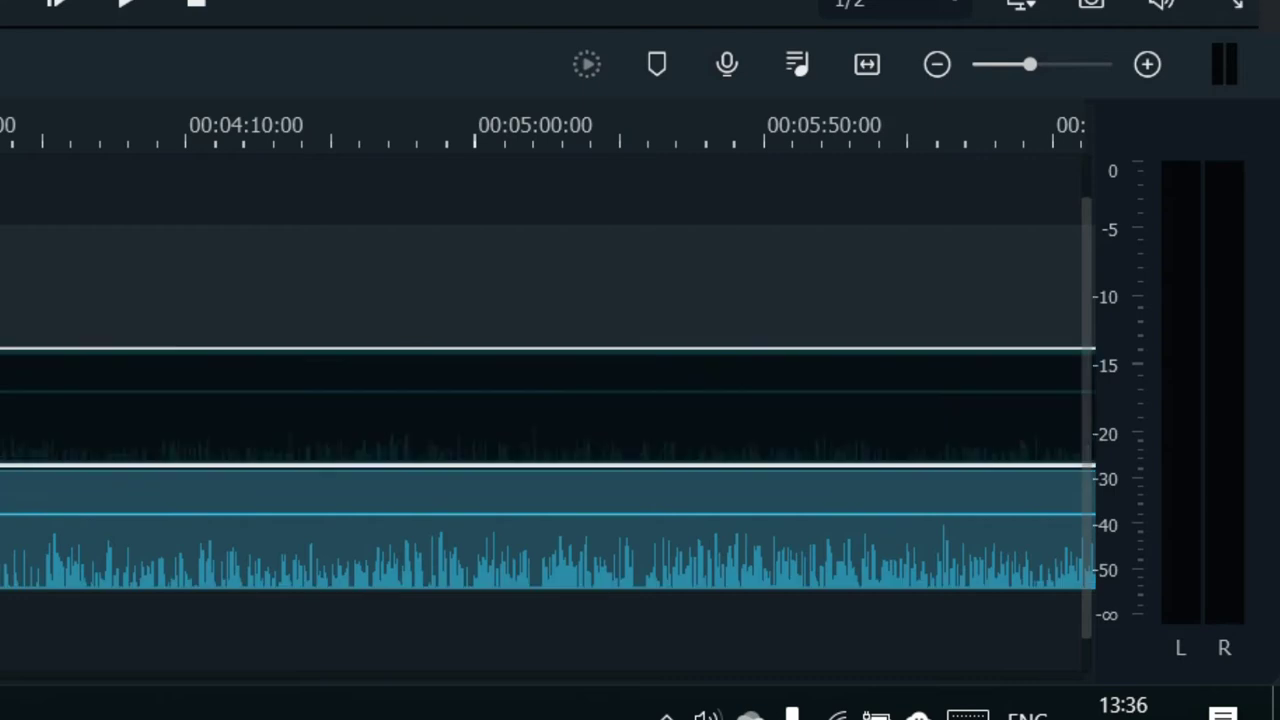
key(space)
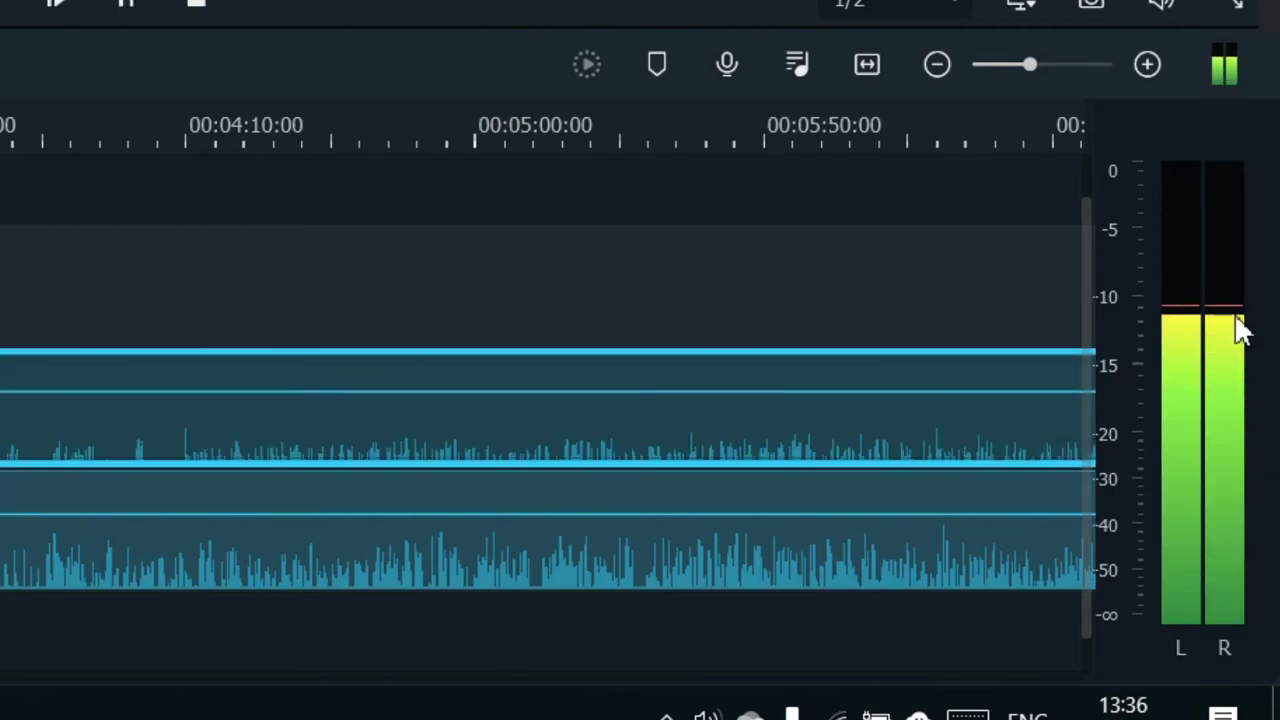
key(space)
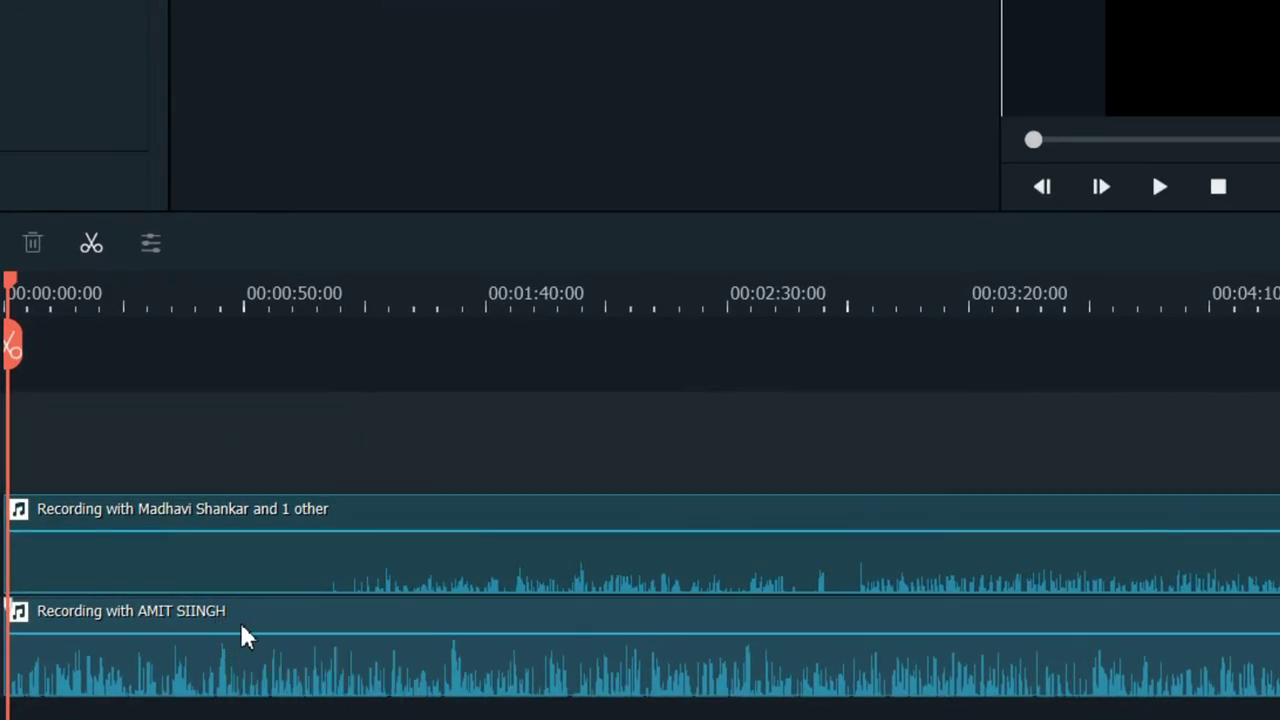
Lower the volume of the recording on audio track 2 to -6.32 dB.
mouse_move(248, 641)
mouse_down()
mouse_move(249, 663)
mouse_move(249, 608)
mouse_move(251, 646)
mouse_move(234, 638)
mouse_up()
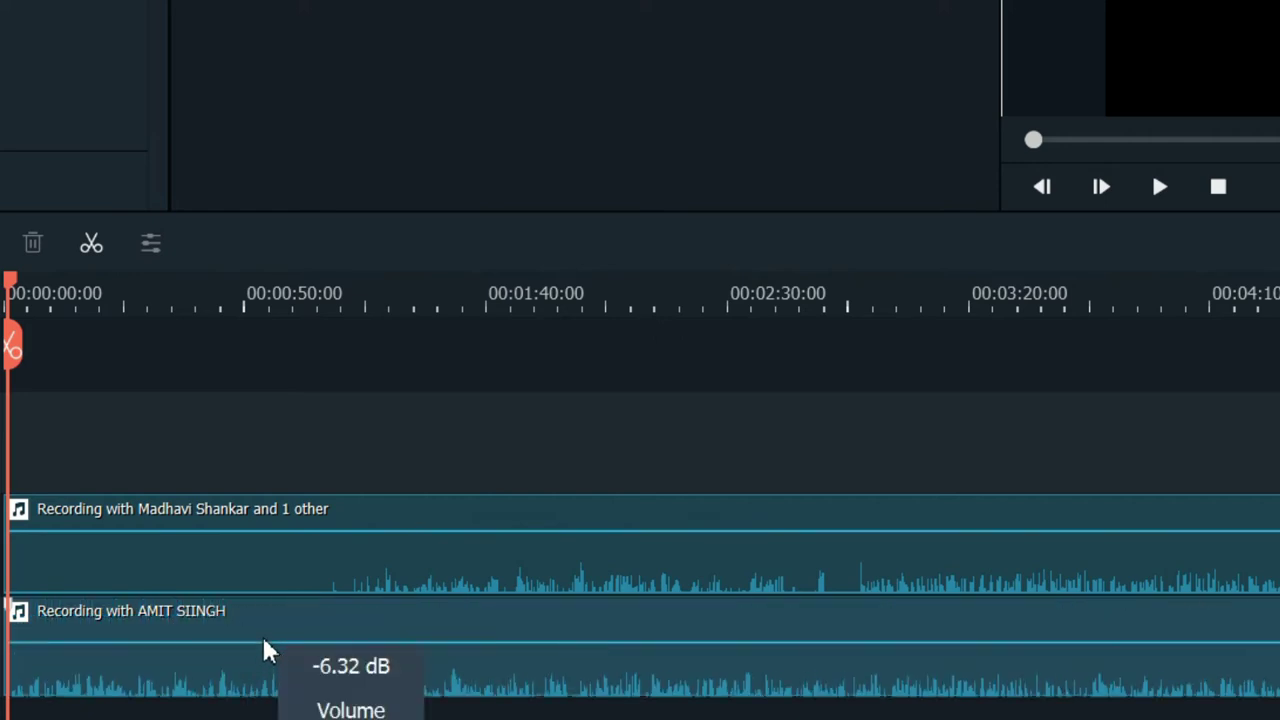
Lower the volume of the recording on audio track 2 again and give that clip a yellow colour mark.
mouse_move(265, 642)
mouse_down()
mouse_move(264, 660)
mouse_move(266, 614)
mouse_move(270, 648)
mouse_up()
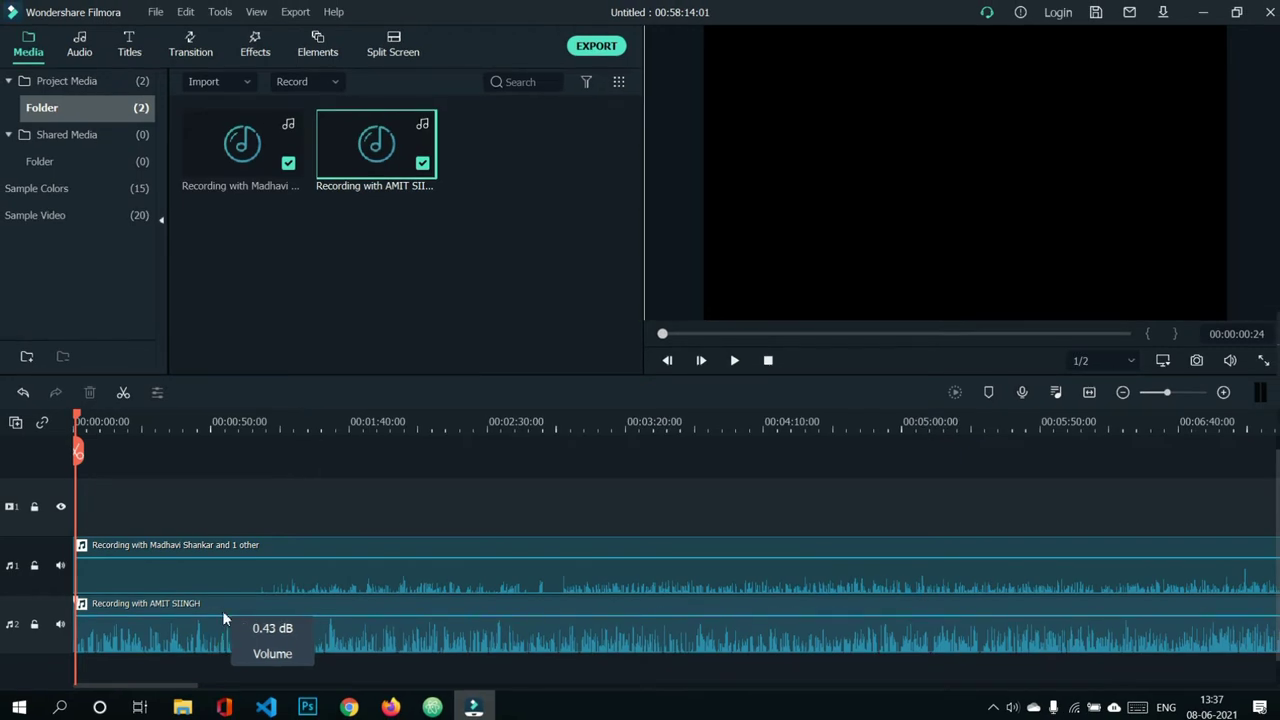
drag(224, 620, 236, 613)
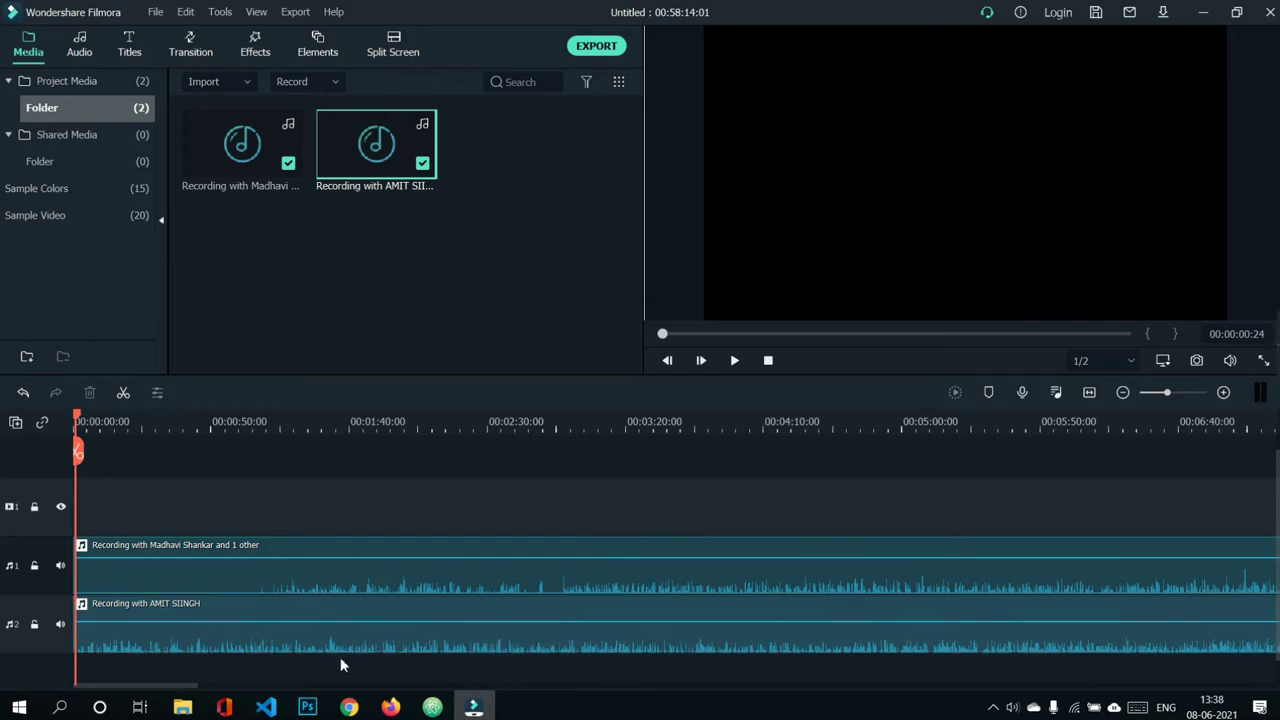
click(310, 603)
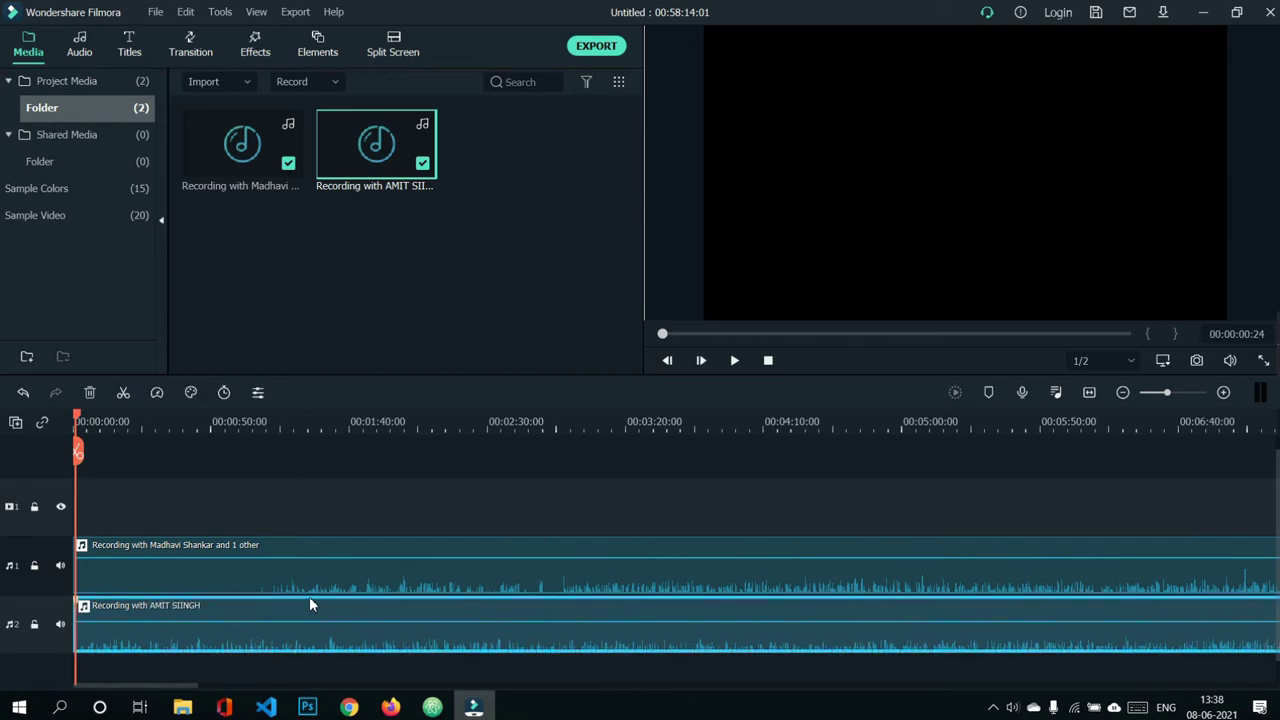
right_click(309, 619)
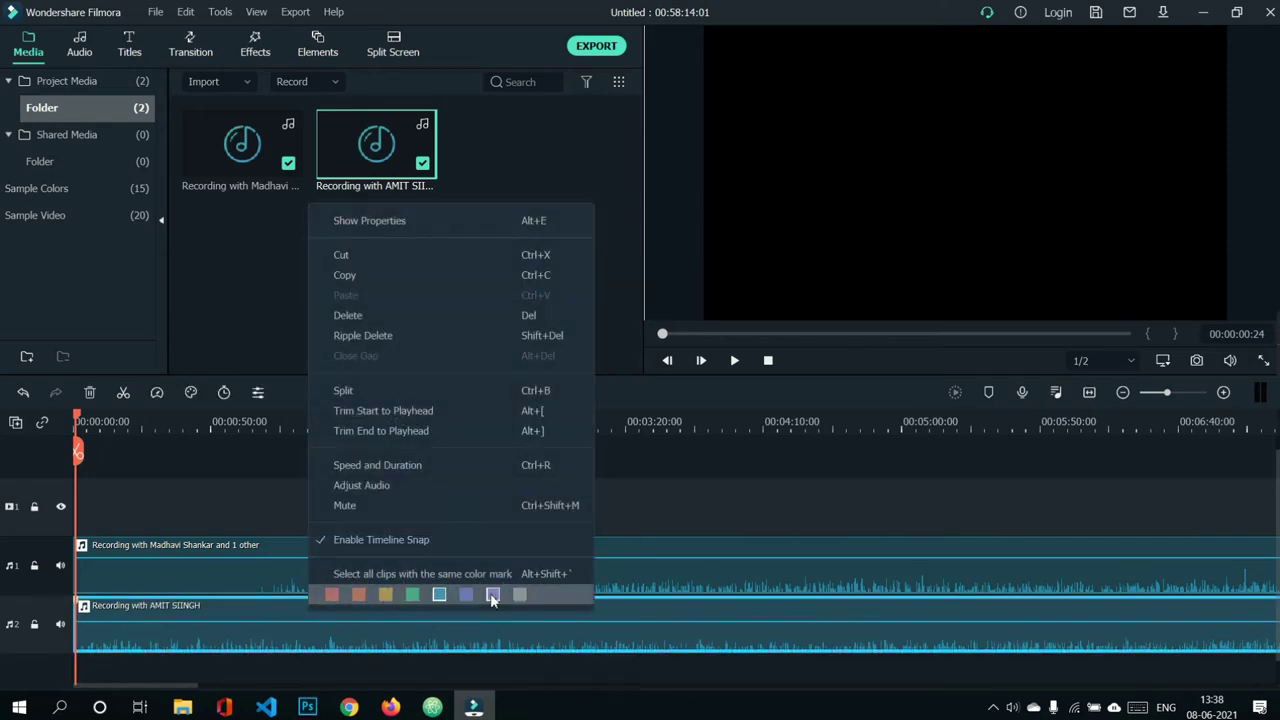
click(385, 594)
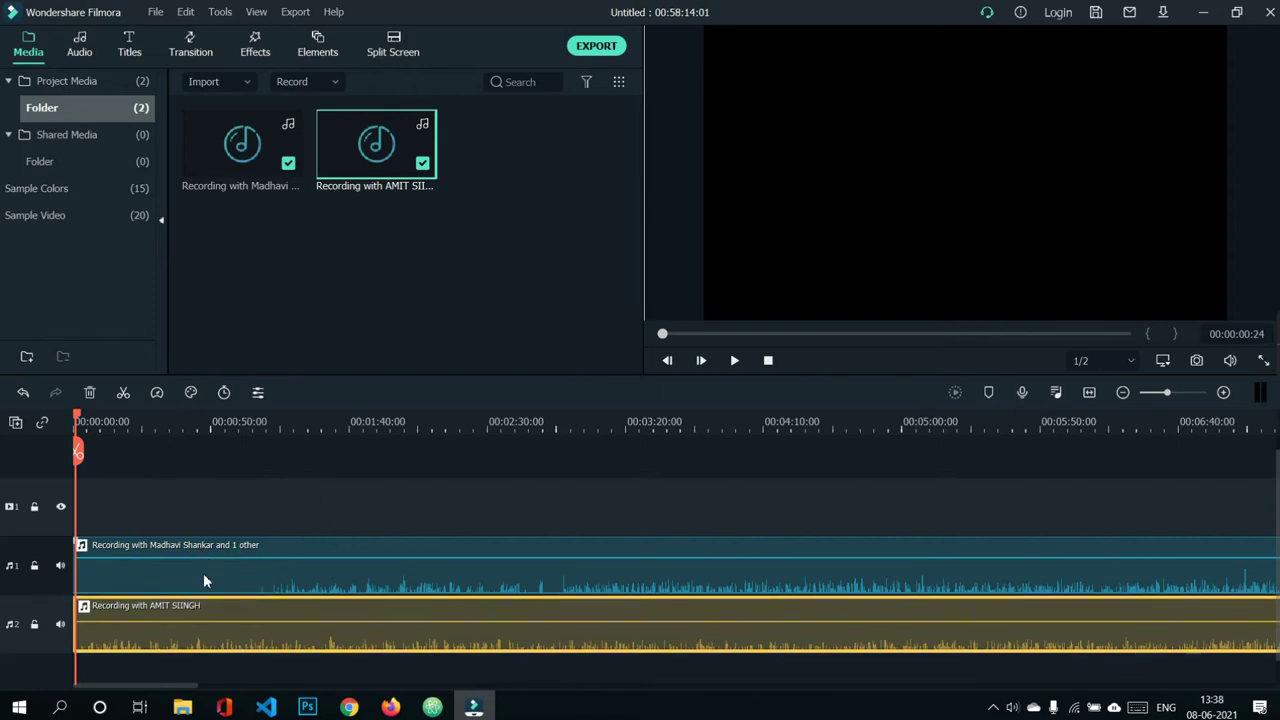
click(246, 522)
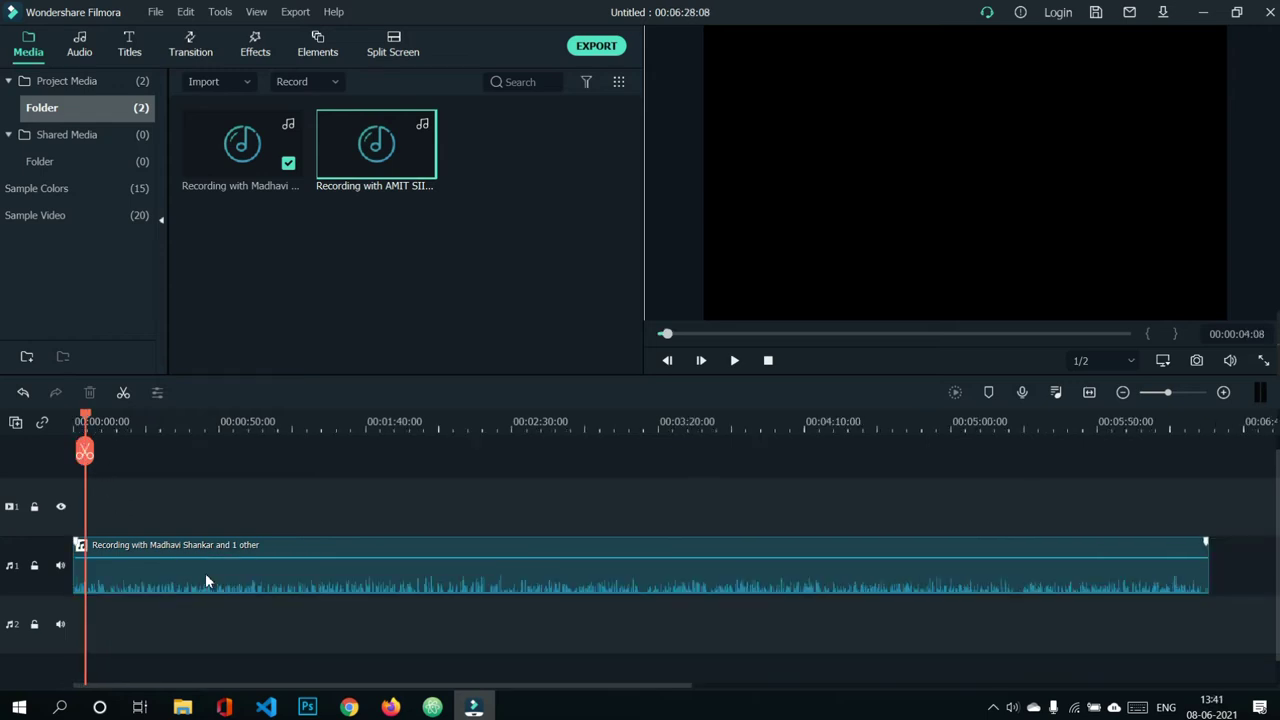
Examine the volume, fade, pitch, equalizer and denoise settings of the track 1 recording and return the playhead to the start.
click(207, 580)
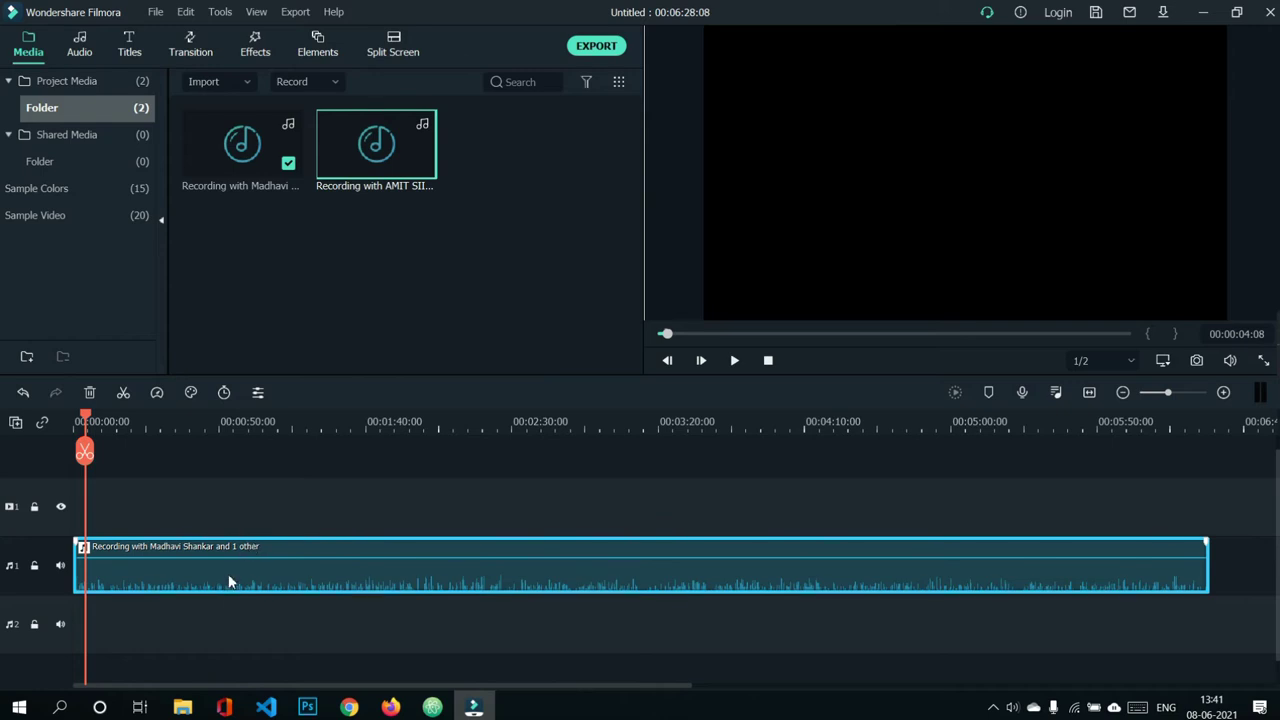
right_click(224, 575)
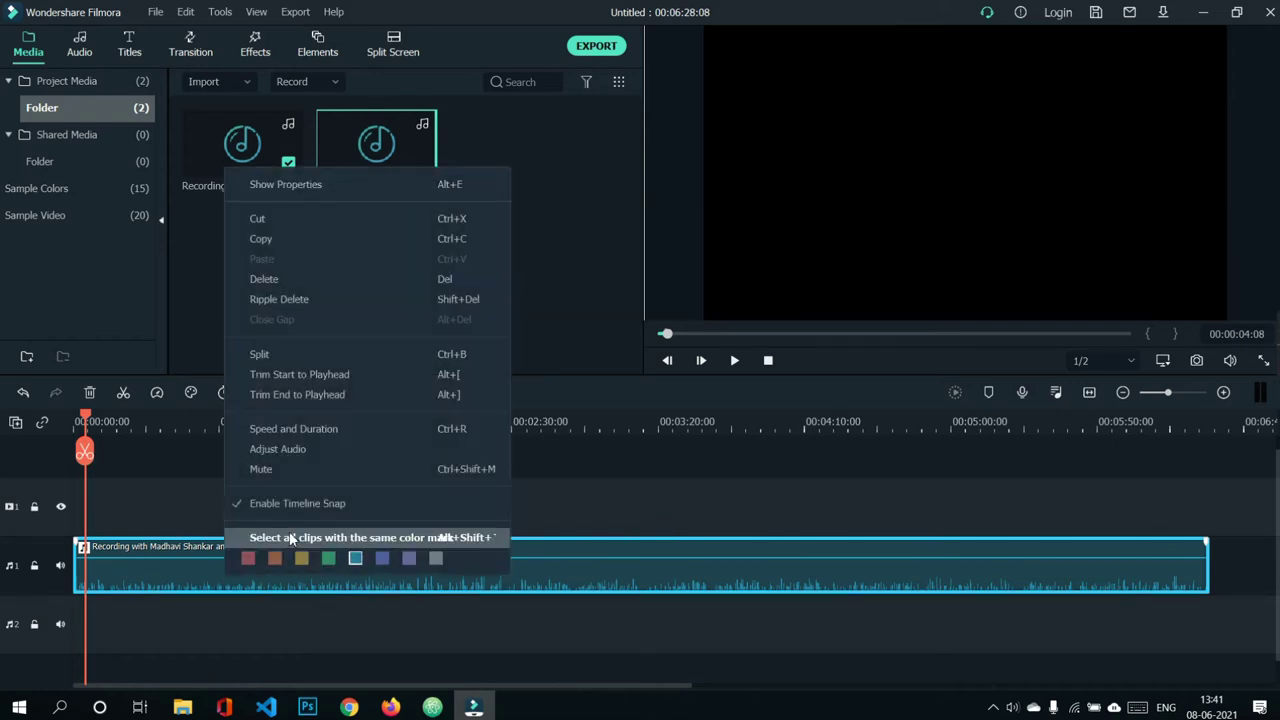
click(277, 450)
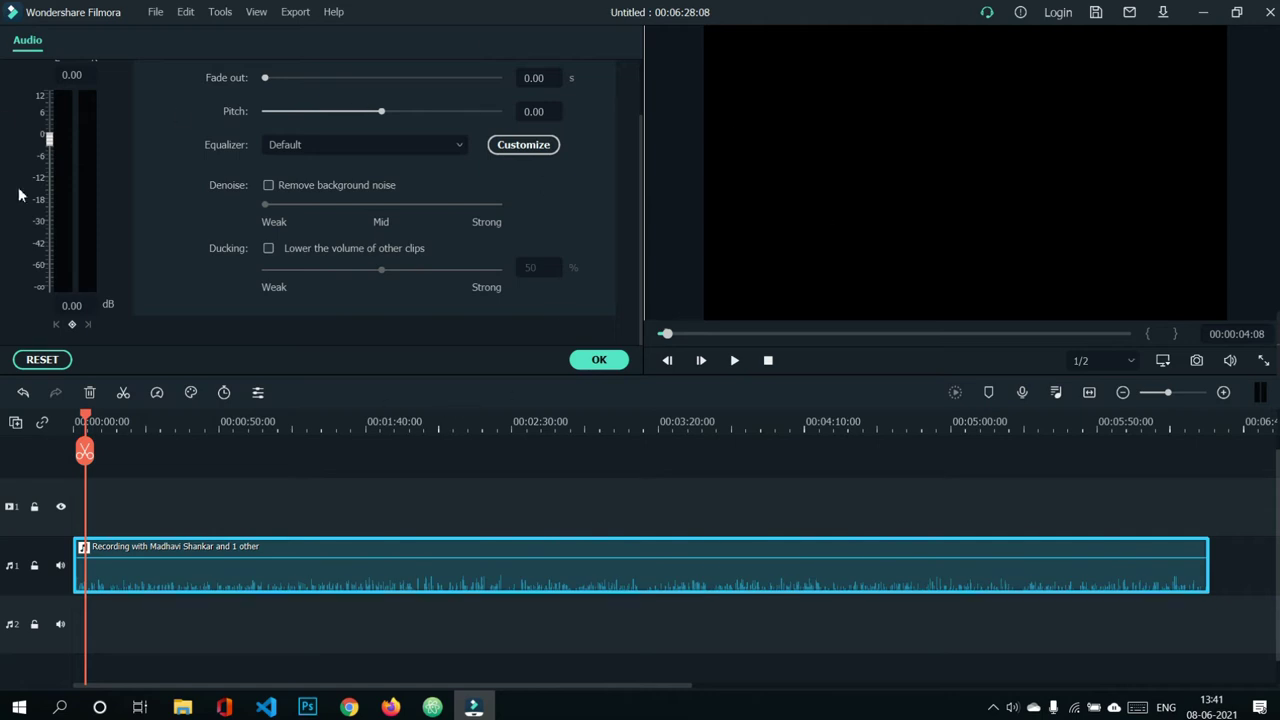
scroll(242, 152, up, 2)
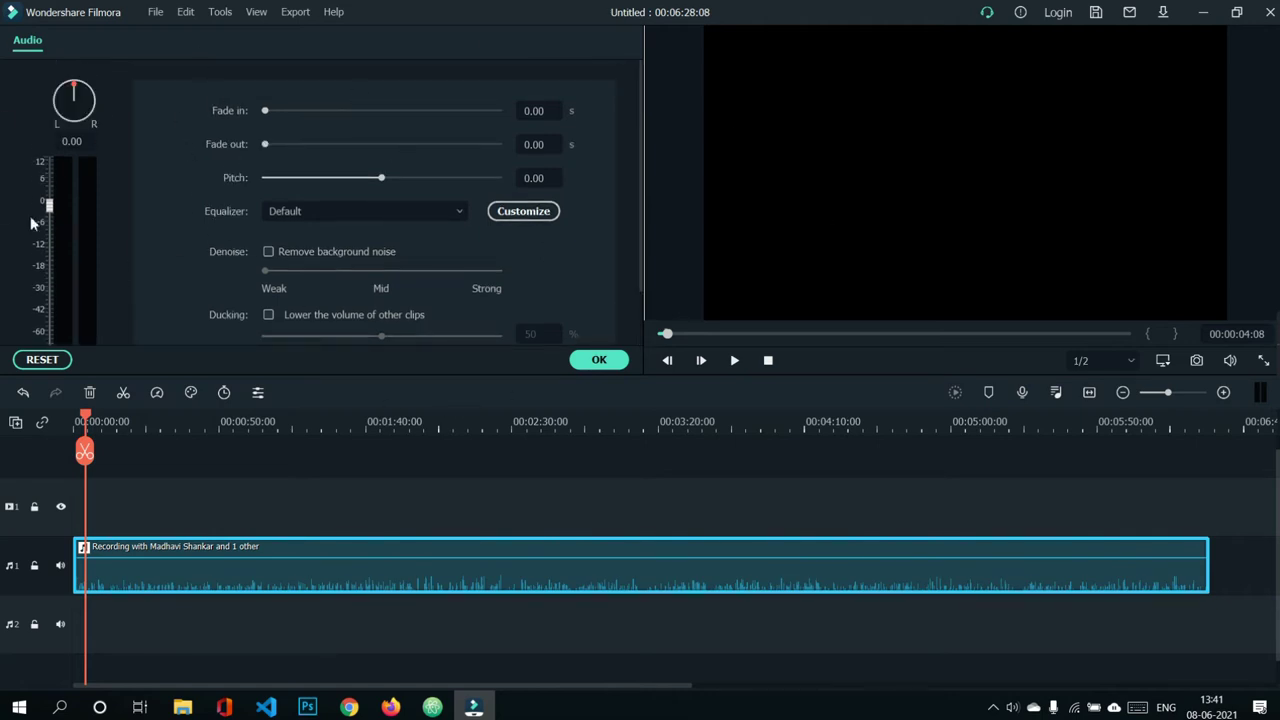
scroll(171, 211, down, 2)
scroll(171, 211, up, 2)
drag(88, 417, 75, 417)
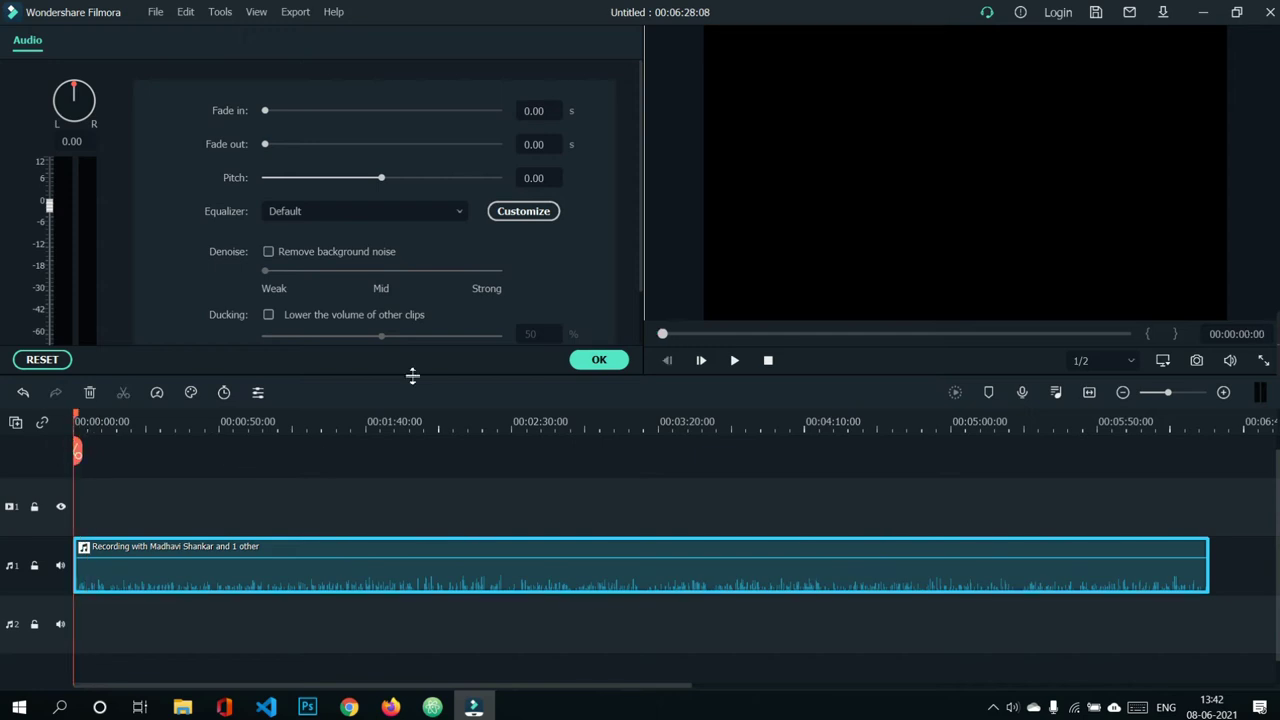
click(576, 359)
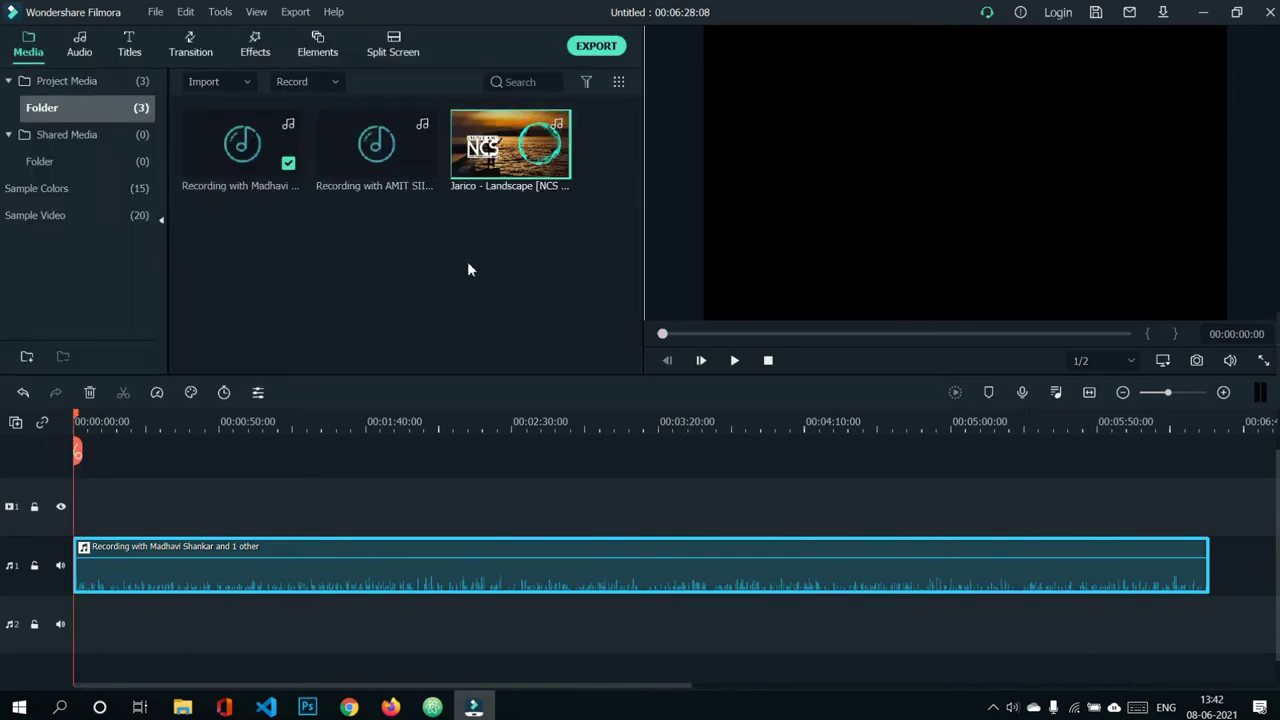
Place the "Jarico - Landscape" music at the start of audio track 2 and play it with audio track 1 muted.
drag(503, 146, 24, 642)
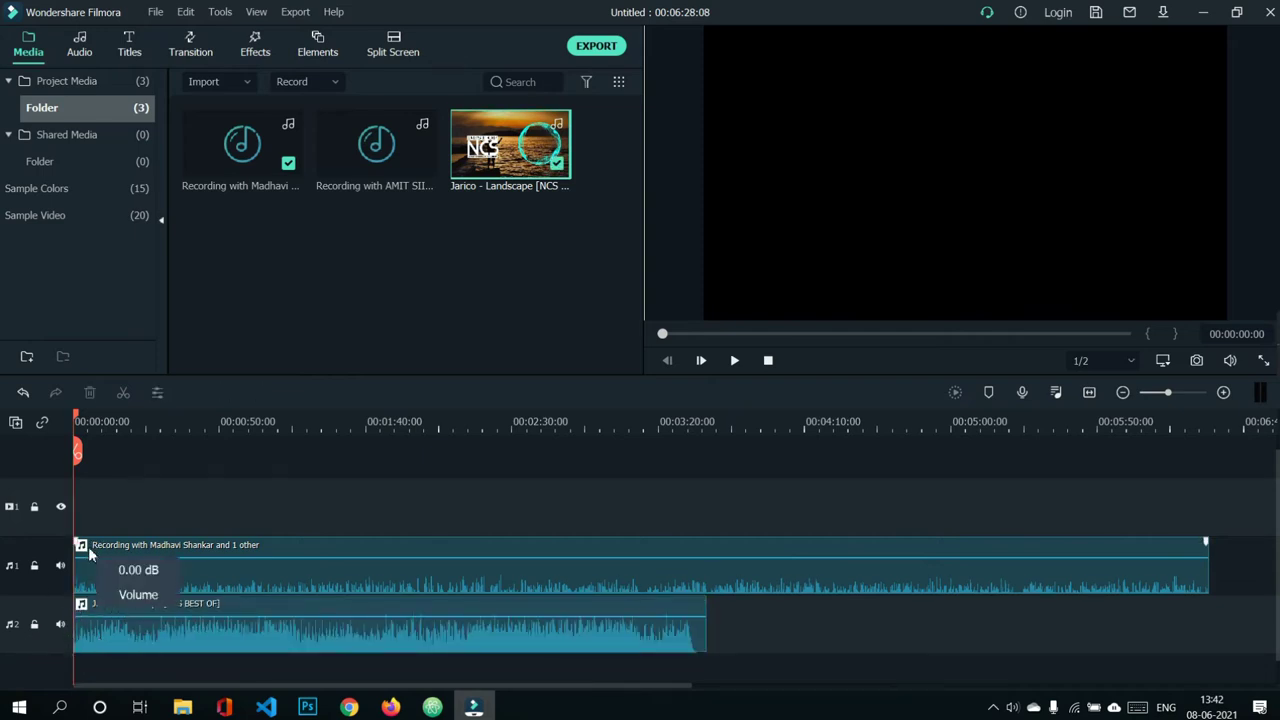
click(61, 566)
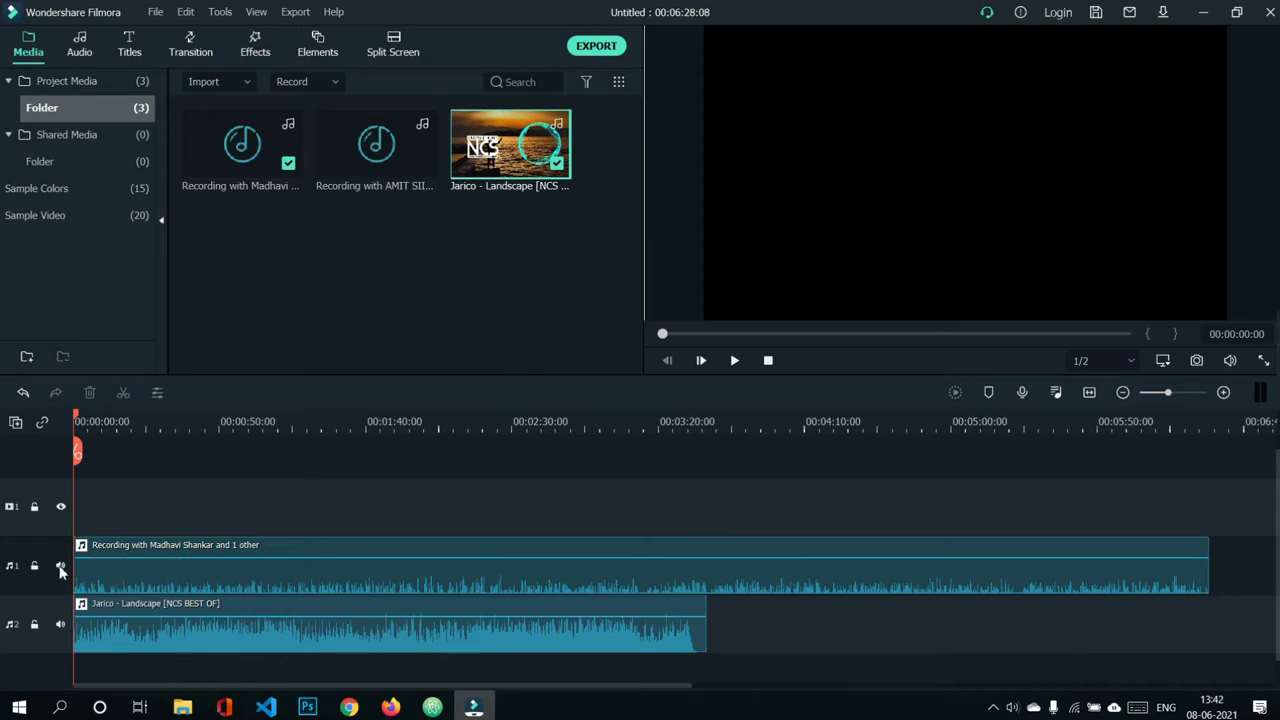
key(space)
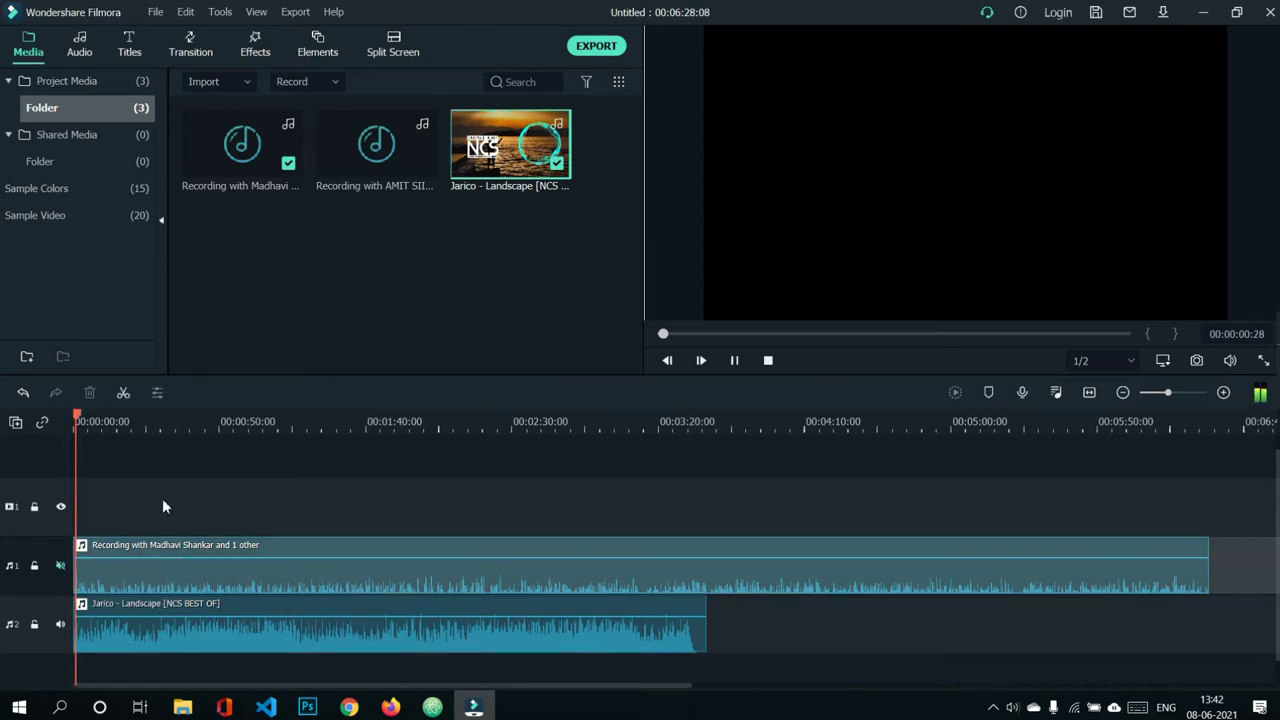
key(space)
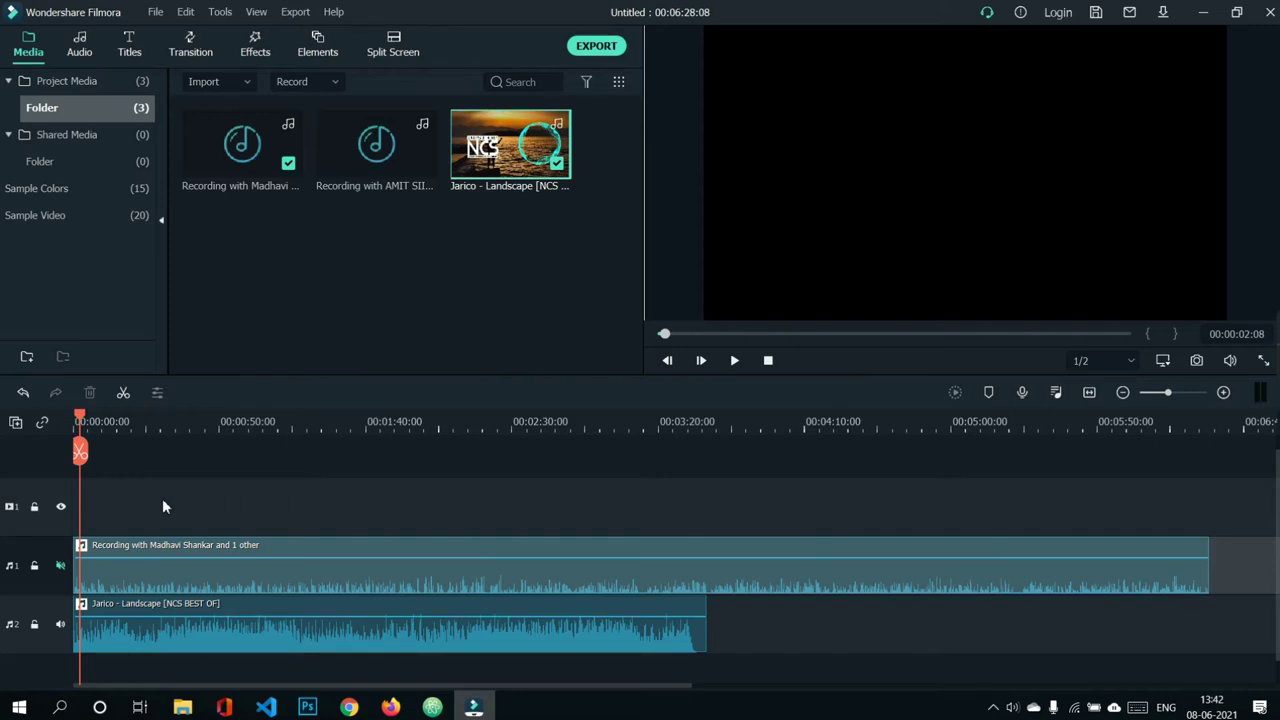
Add a fade-in of about 7.73 s to the music clip on audio track 2 and play it from the start.
click(76, 604)
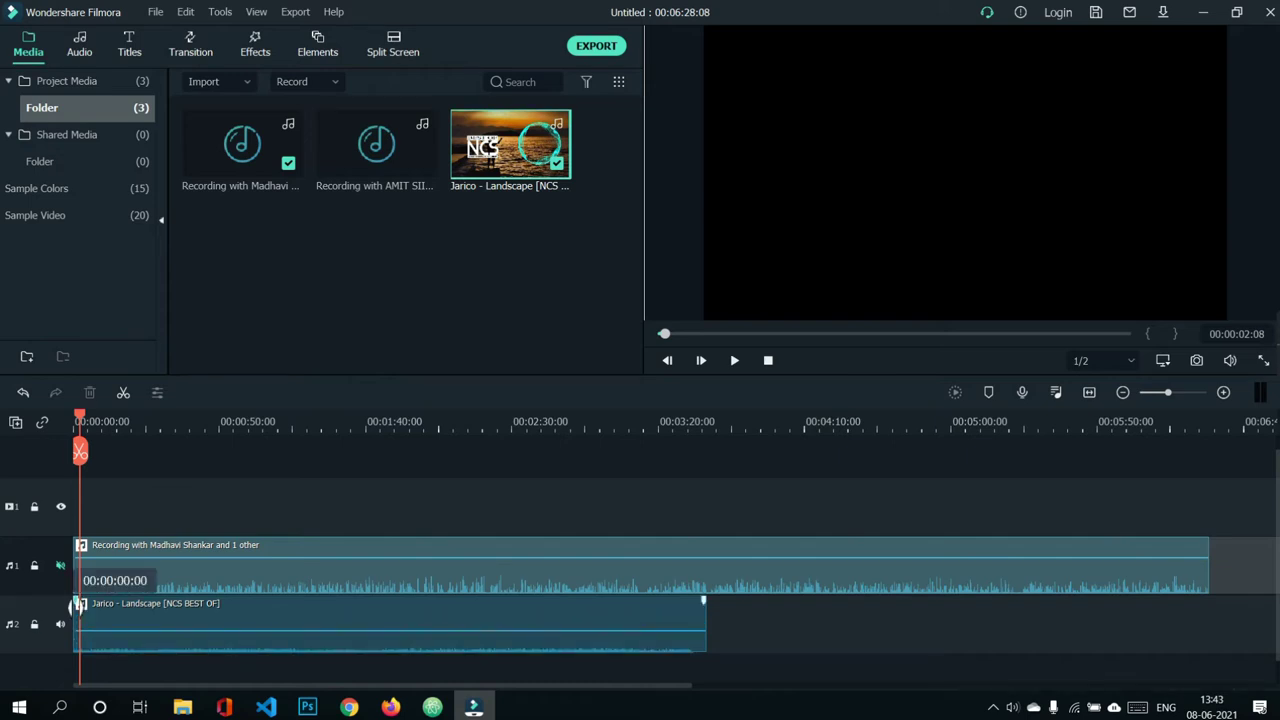
mouse_move(76, 604)
mouse_down()
mouse_move(91, 604)
mouse_move(76, 604)
mouse_up()
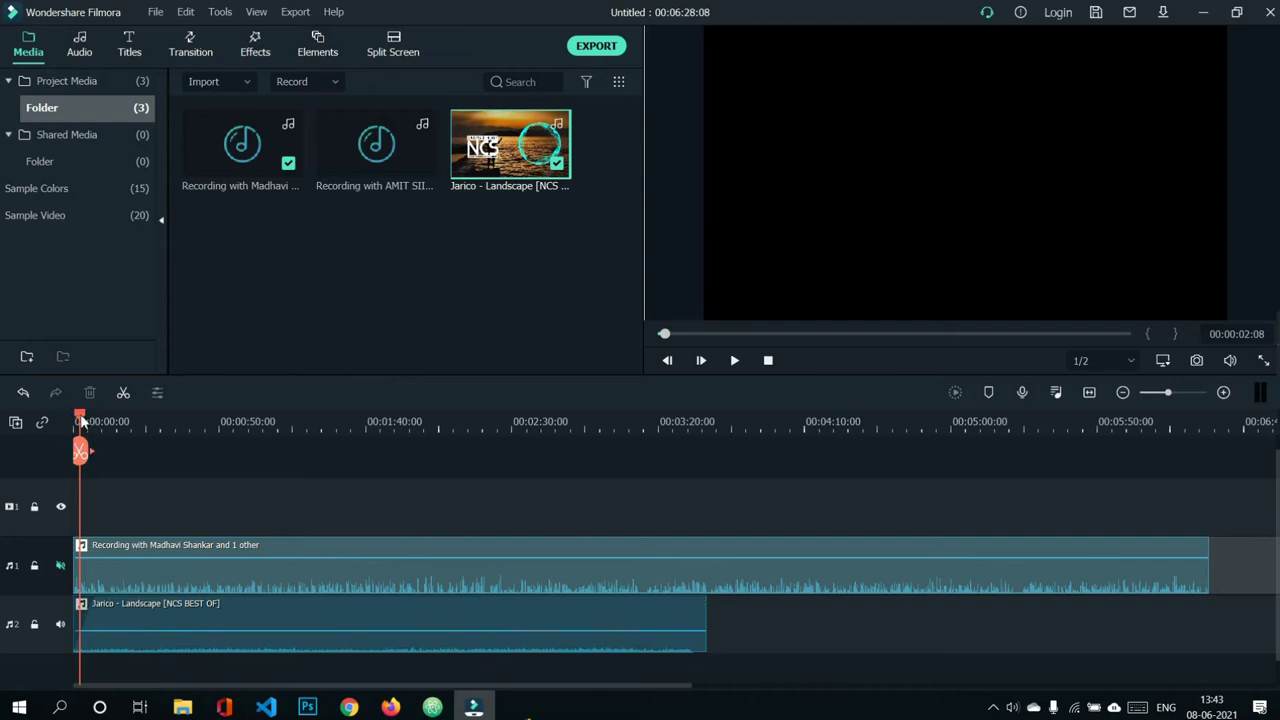
drag(82, 422, 27, 471)
key(space)
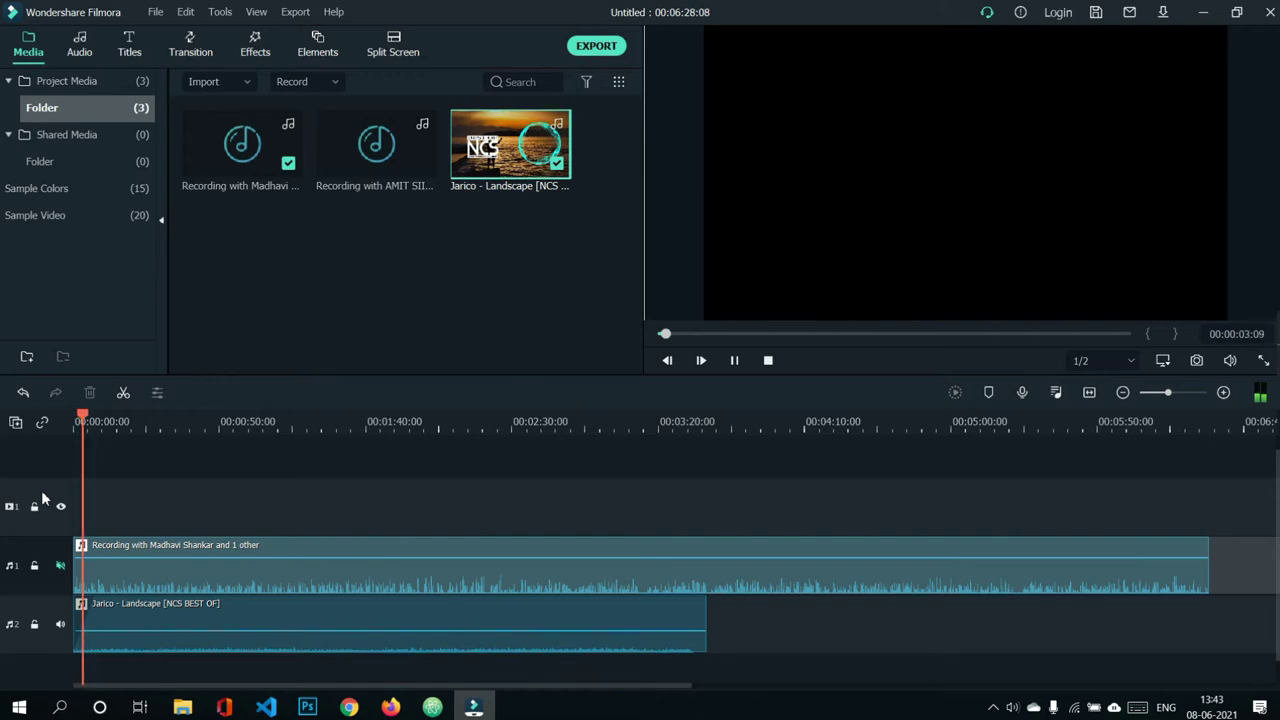
key(XF86AudioLowerVolume)
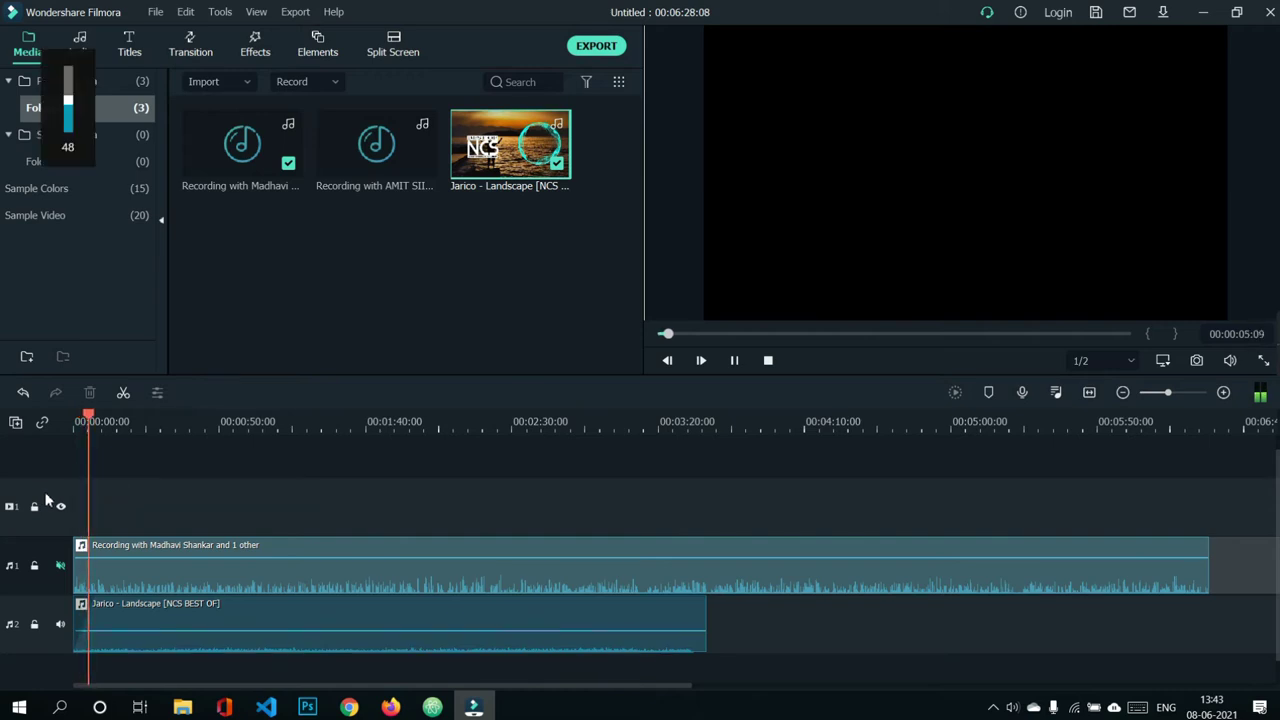
Add a fade-out of about 8.30 s to the end of the music clip and open its audio adjustment settings.
click(642, 422)
drag(702, 605, 682, 605)
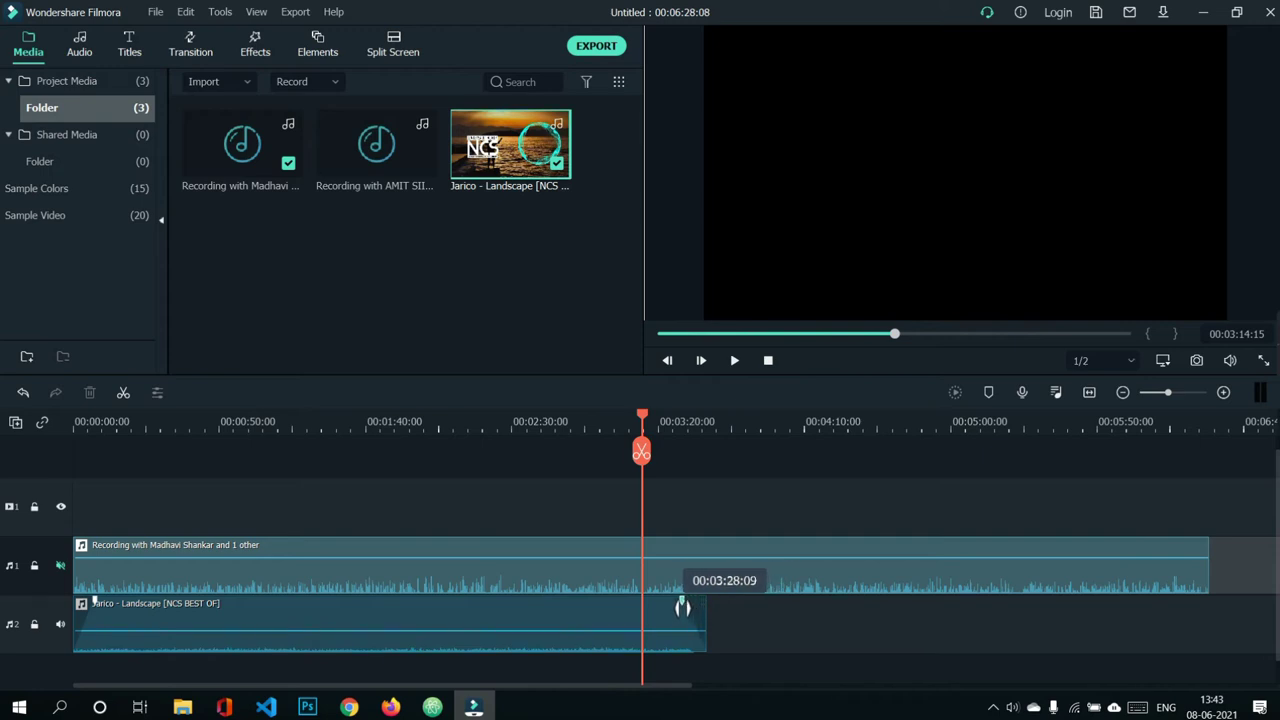
mouse_move(682, 605)
mouse_down()
mouse_move(698, 605)
mouse_move(653, 605)
mouse_move(682, 608)
mouse_up()
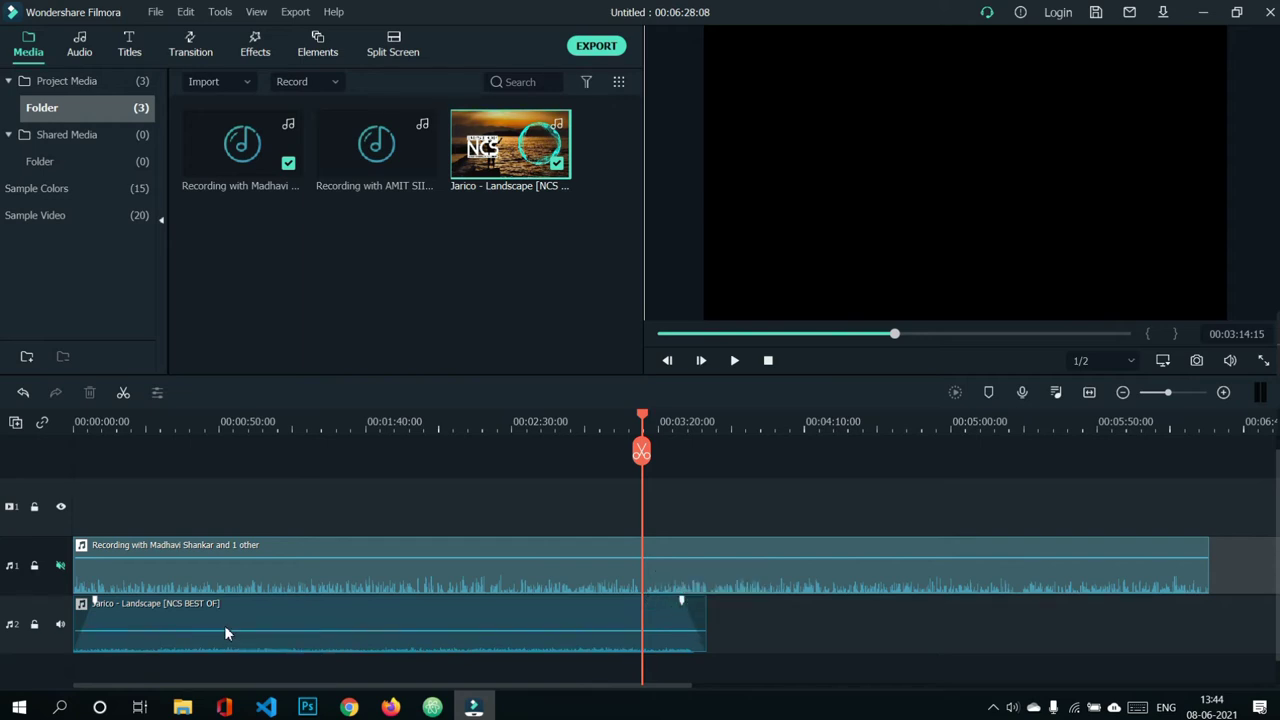
click(226, 611)
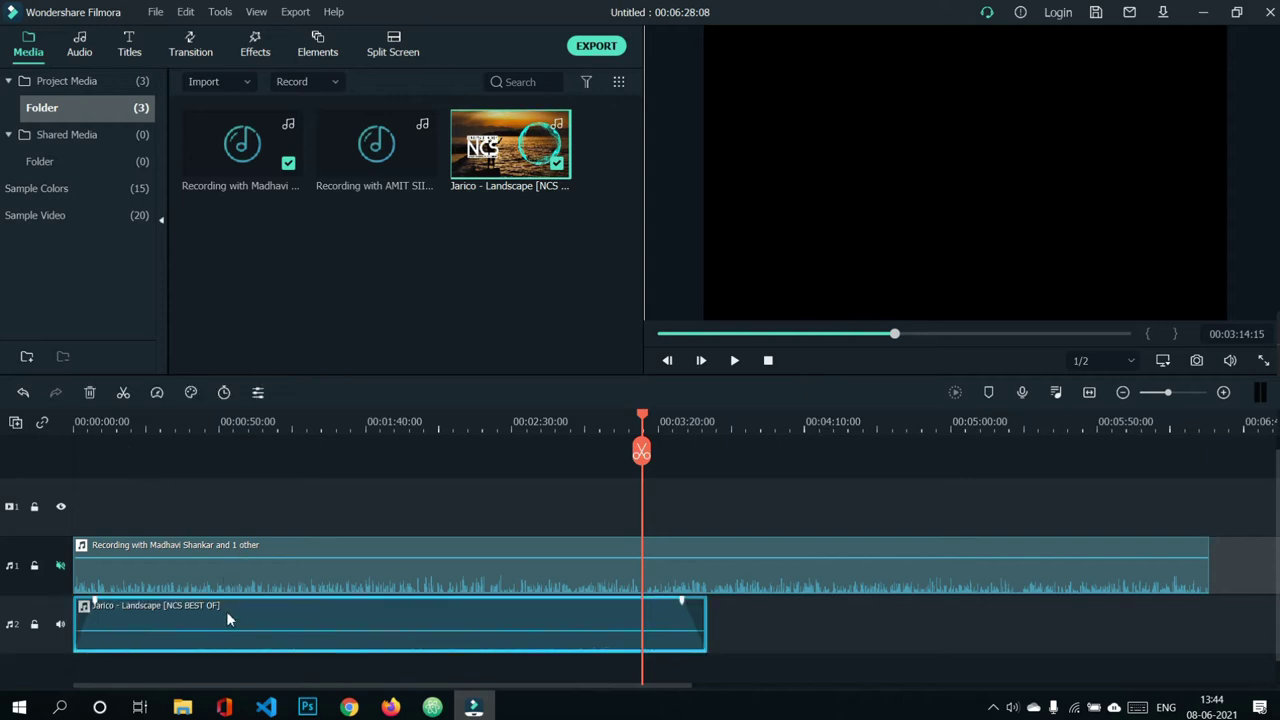
right_click(226, 611)
click(320, 486)
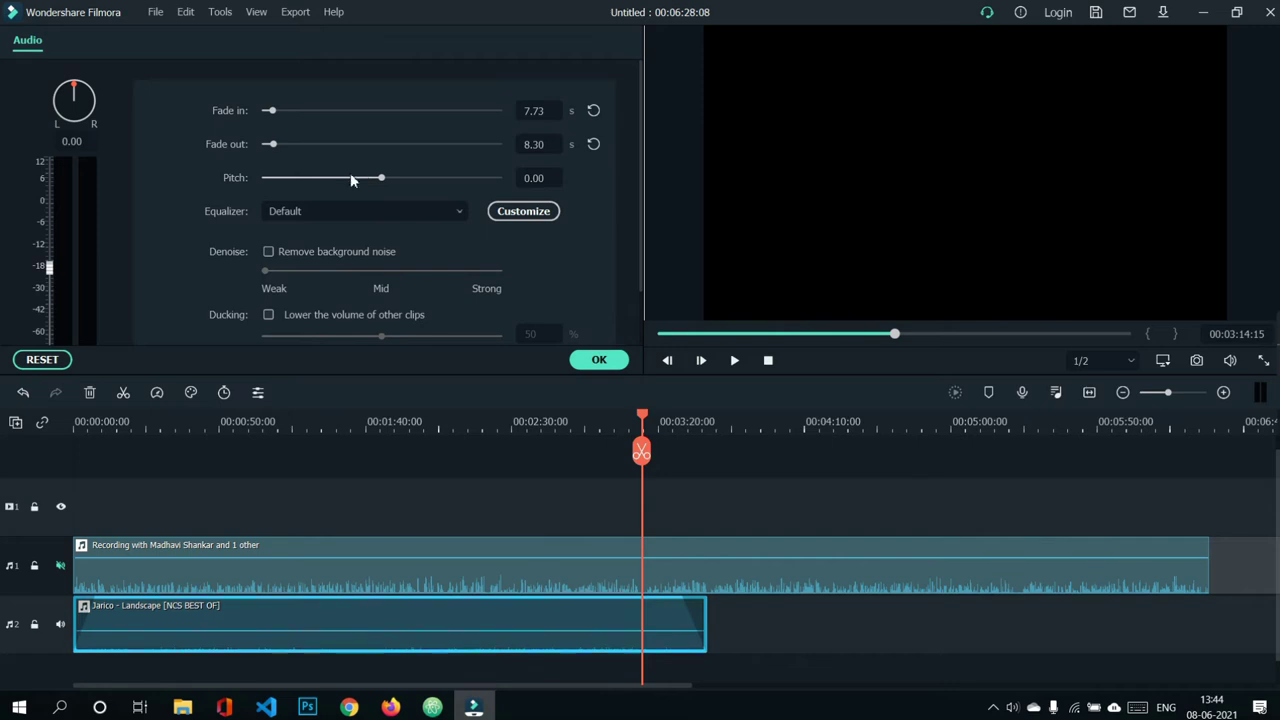
Unmute audio track 1 with audio track 2 muted instead, and close the music clip's audio settings with the playhead at the start.
click(60, 565)
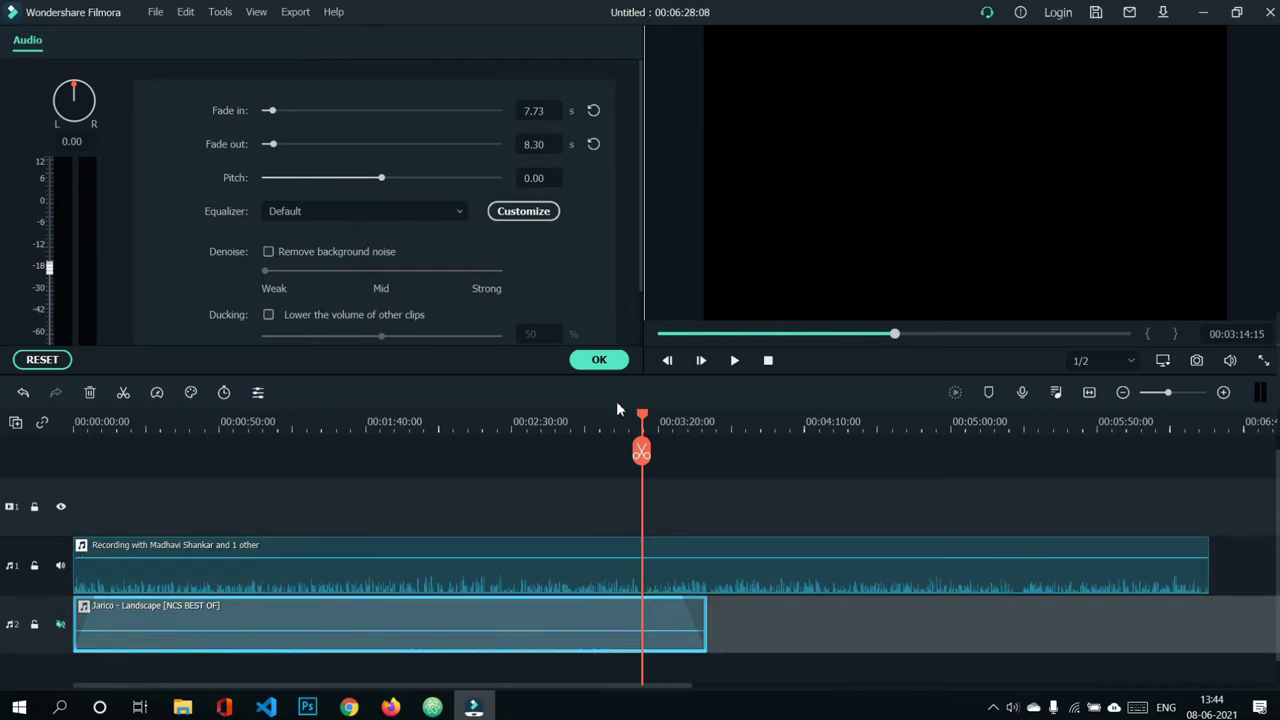
drag(641, 416, 547, 420)
key(Home)
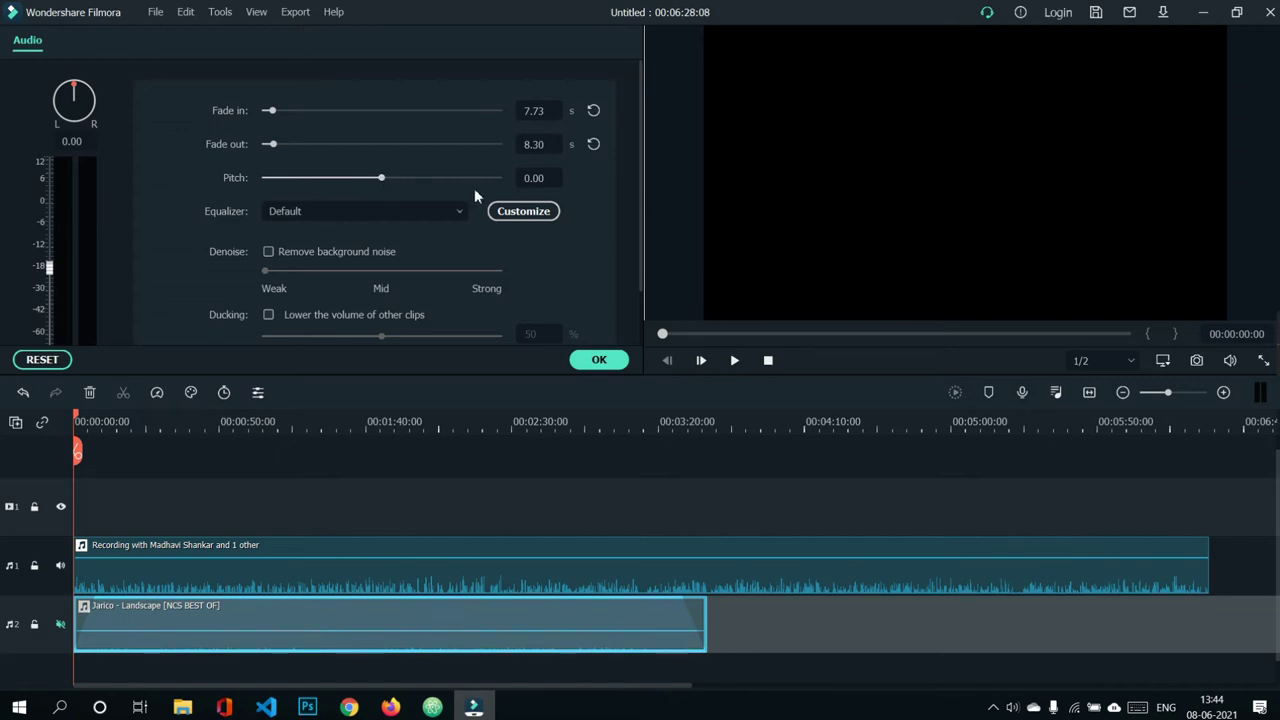
key(BackSpace)
key(BackSpace)
text(05)
click(599, 362)
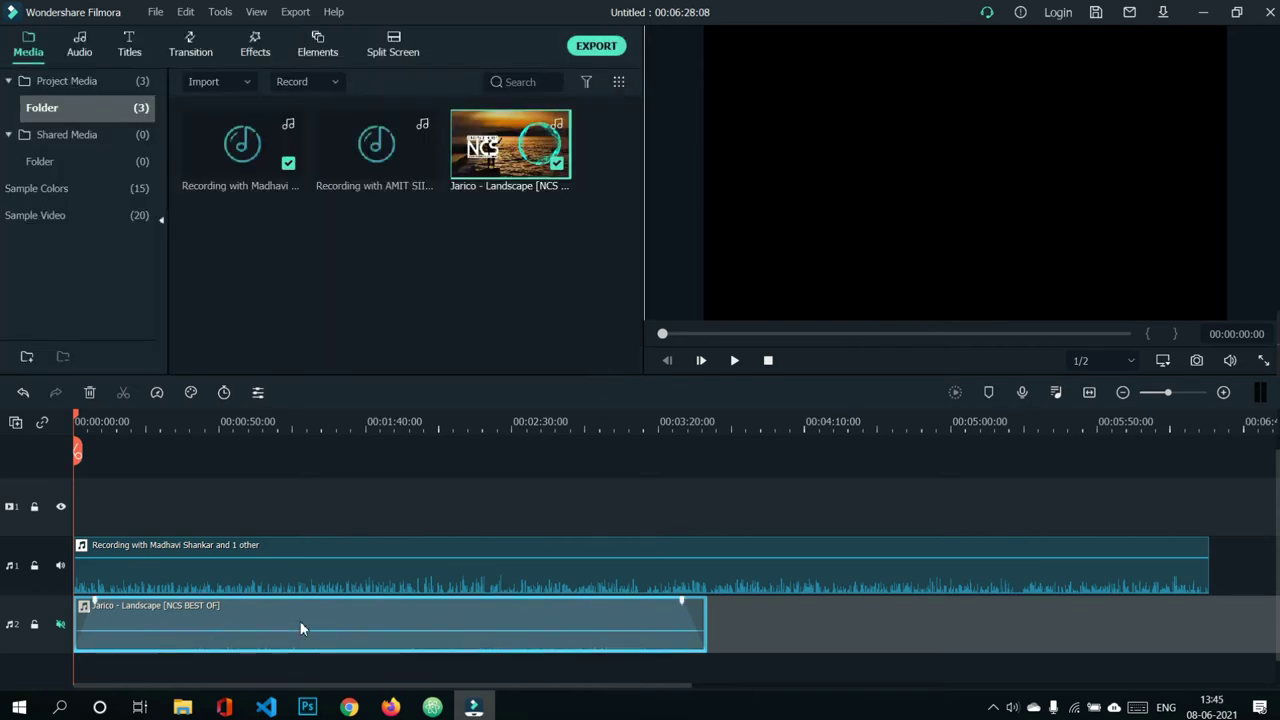
Play the track 1 recording, raise its pitch to 6.00 and play it again for comparison.
click(209, 513)
key(space)
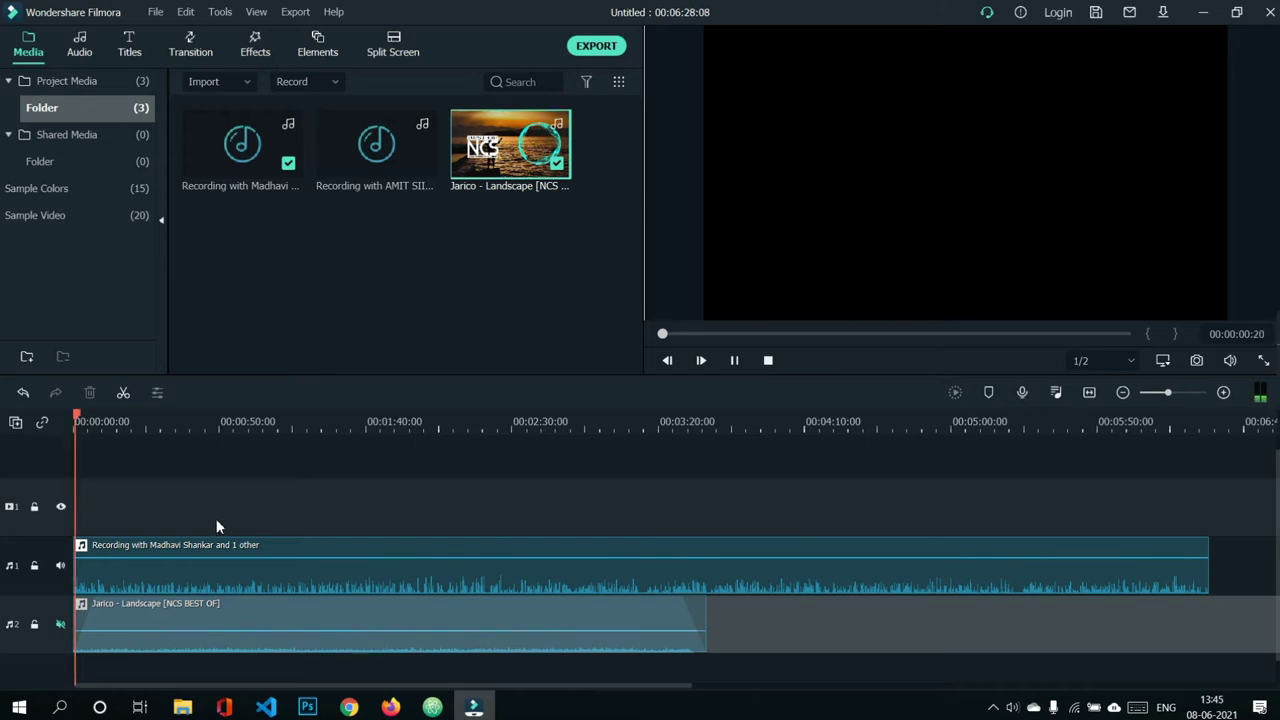
double_click(304, 571)
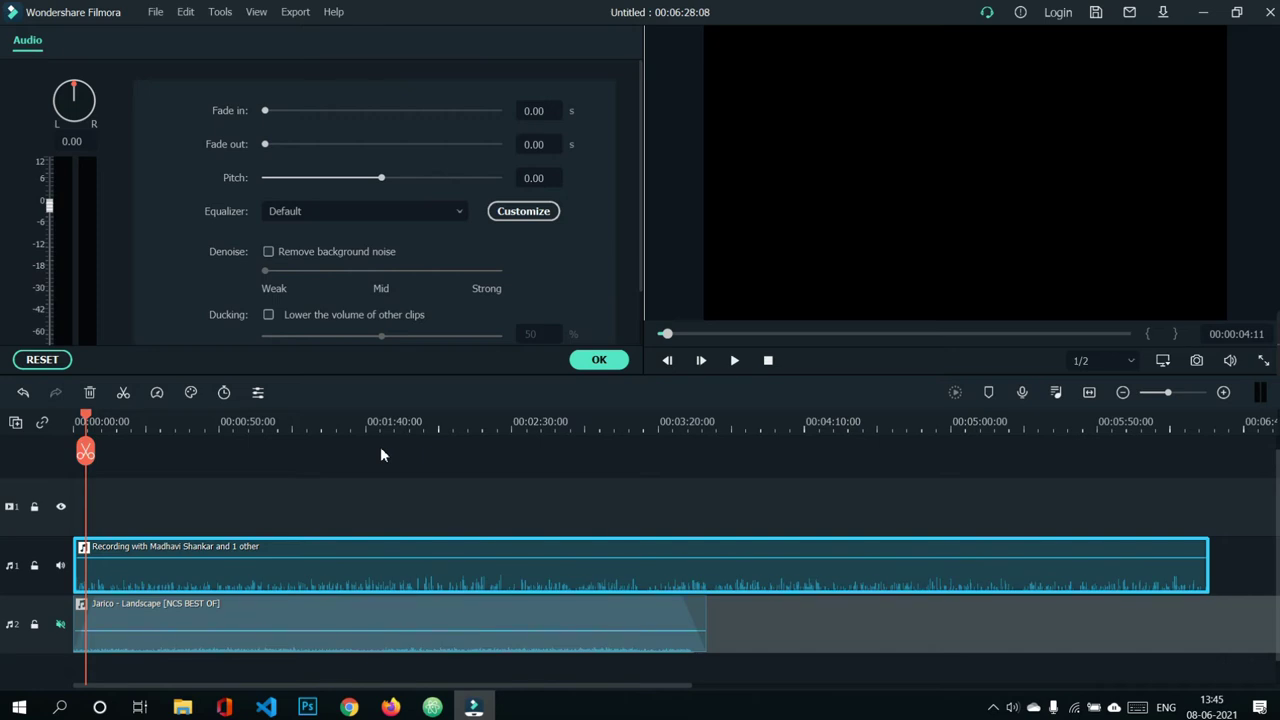
click(446, 177)
click(339, 470)
key(space)
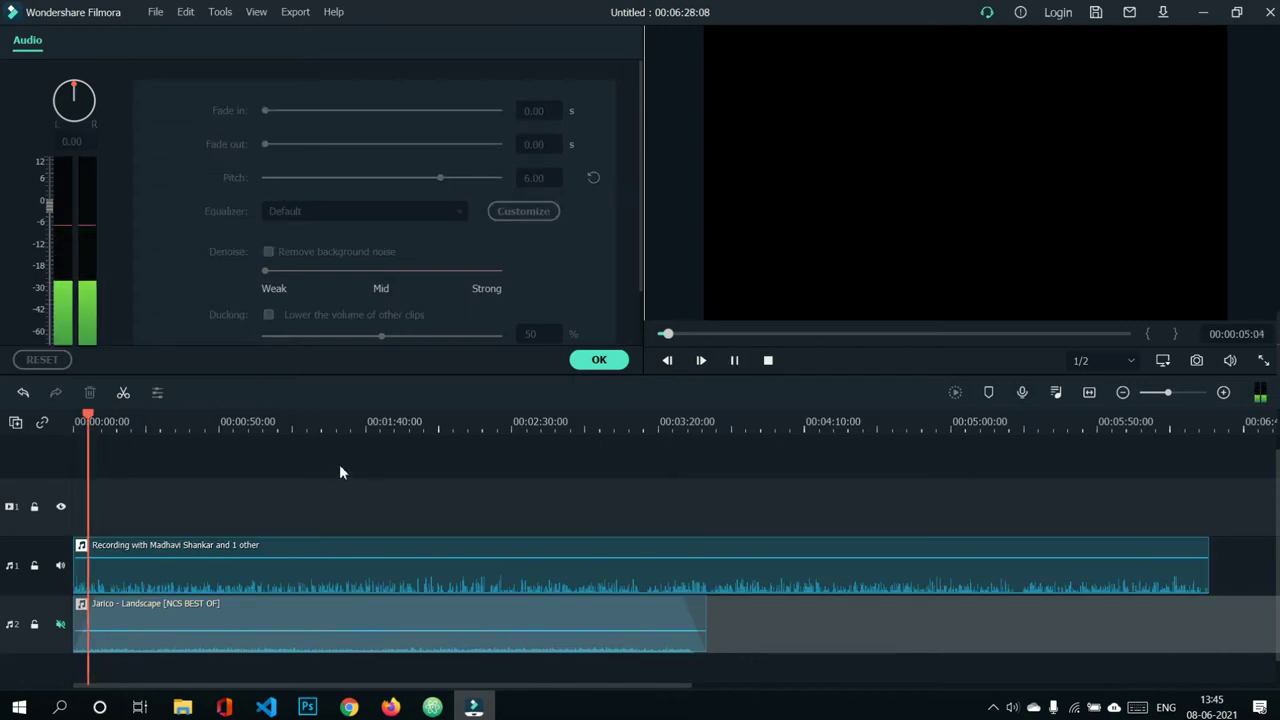
key(space)
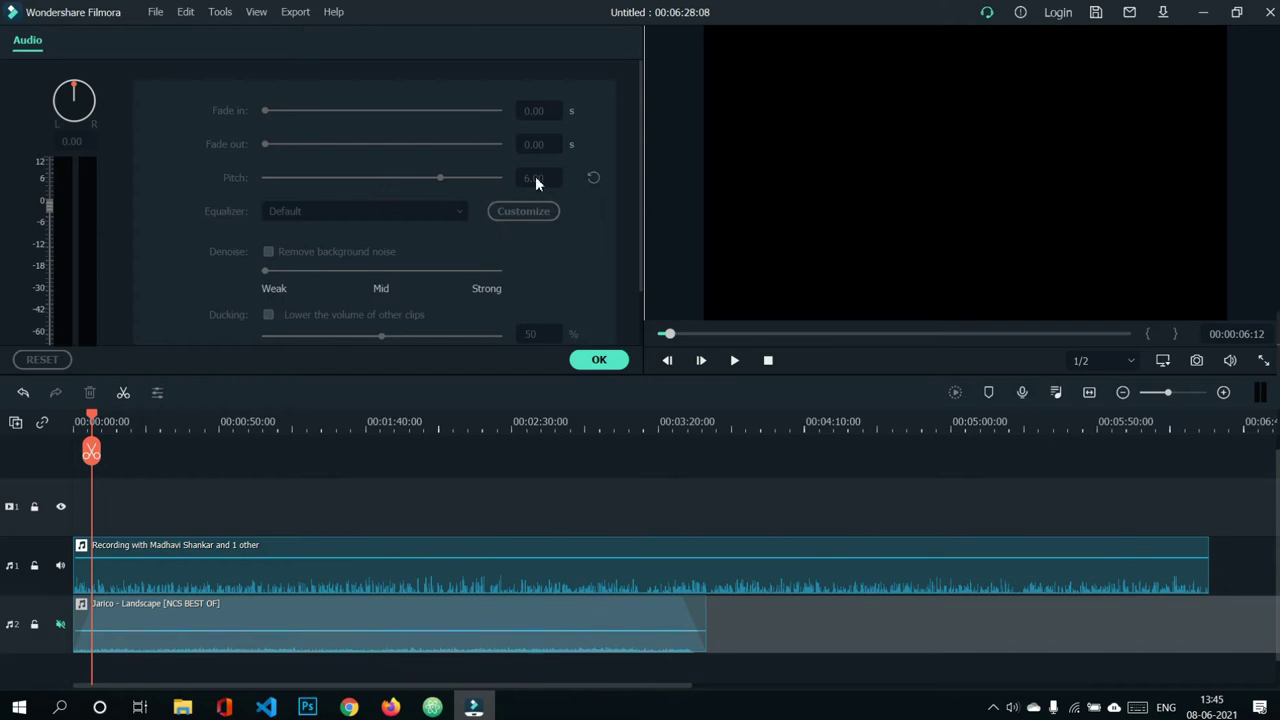
Reset the track 1 recording's pitch to 0.00 and close its audio settings with the playhead back at the start.
click(359, 584)
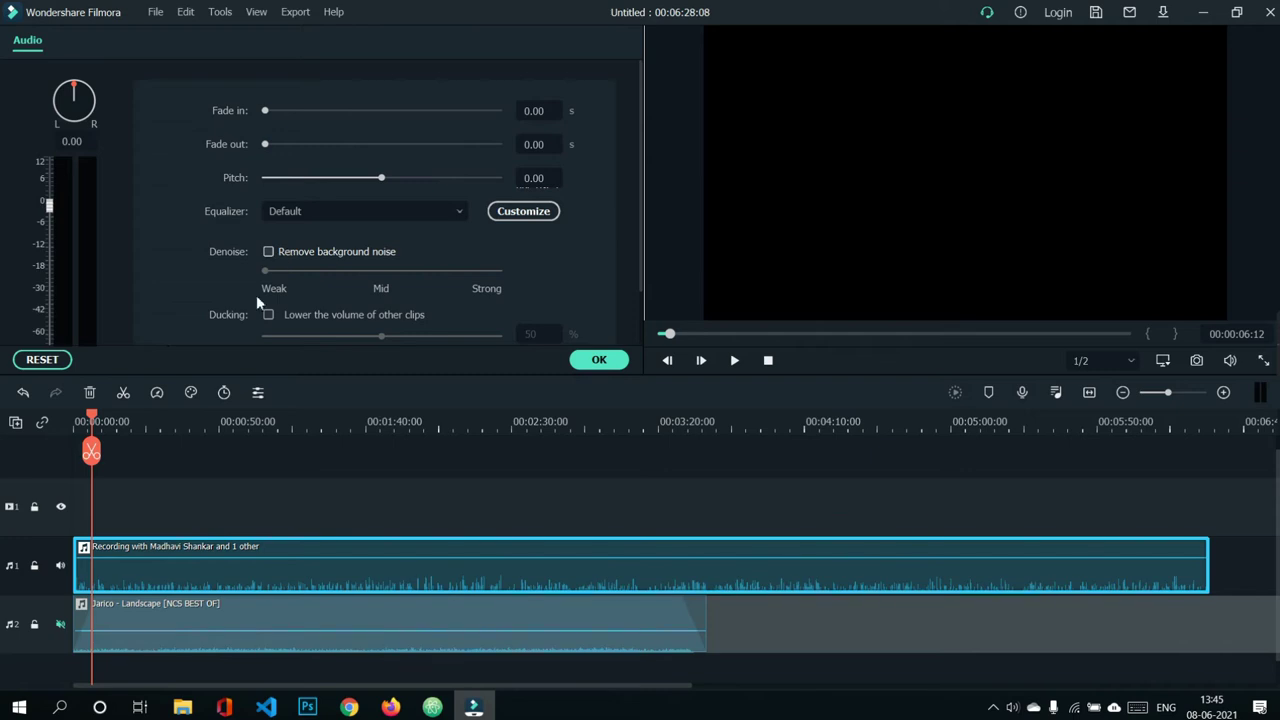
drag(91, 416, 57, 433)
click(124, 509)
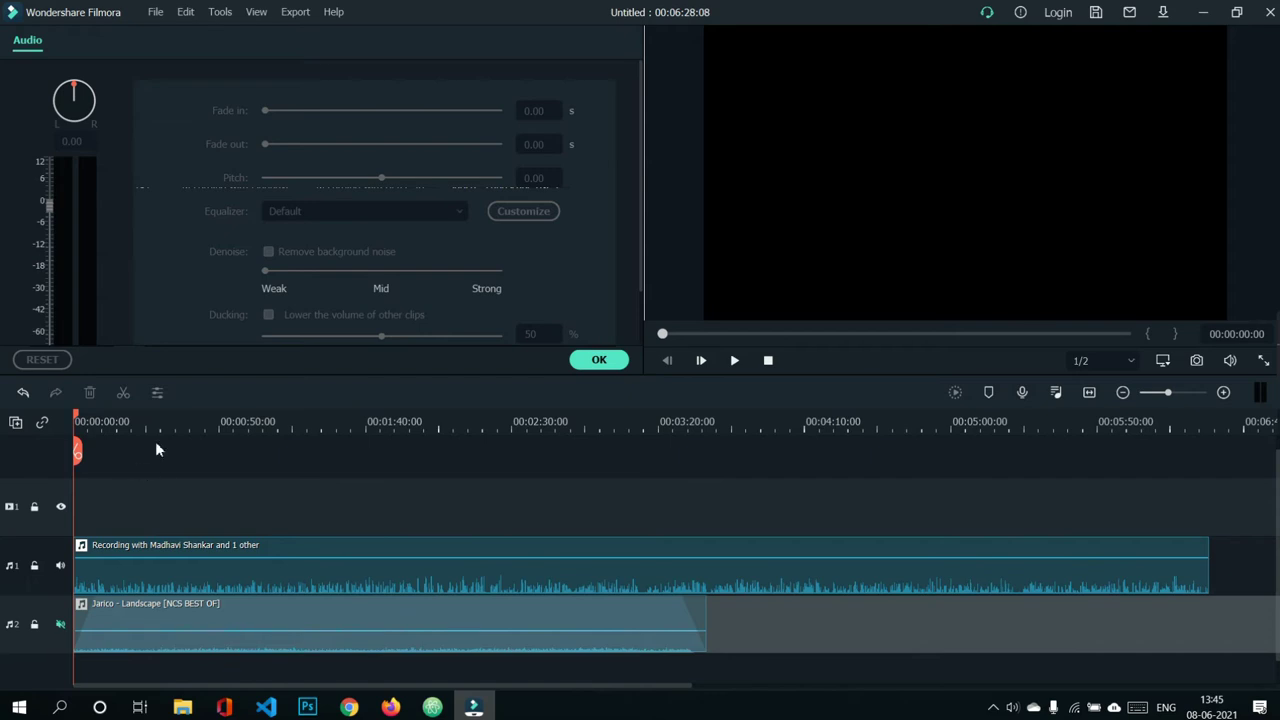
click(588, 361)
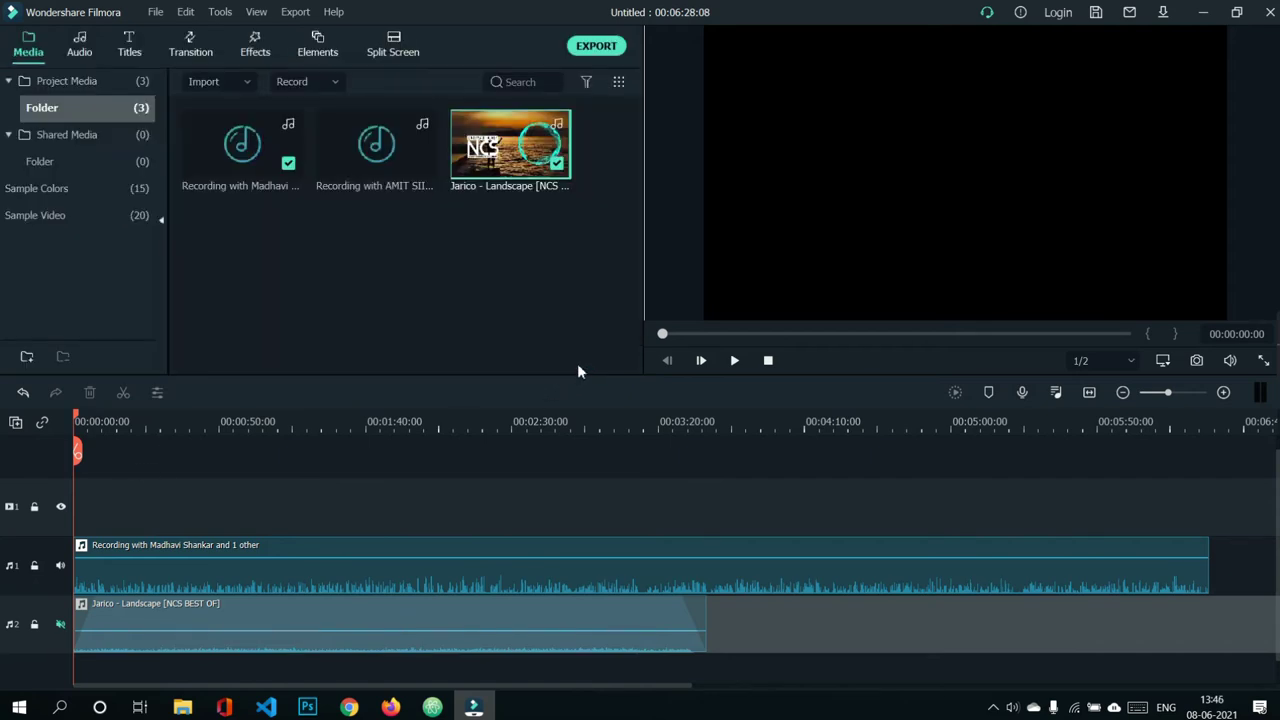
Open the audio adjustment settings of the track 1 recording and enable background noise removal.
click(154, 583)
right_click(154, 583)
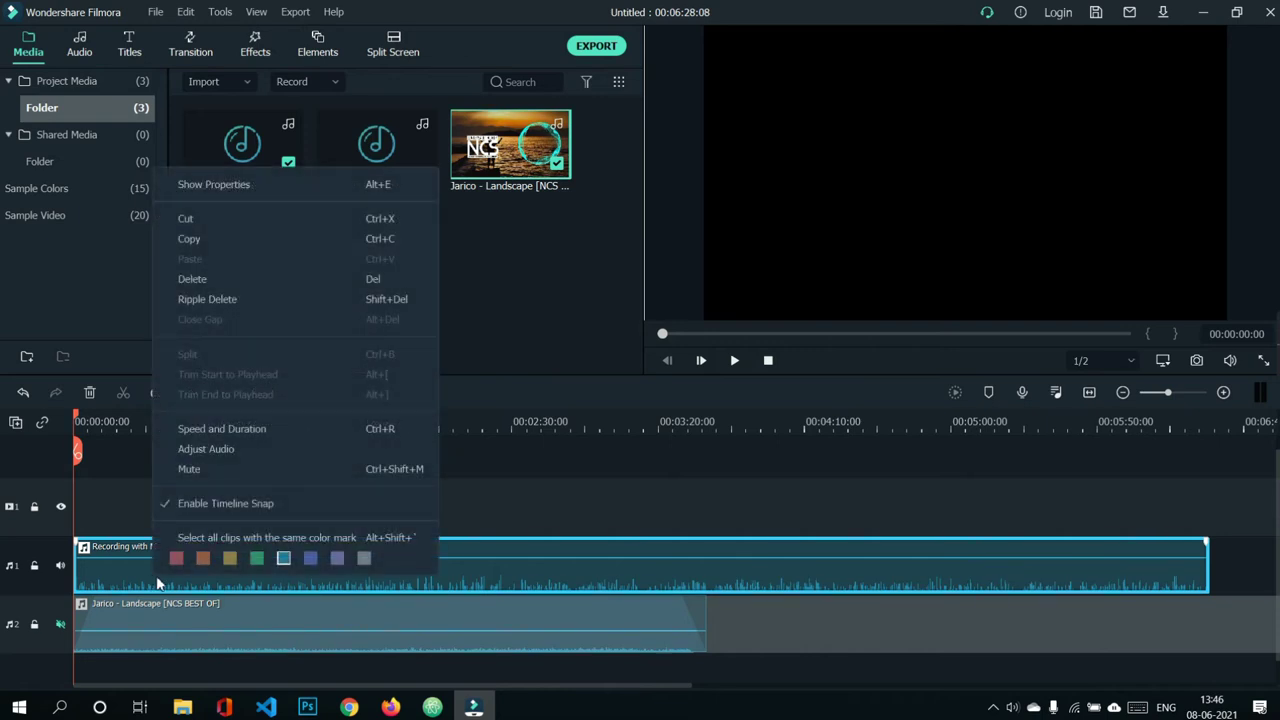
click(267, 450)
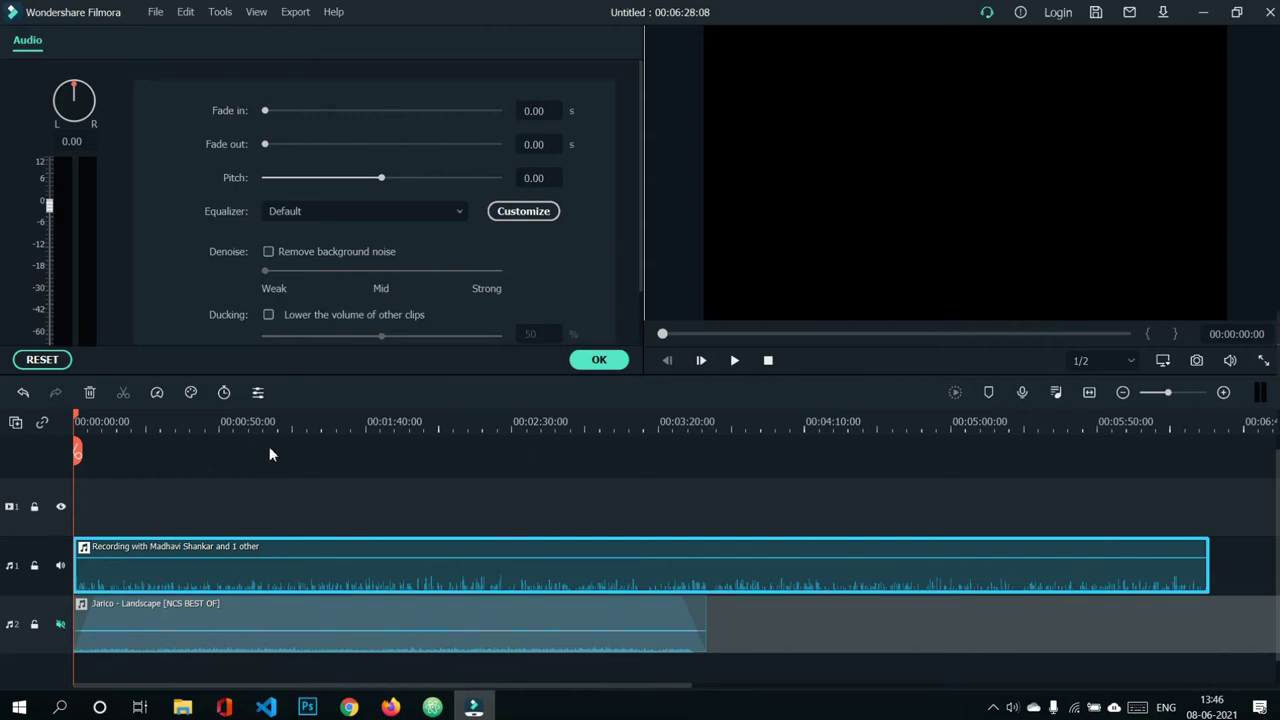
click(268, 252)
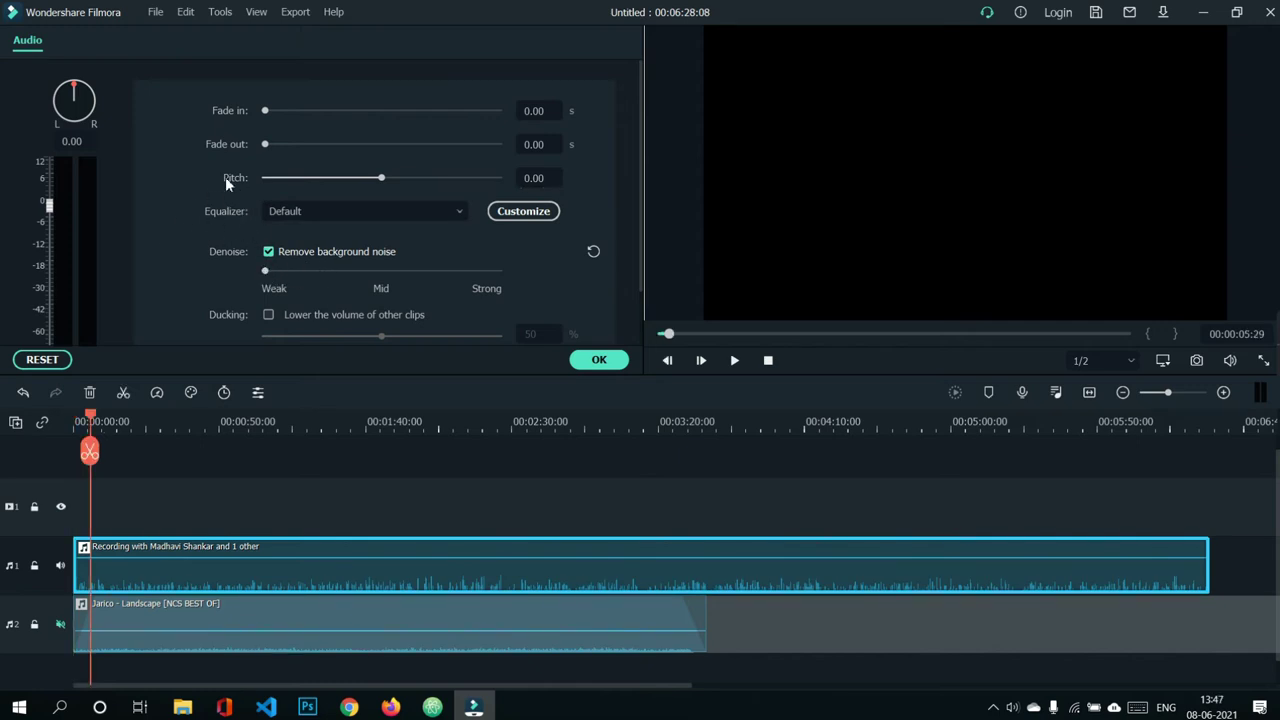
Customize the recording's equalizer by setting the 31 band to -5.40, 63 to -3.30, 125 to -1.20 and 4k to 4.50.
click(538, 212)
drag(557, 172, 294, 106)
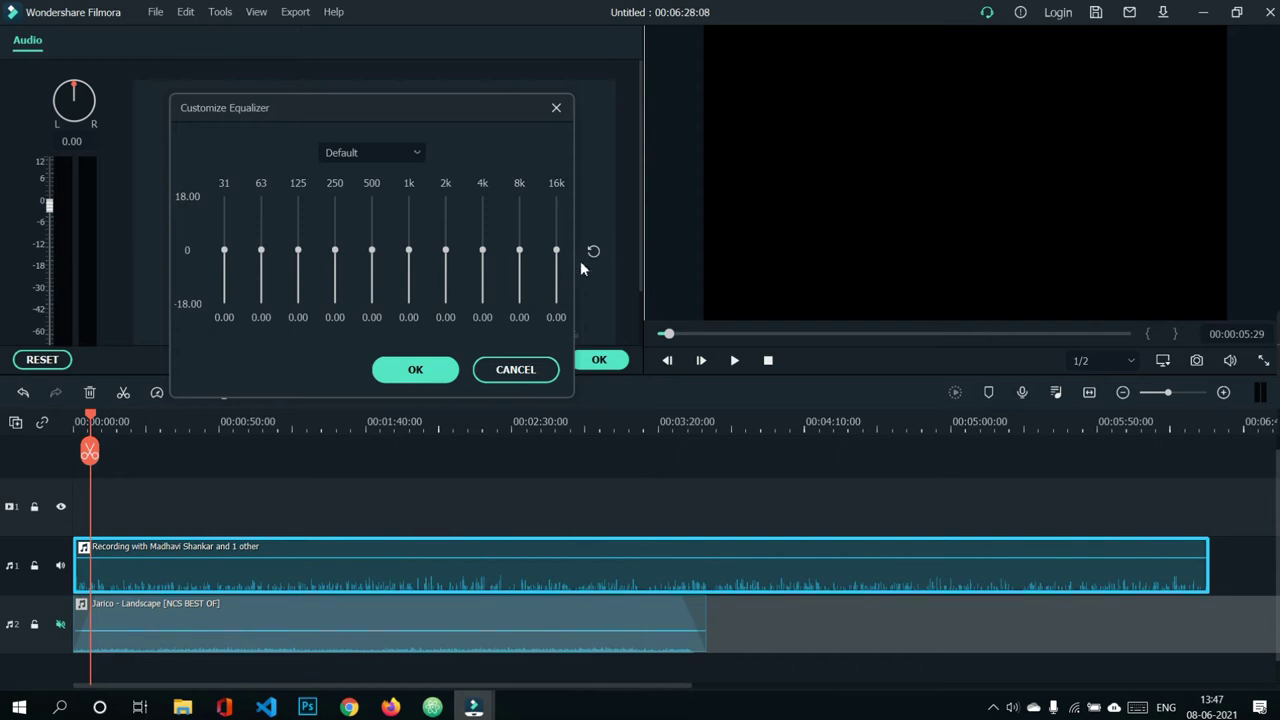
click(222, 260)
click(260, 260)
click(296, 258)
click(261, 261)
click(222, 265)
drag(482, 250, 483, 237)
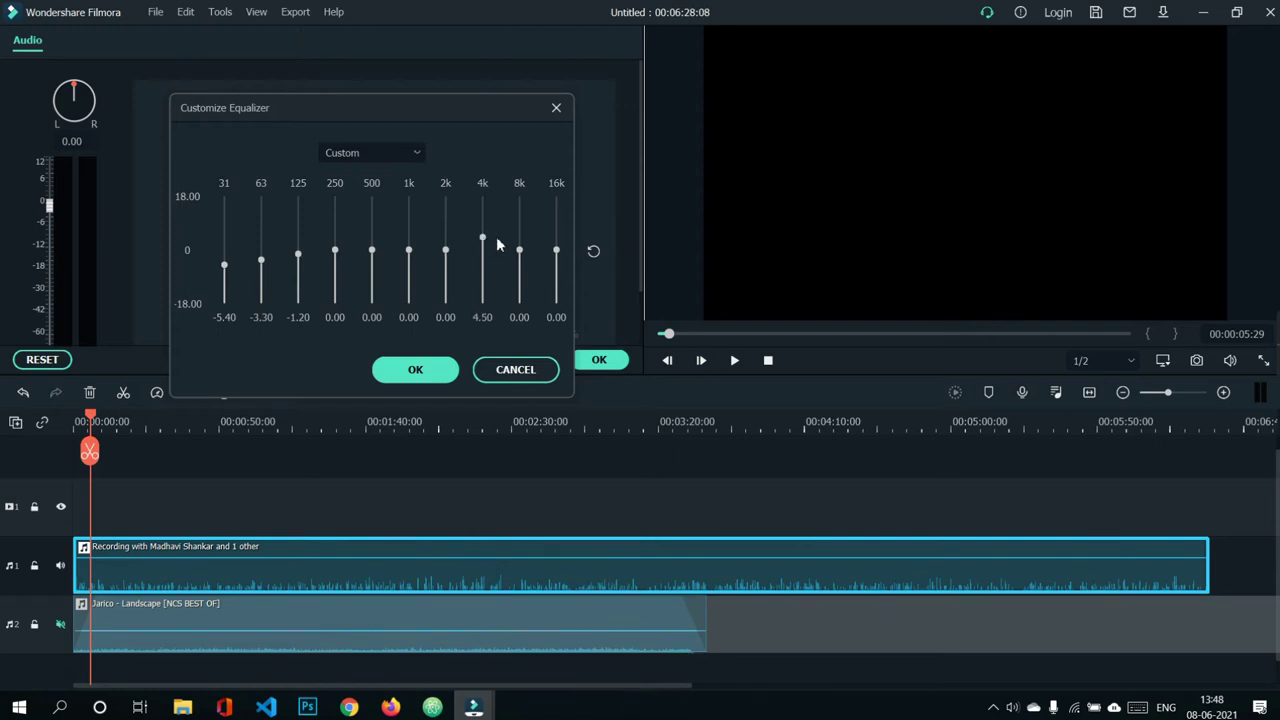
Set the equalizer bands 500 to 0.90, 1k to 1.20, 2k to 2.10, 8k to 6.00 and 16k to 6.90, and apply the curve.
click(552, 231)
drag(445, 250, 409, 247)
drag(372, 250, 369, 248)
drag(453, 111, 522, 115)
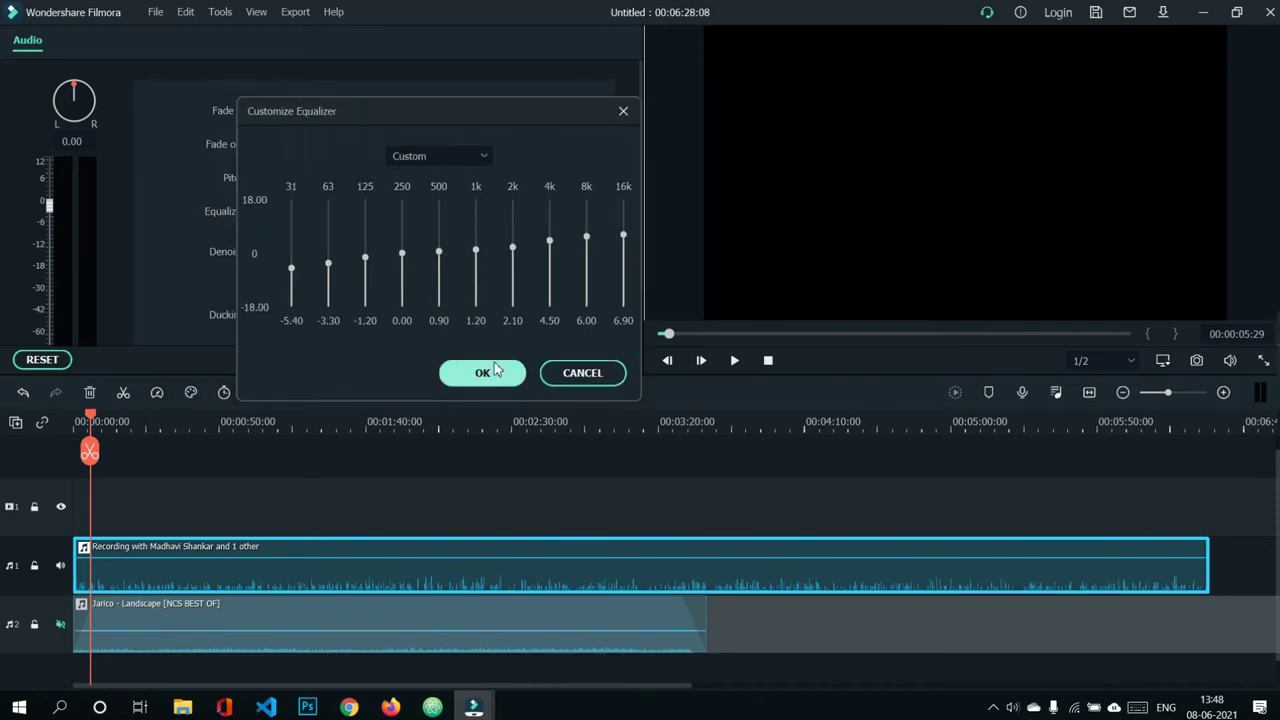
click(483, 376)
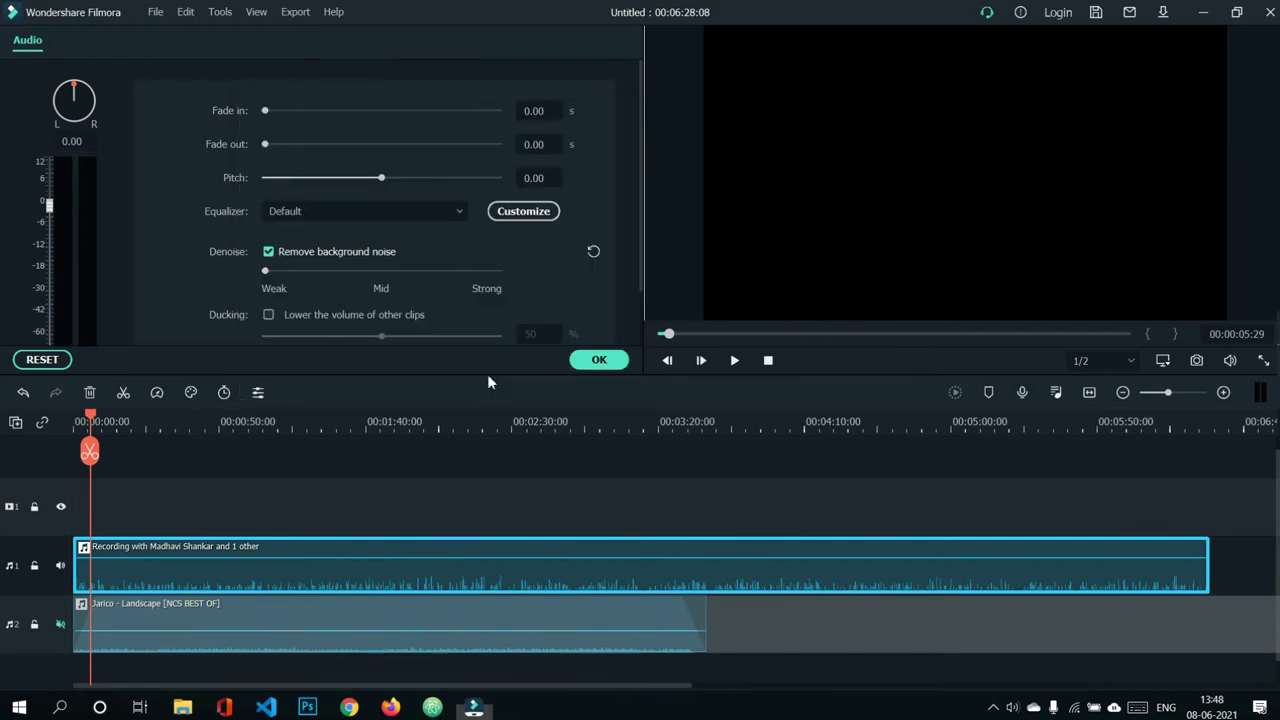
Close the recording's audio settings and play the timeline from the start to hear the adjusted voice.
click(277, 500)
click(588, 362)
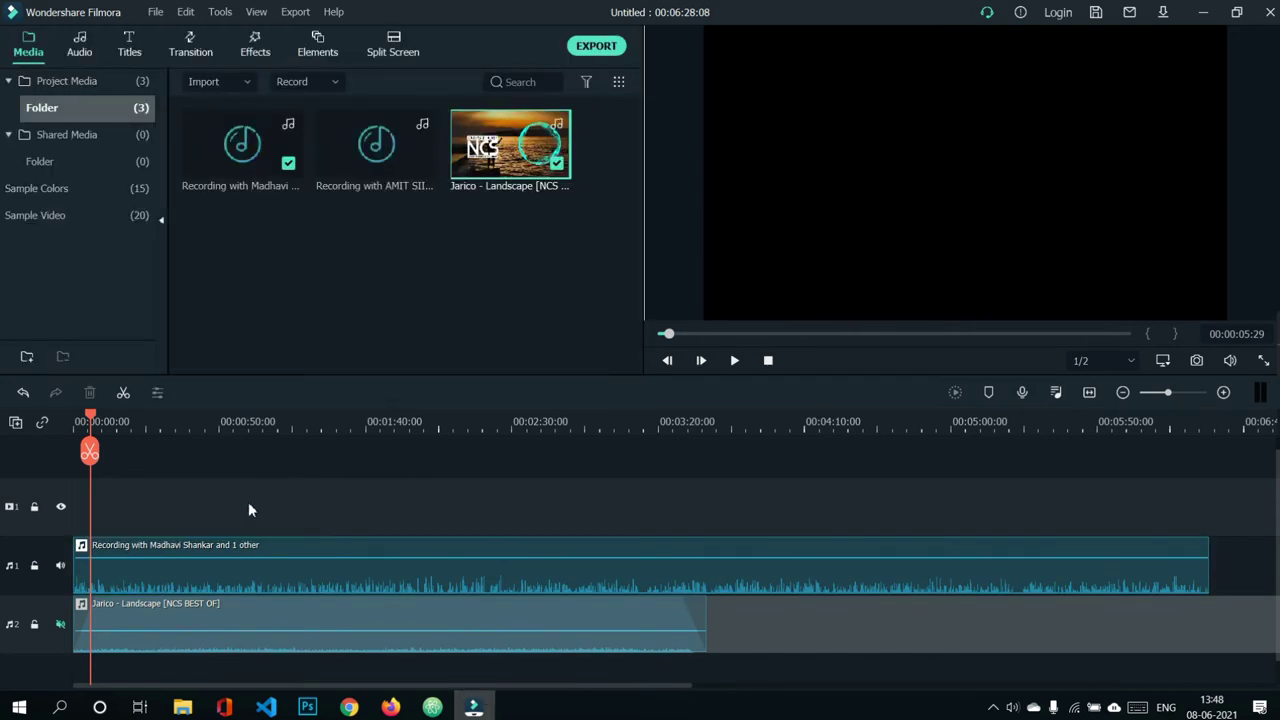
key(Home)
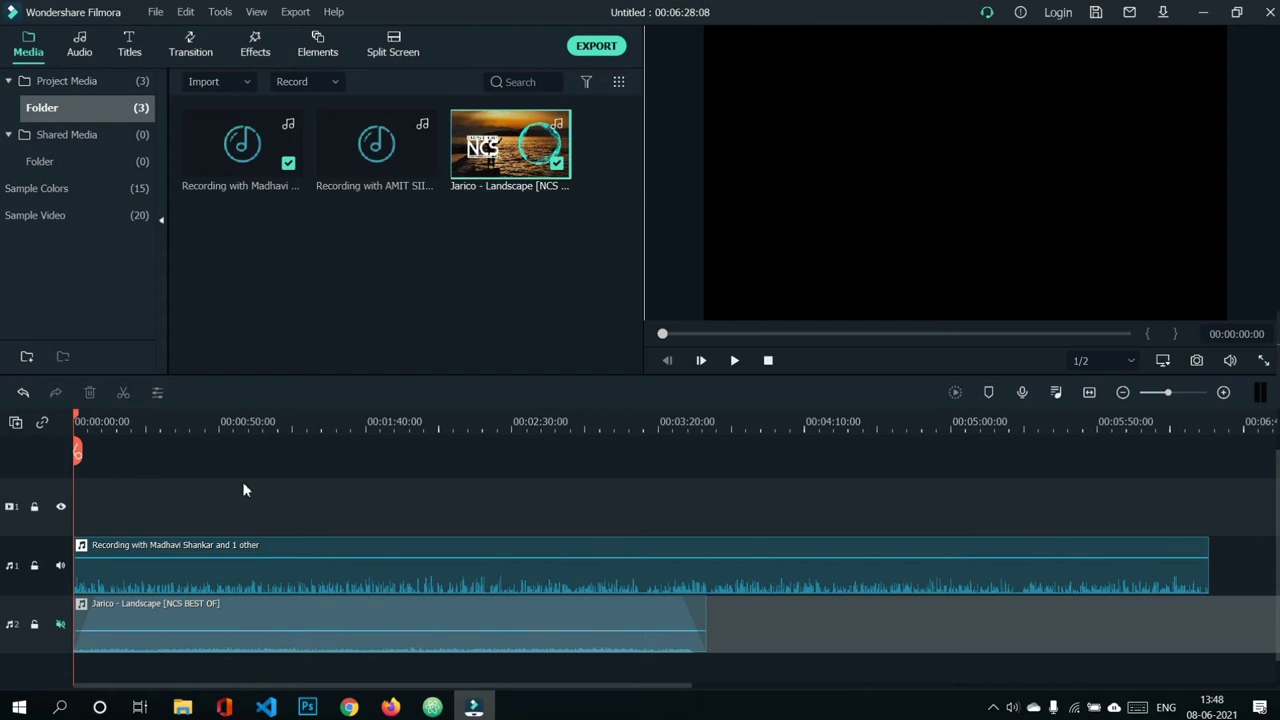
key(space)
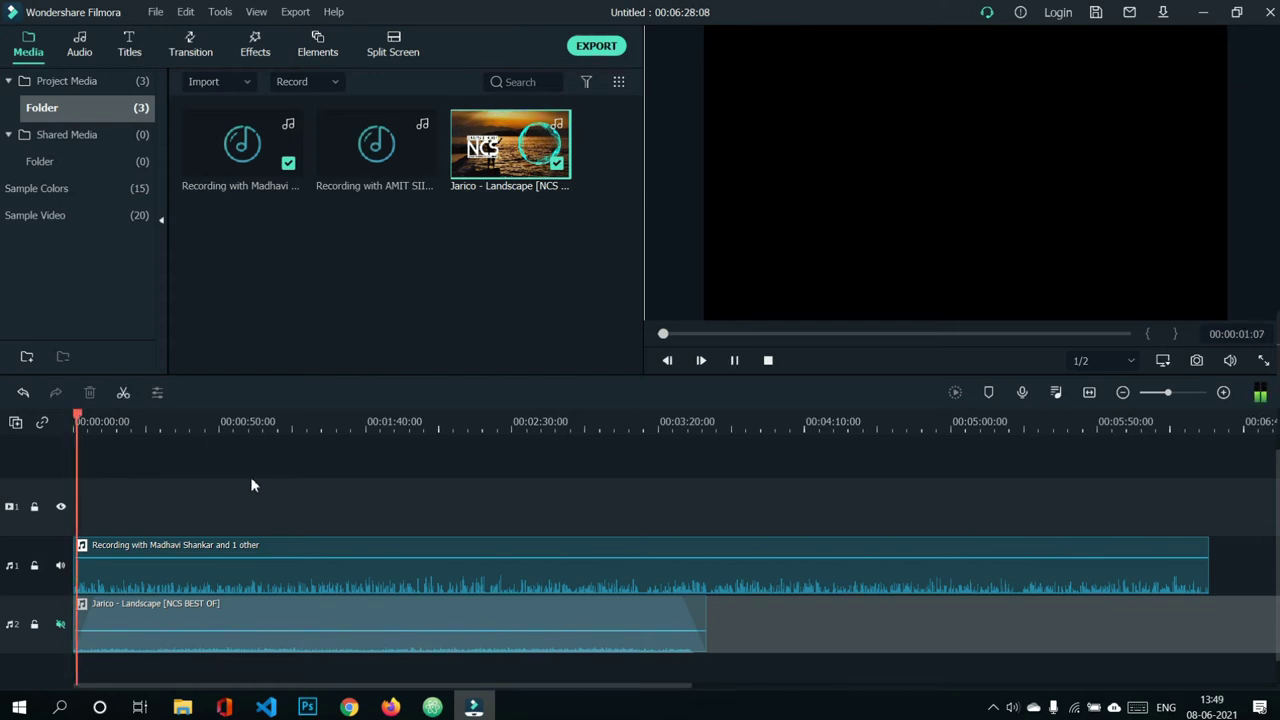
Split the clips on both tracks at 00:00:44:12 and 00:01:19:19, and lower the volume of the middle music segment.
click(157, 590)
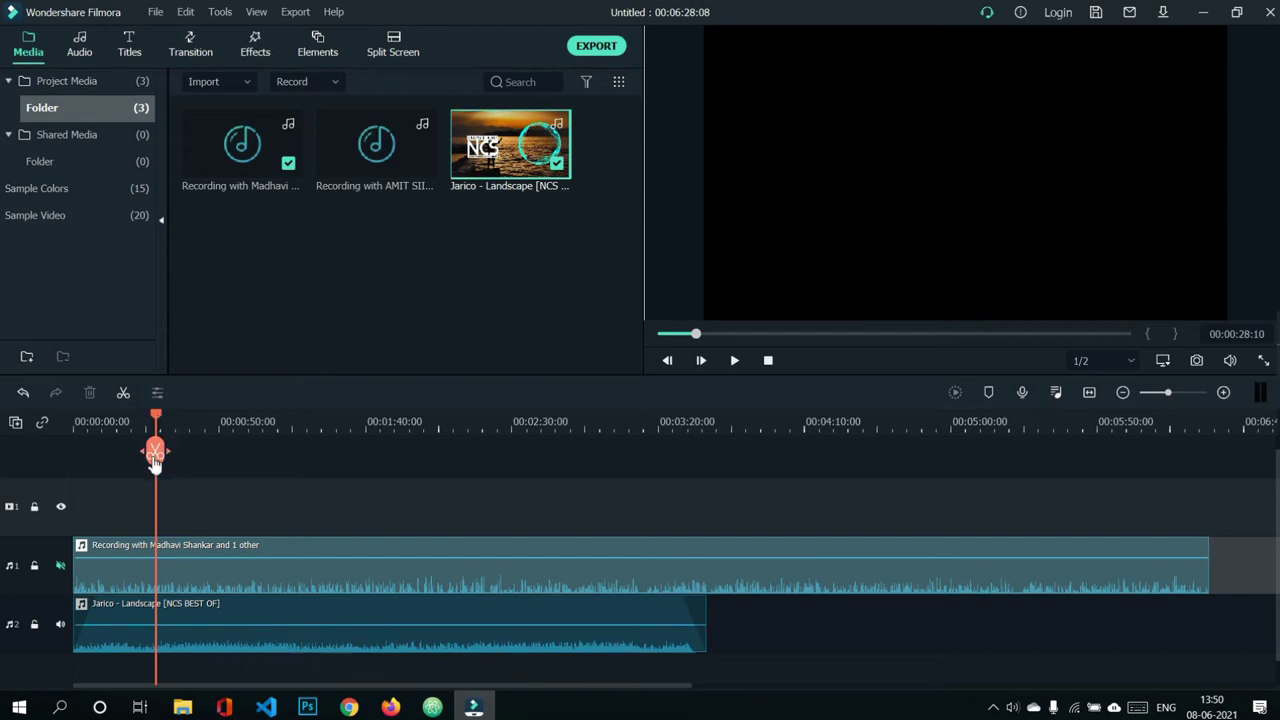
mouse_move(155, 451)
mouse_down()
mouse_move(211, 594)
mouse_move(203, 624)
mouse_up()
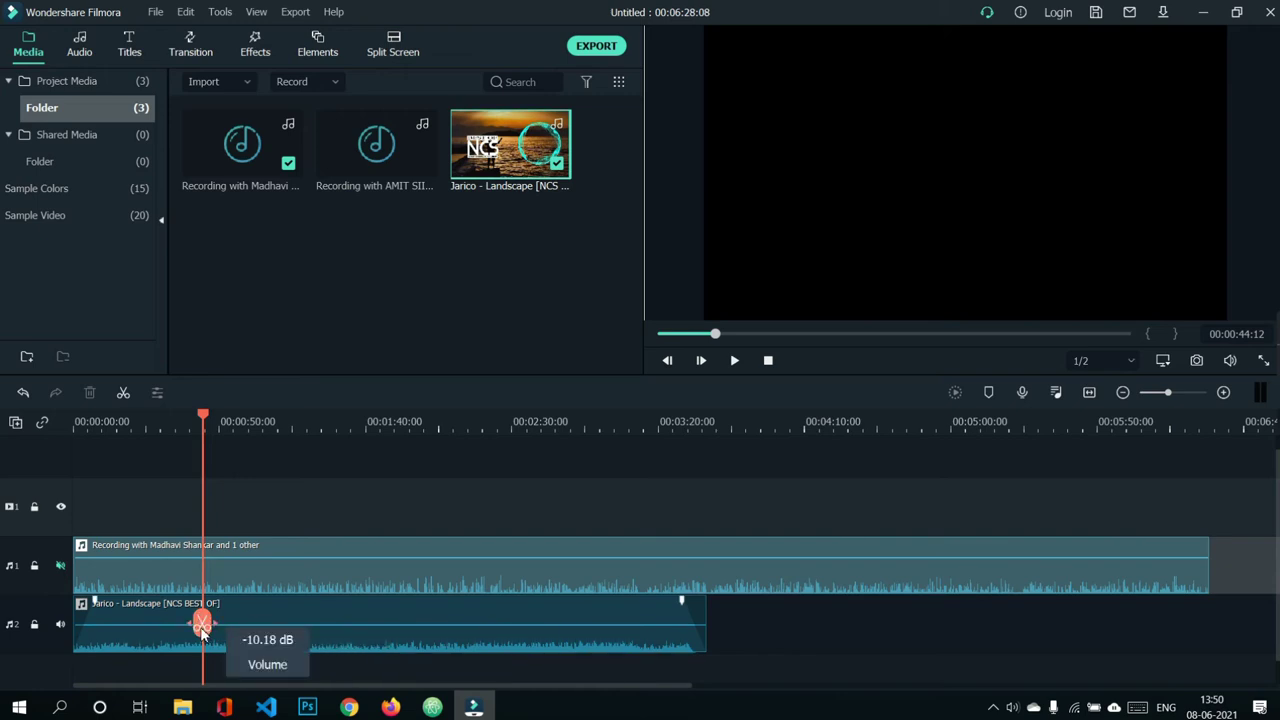
click(201, 627)
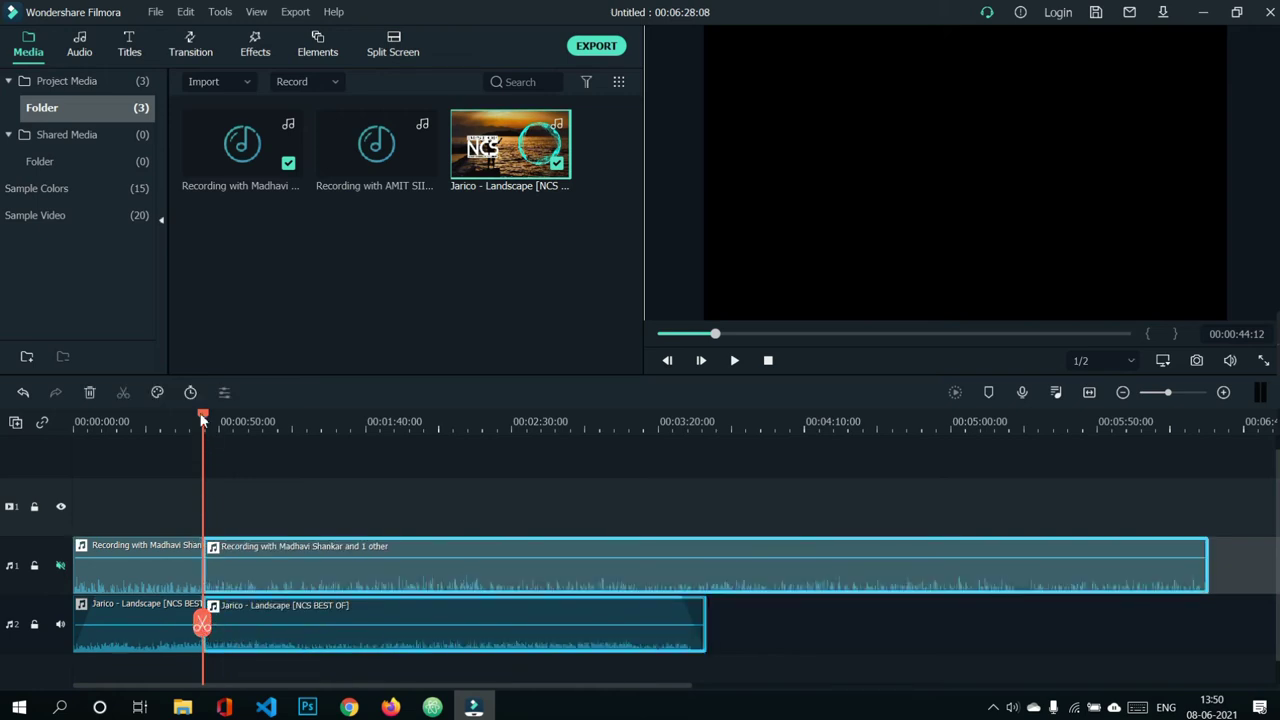
drag(204, 420, 276, 422)
click(305, 422)
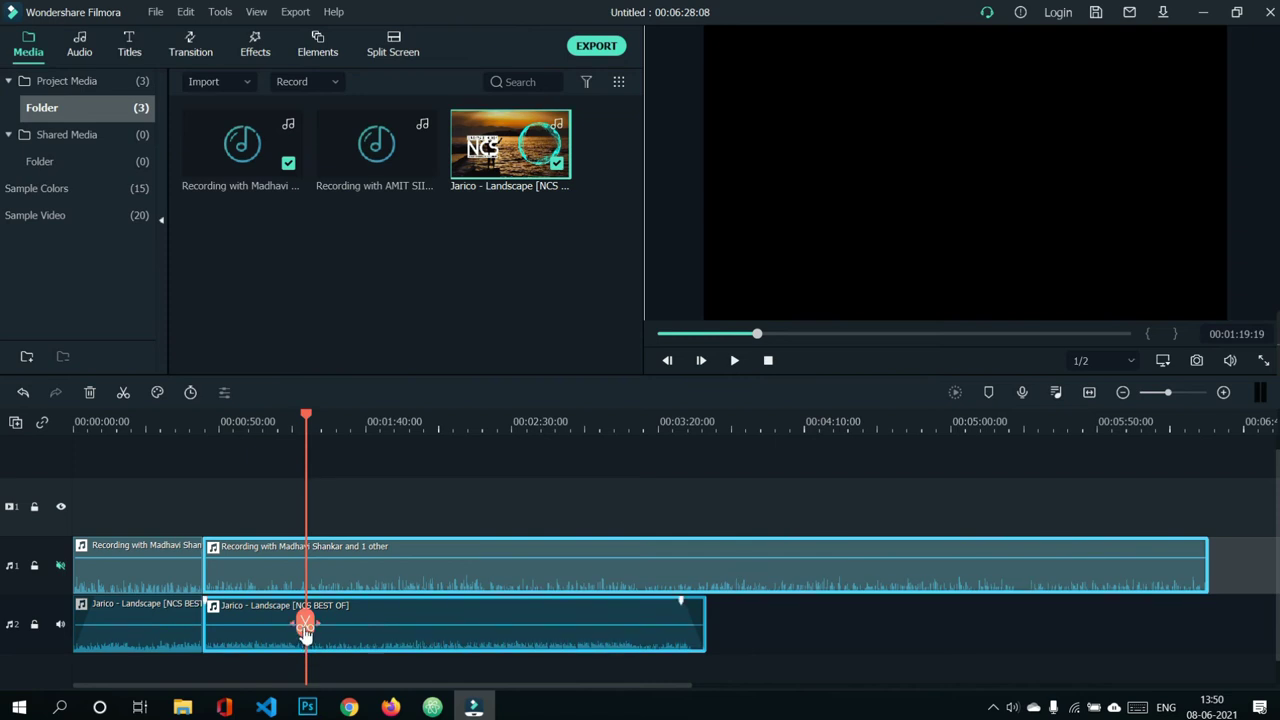
click(305, 624)
drag(234, 625, 240, 637)
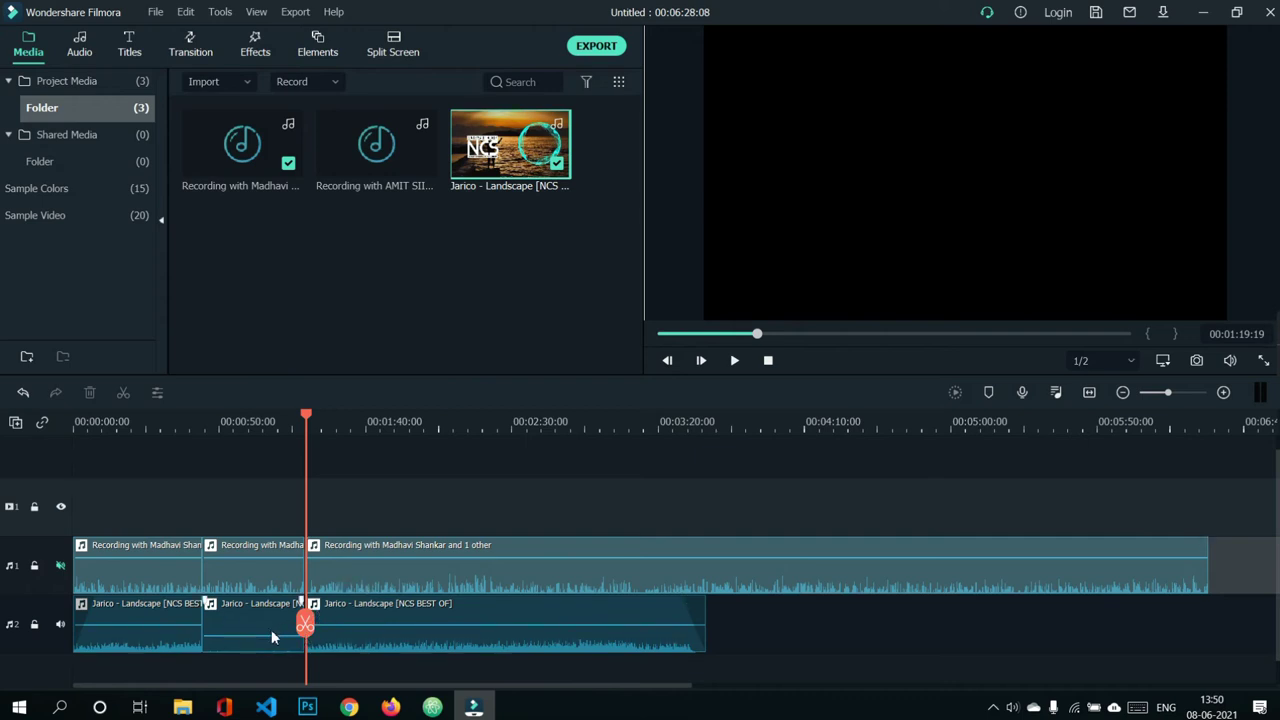
Open the last music segment's audio settings and add a volume keyframe at 00:01:39:12.
click(364, 428)
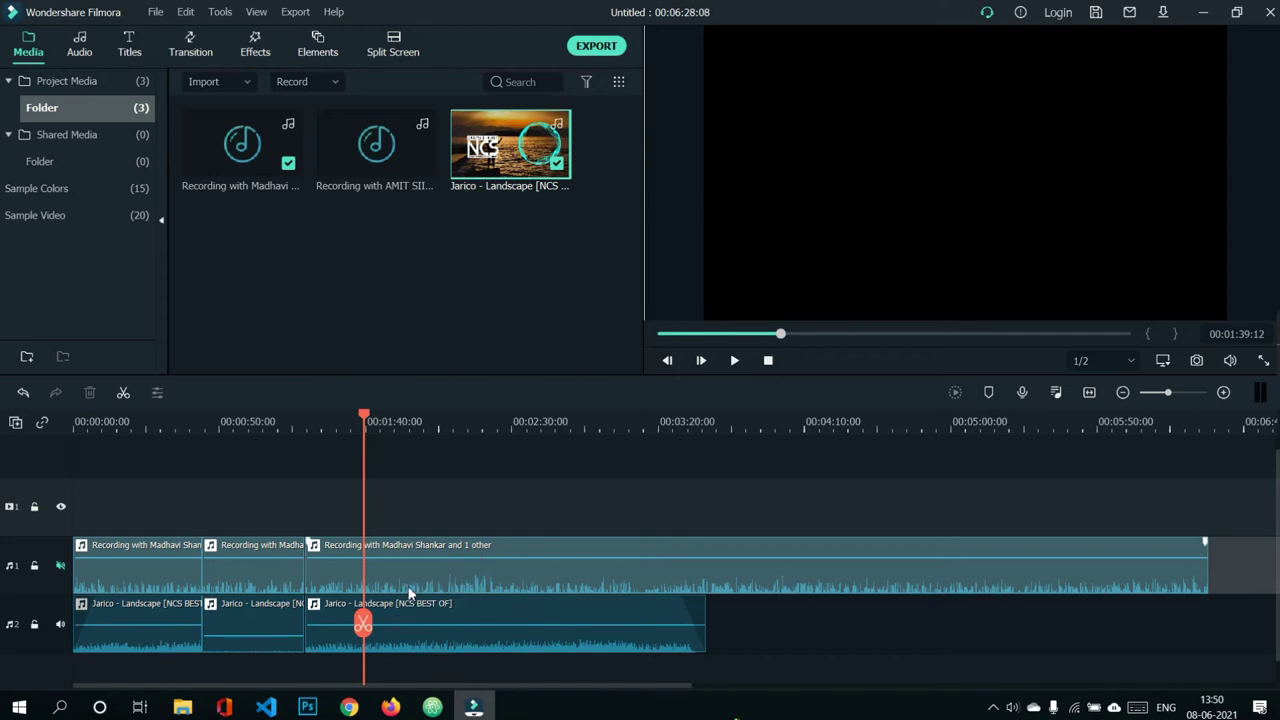
click(440, 614)
right_click(441, 616)
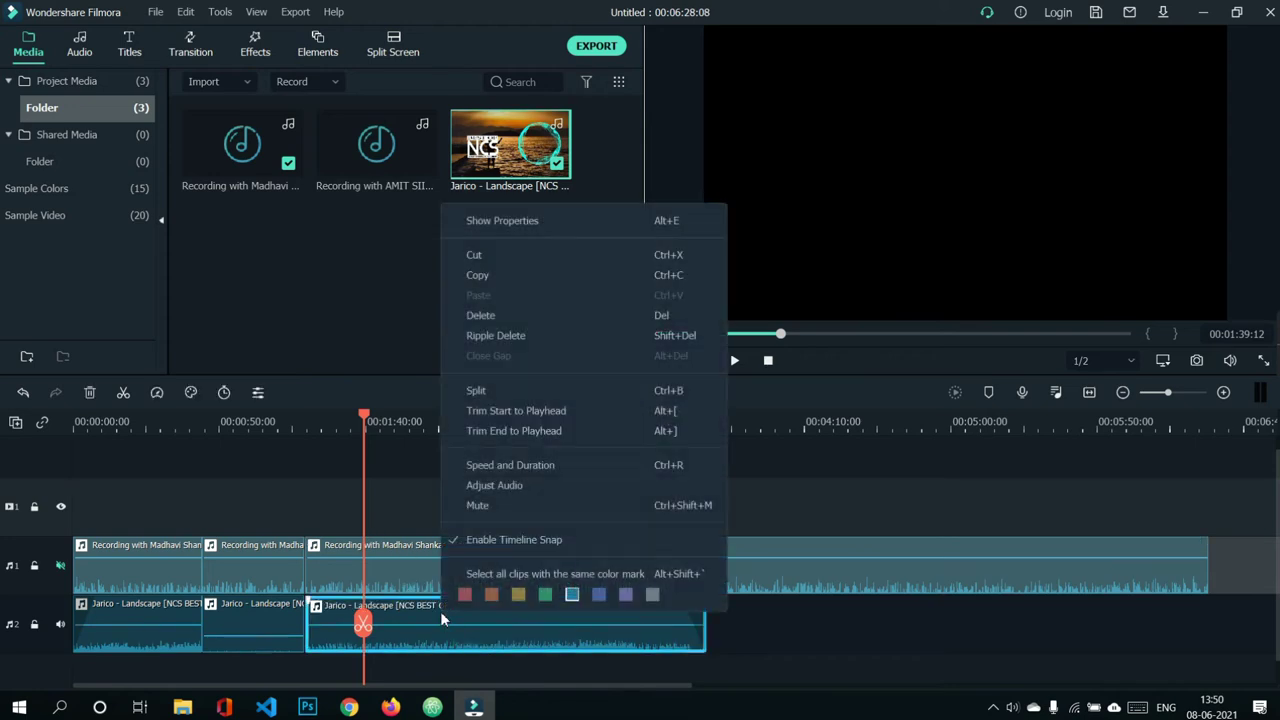
click(480, 486)
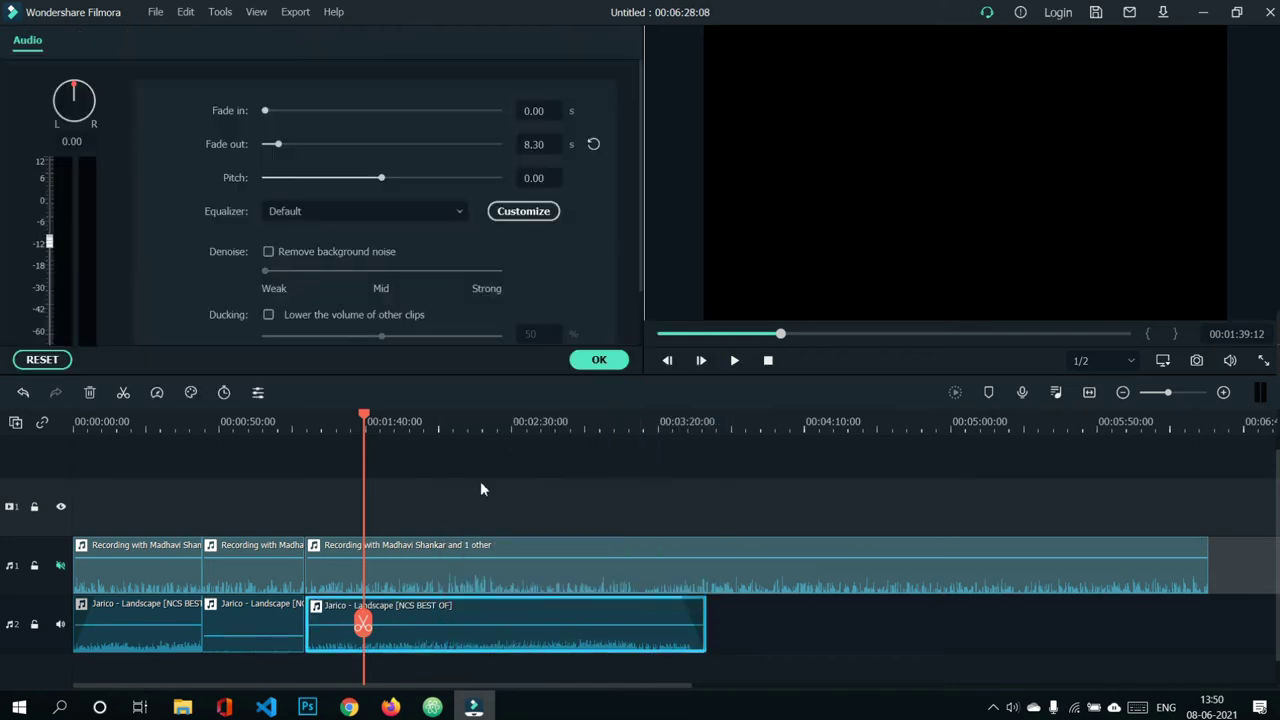
scroll(104, 250, down, 1)
scroll(104, 250, up, 1)
scroll(104, 248, down, 1)
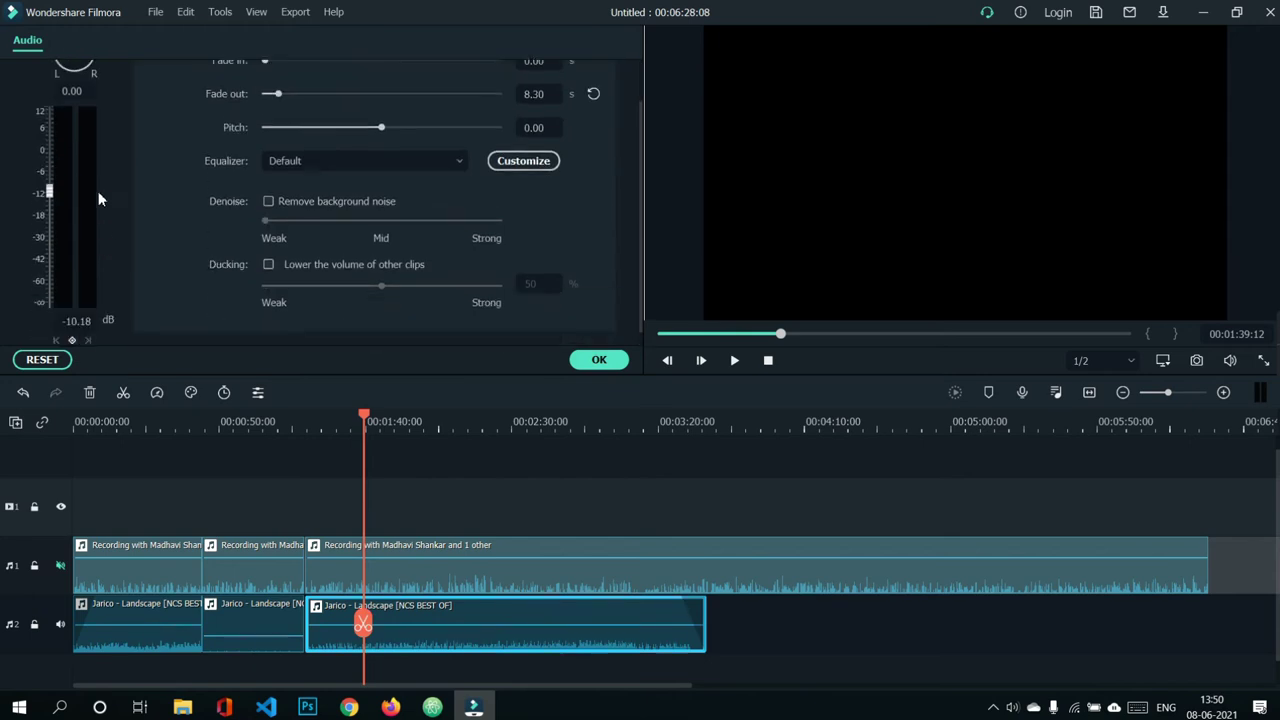
scroll(137, 270, down, 1)
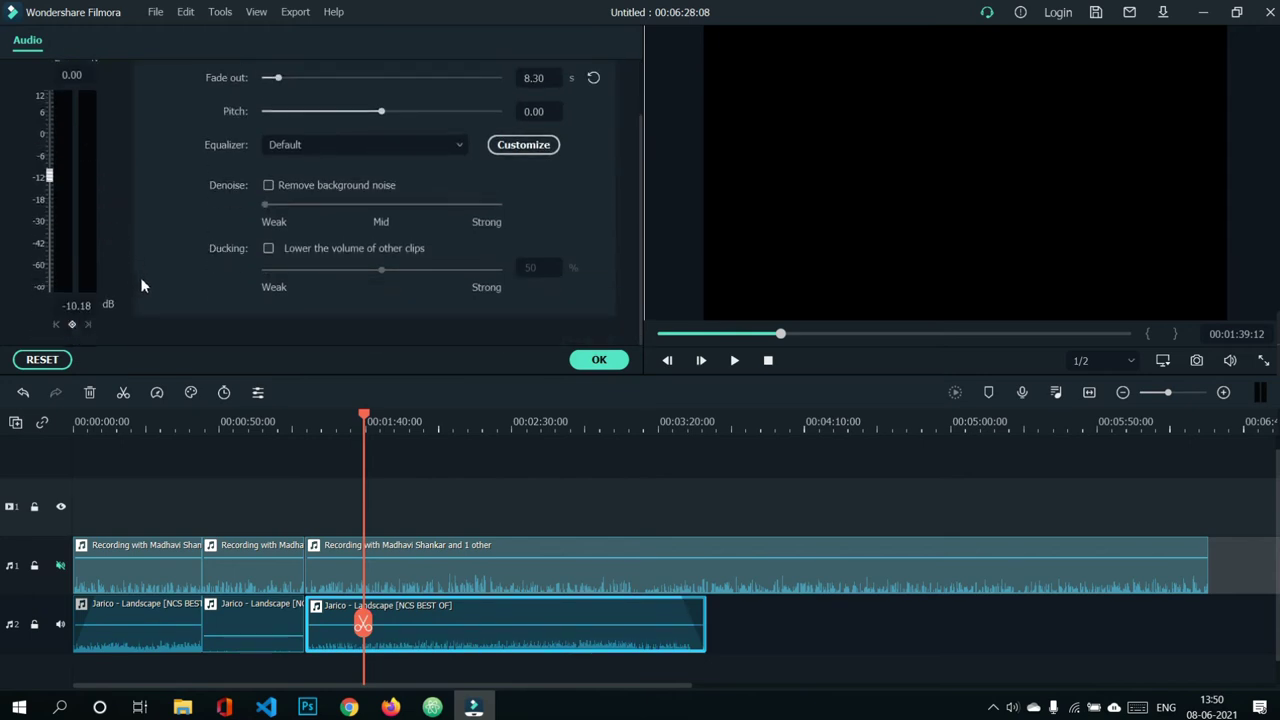
click(71, 324)
Add further volume keyframes to the last music segment at 00:01:56:09, 00:03:04:15 and 00:03:19:11.
drag(367, 419, 414, 428)
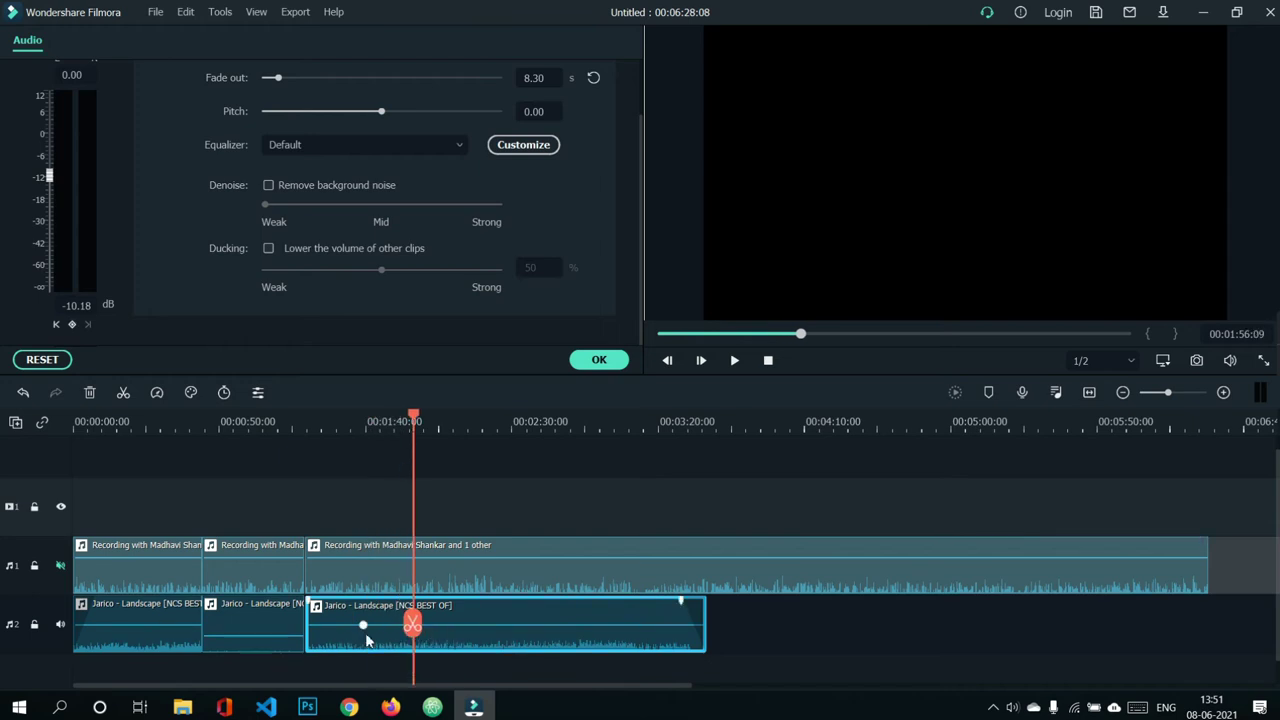
click(71, 324)
click(441, 424)
drag(480, 443, 615, 465)
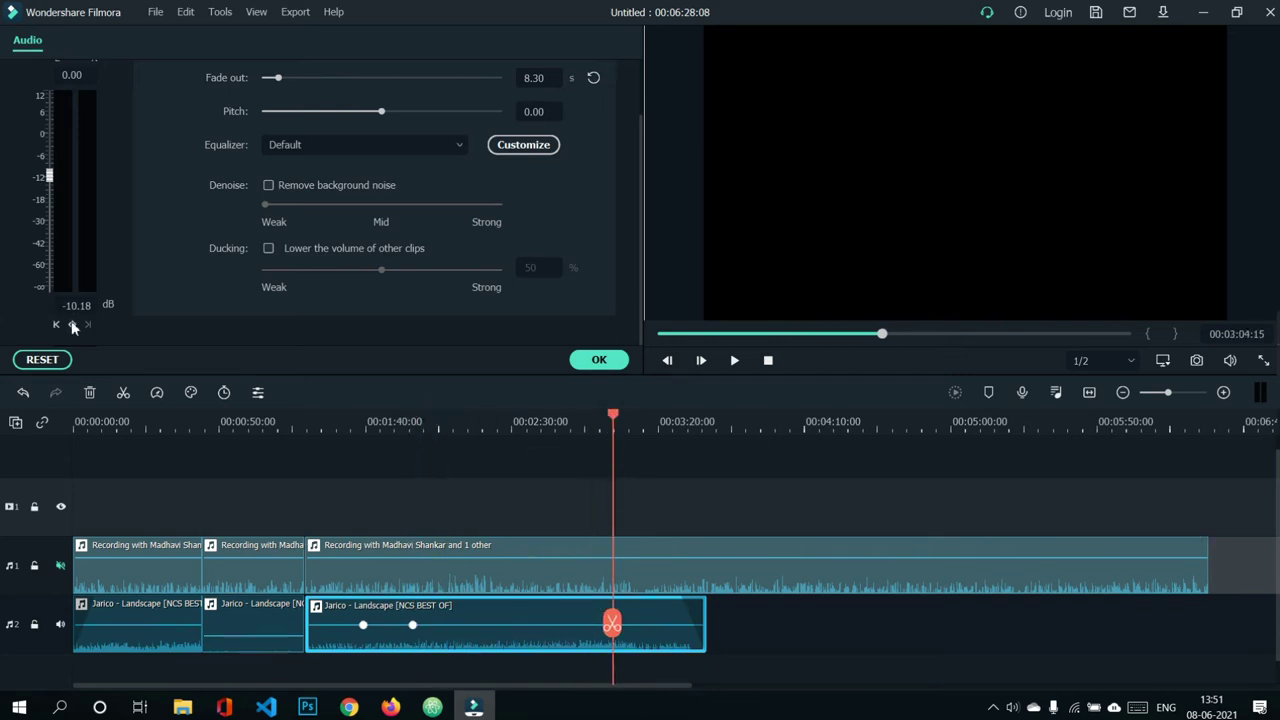
click(630, 424)
click(656, 424)
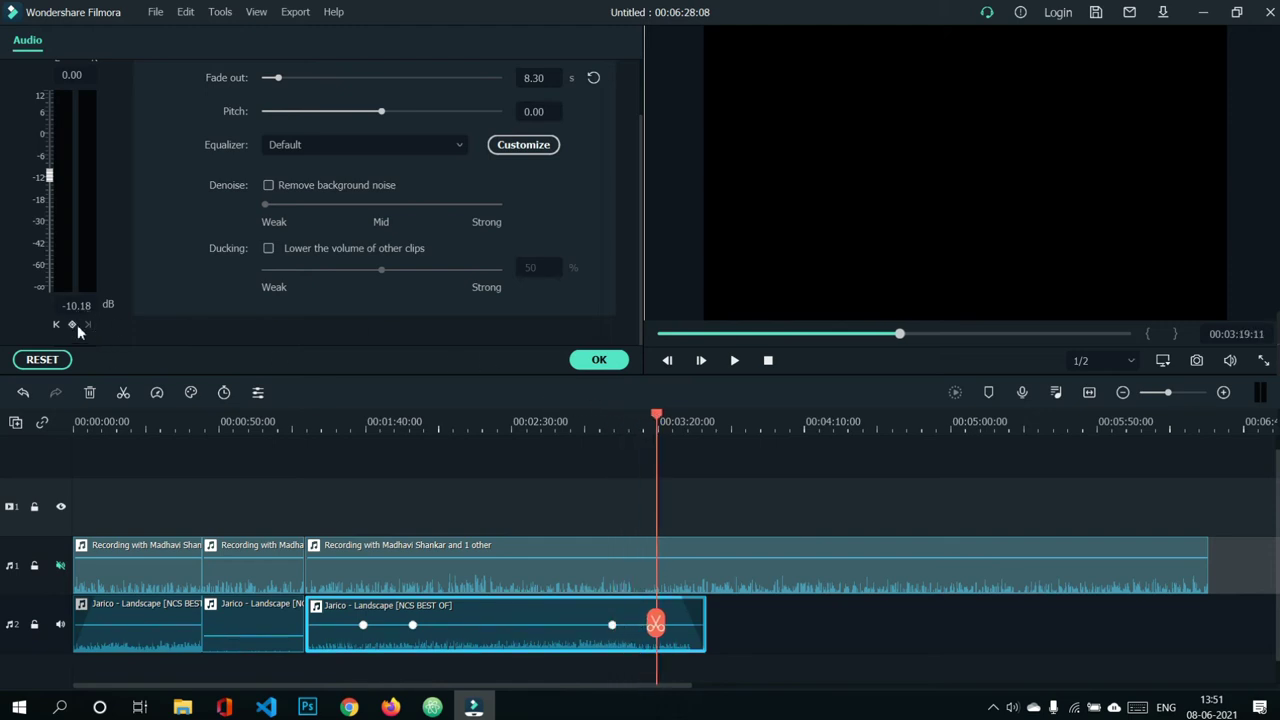
Lower the music volume line between the two inner keyframes so it ramps down and back up.
drag(646, 423, 366, 476)
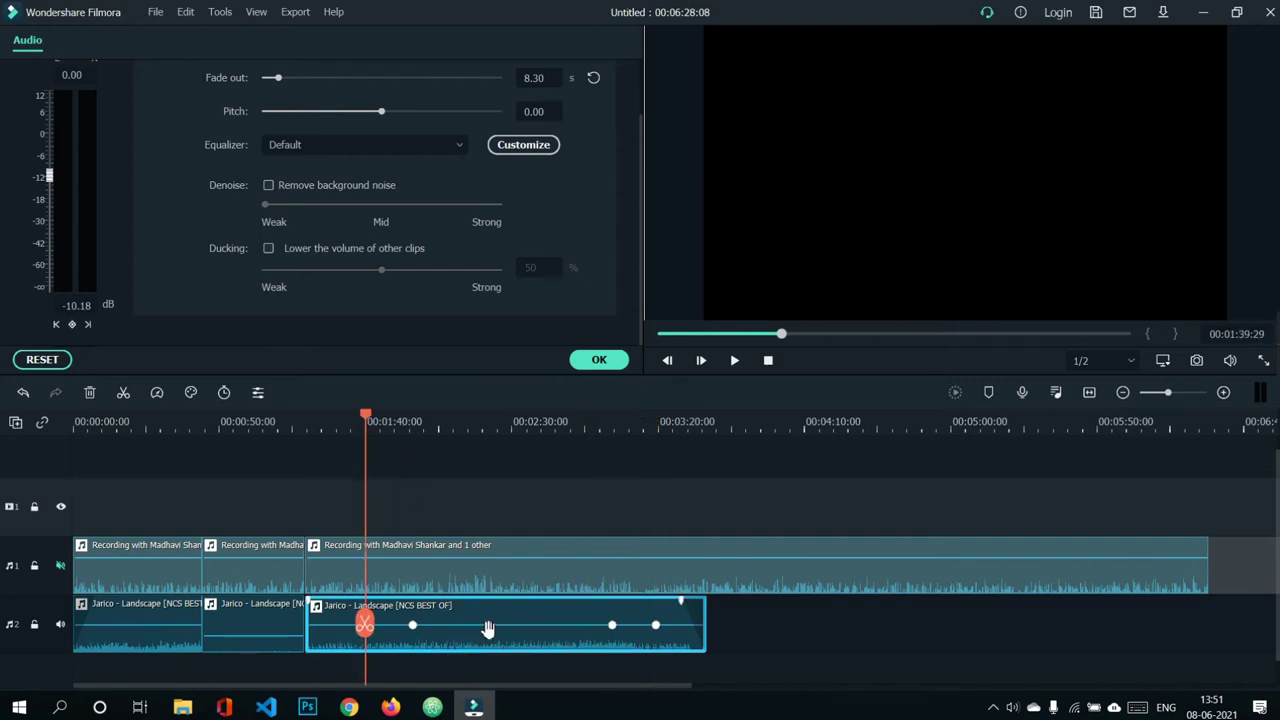
drag(488, 631, 489, 635)
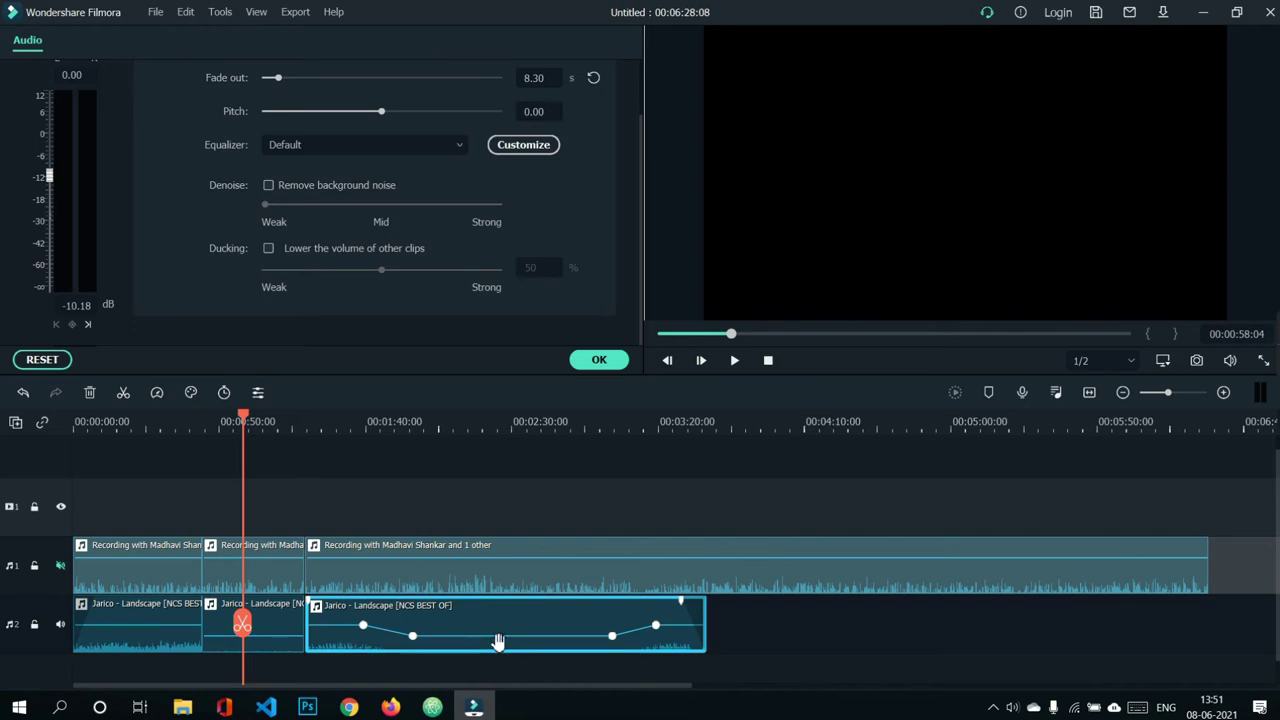
Select the track 1 recording and lower its volume to about -6 dB.
mouse_move(1274, 345)
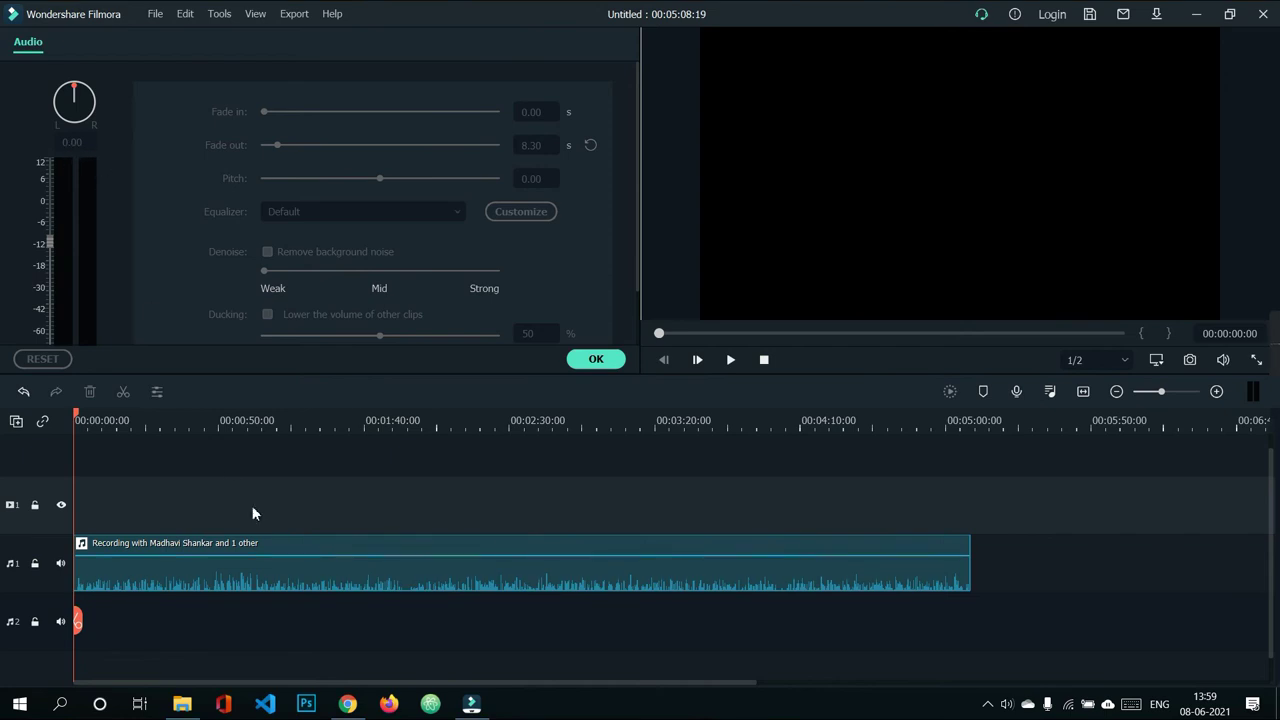
click(268, 571)
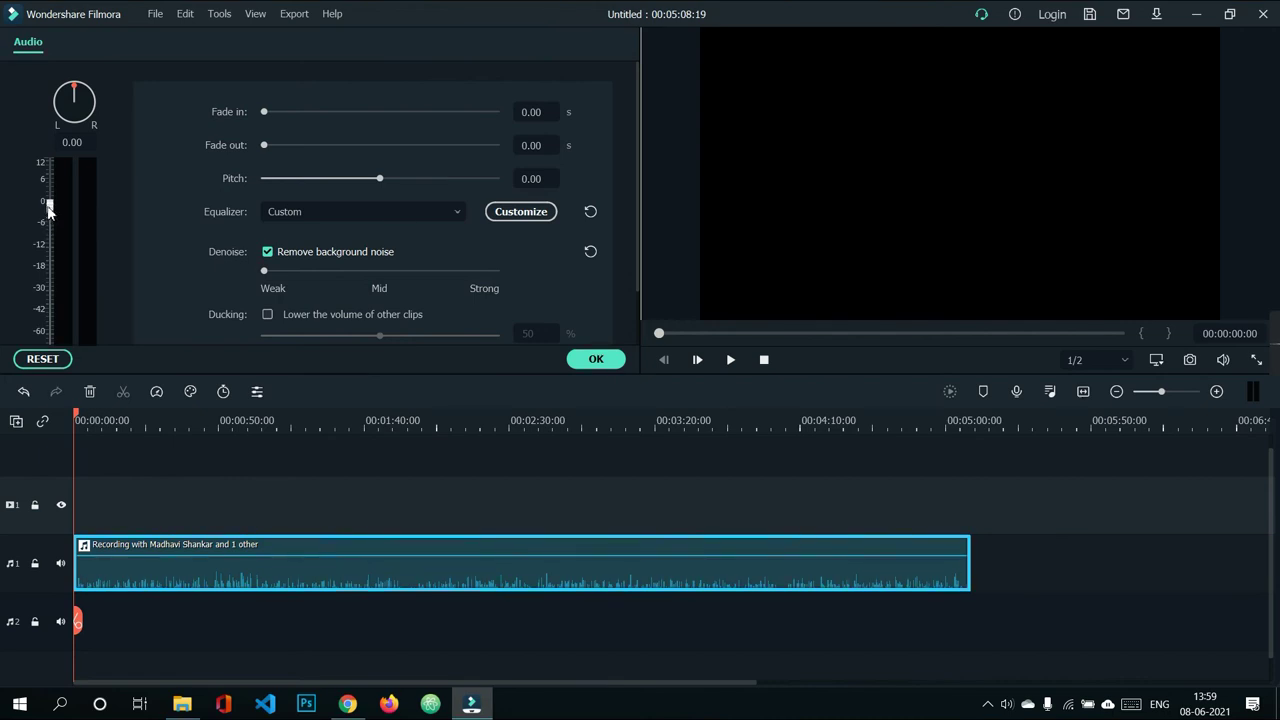
mouse_move(48, 210)
mouse_down()
mouse_move(47, 245)
mouse_move(45, 215)
mouse_up()
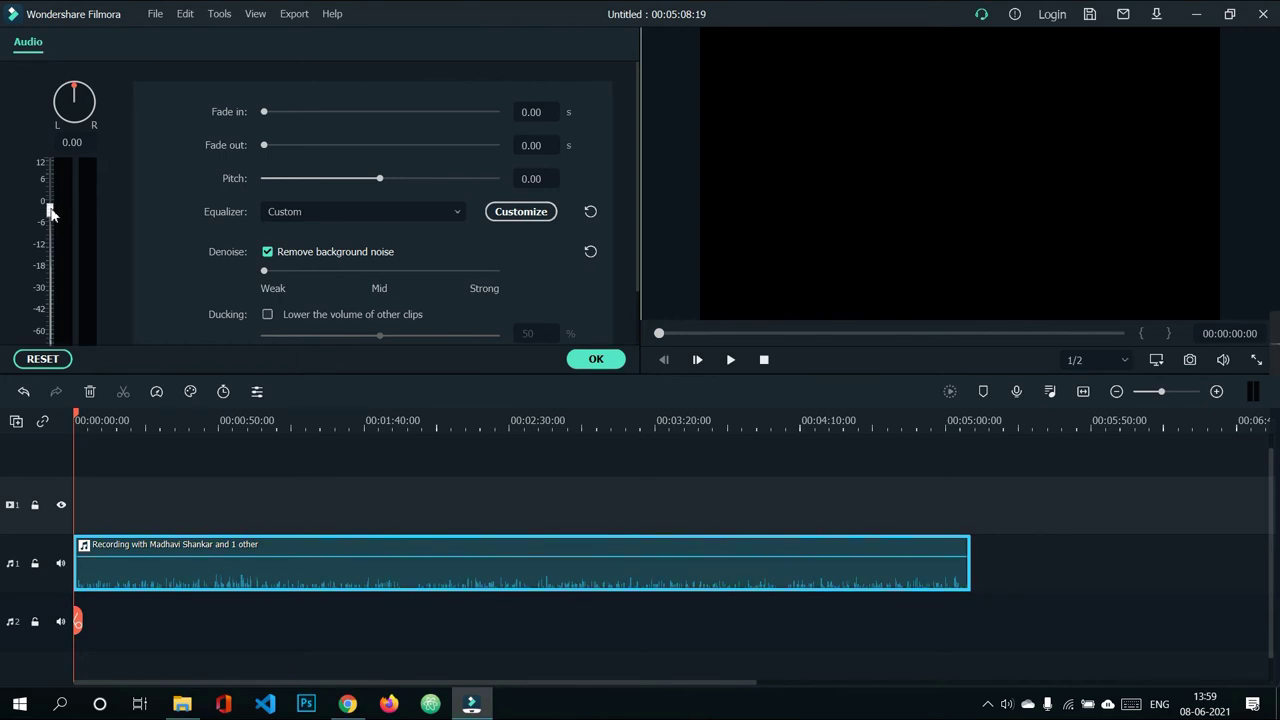
mouse_move(50, 212)
mouse_down()
mouse_move(48, 276)
mouse_move(50, 182)
mouse_move(49, 222)
mouse_up()
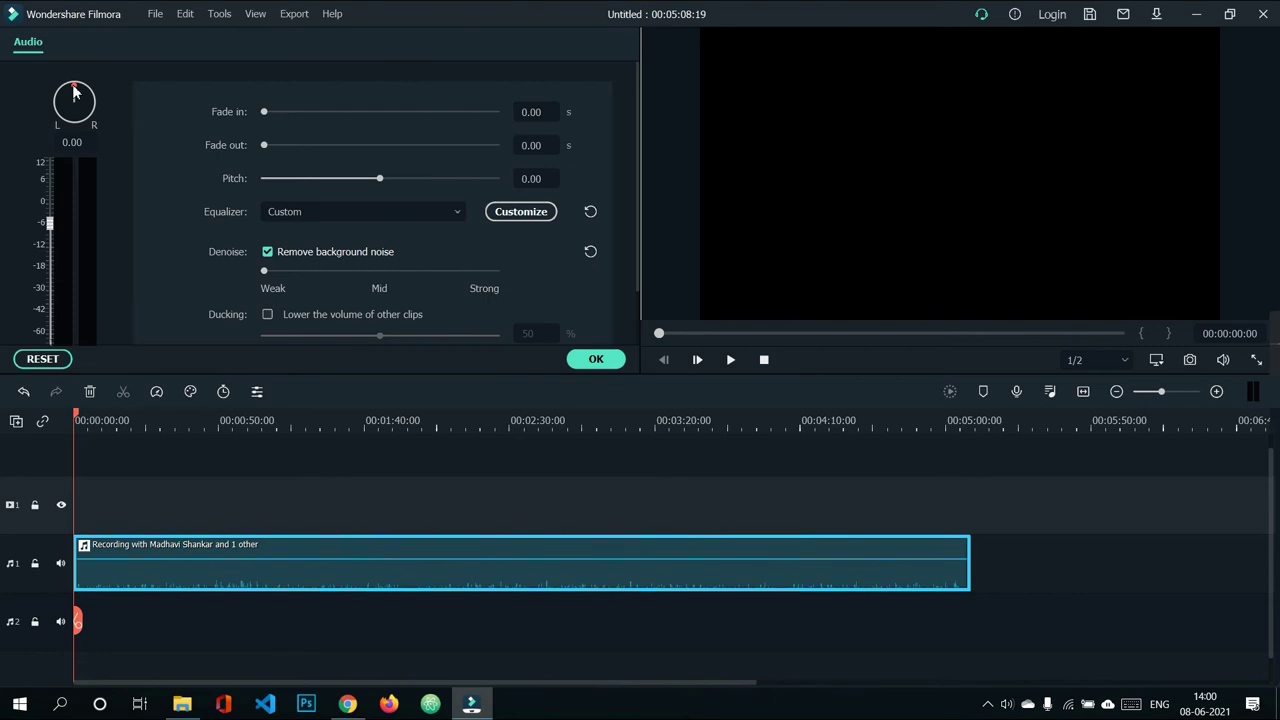
Pan the recording to 43.00 on the right, play it briefly, pan it fully right and close the audio settings.
drag(73, 92, 102, 91)
key(space)
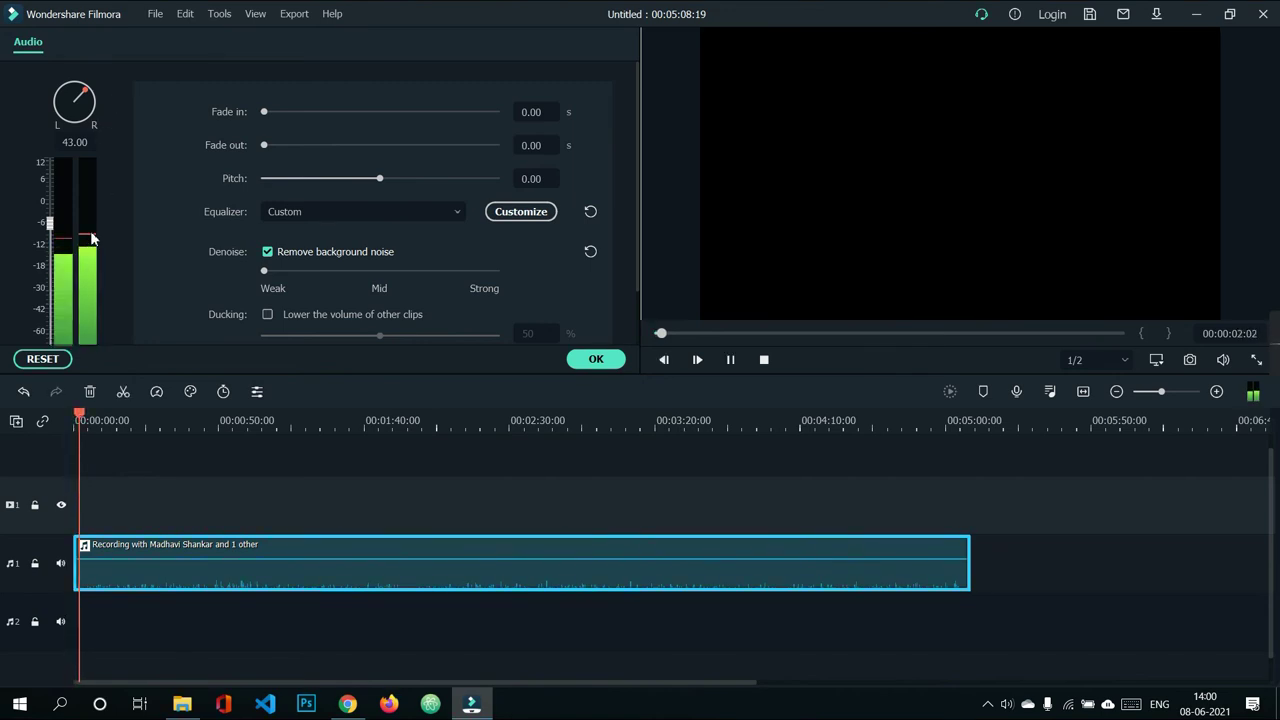
key(space)
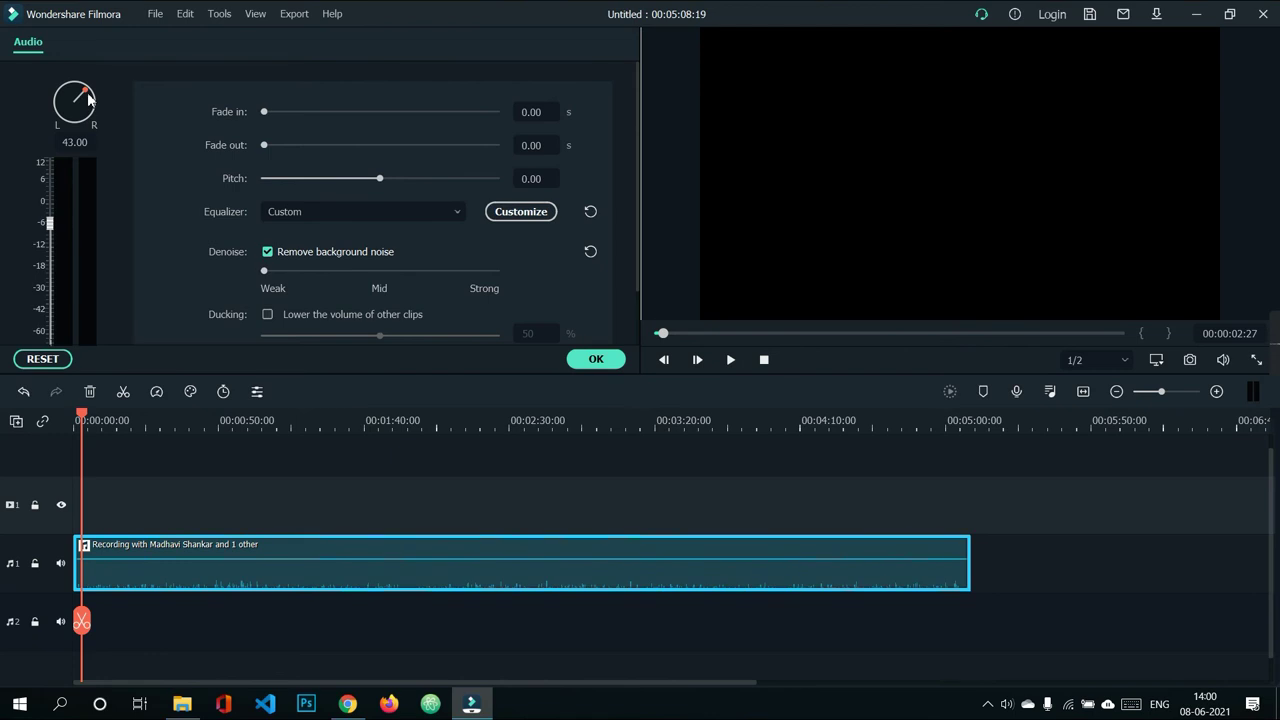
drag(88, 94, 111, 265)
click(596, 358)
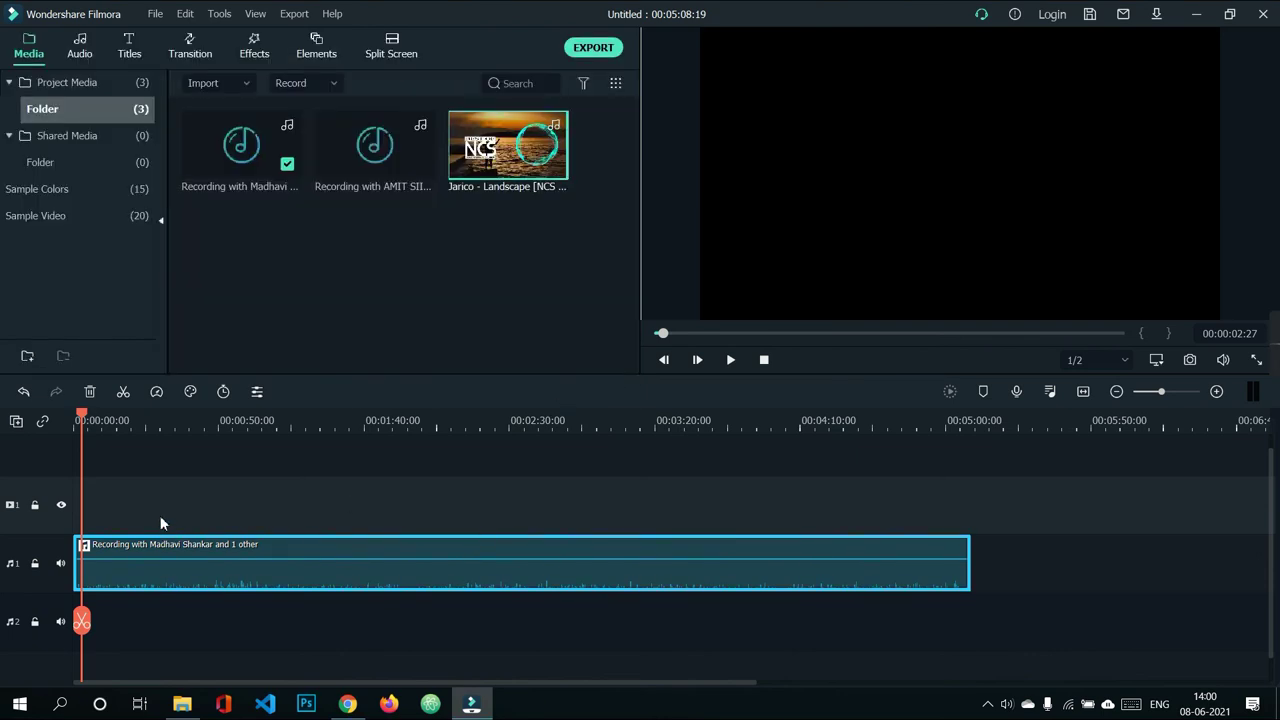
Show the audio level meter, play the panned recording to check its channels, and undo the last pan adjustment.
click(1253, 391)
key(space)
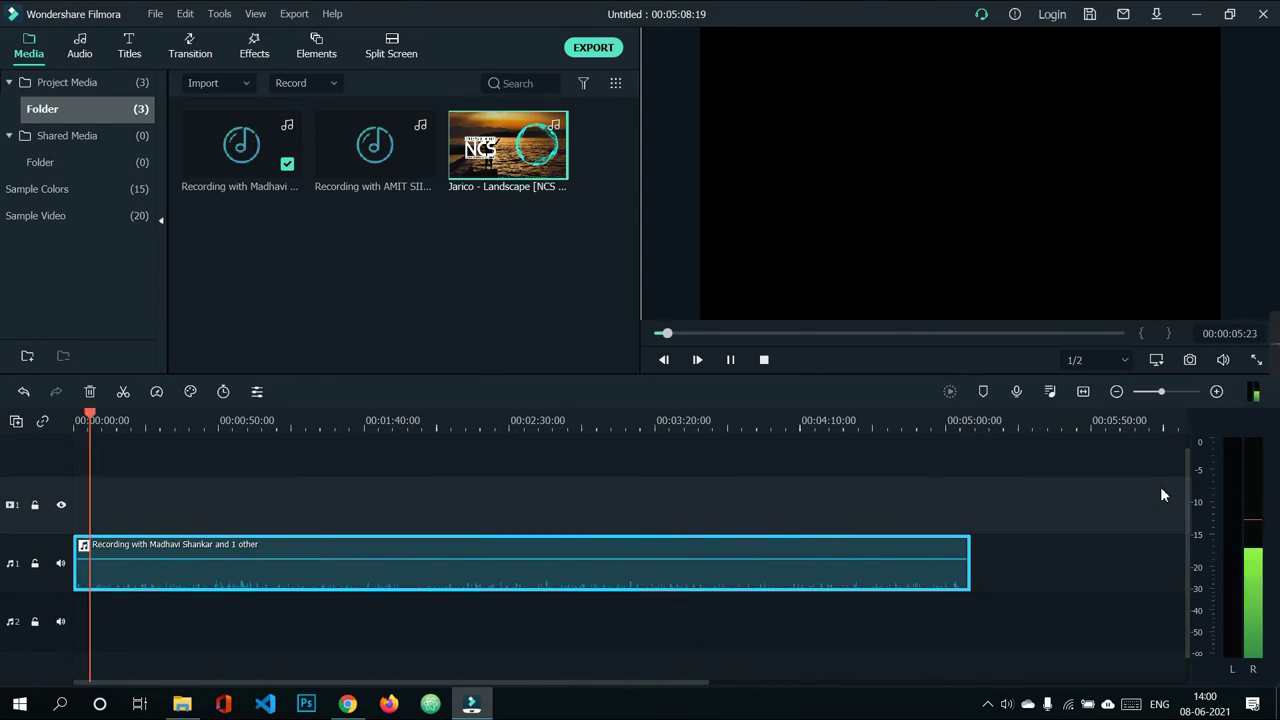
key(space)
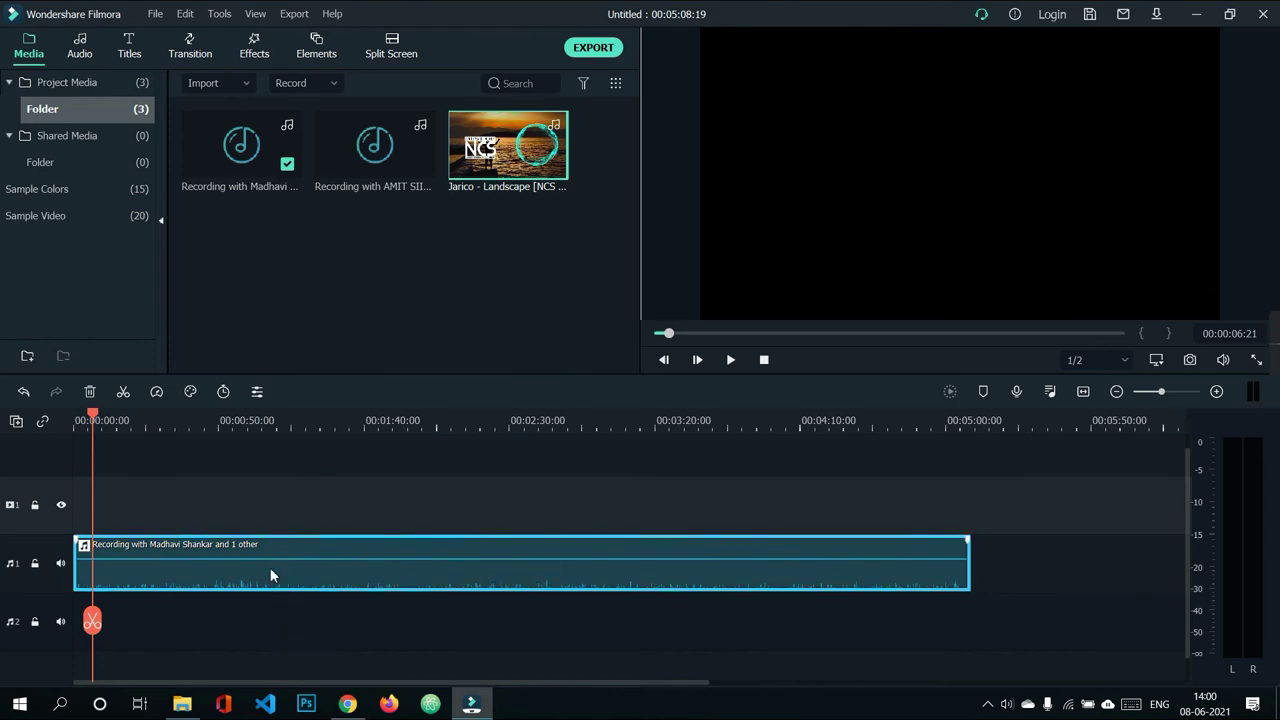
key(ctrl+z)
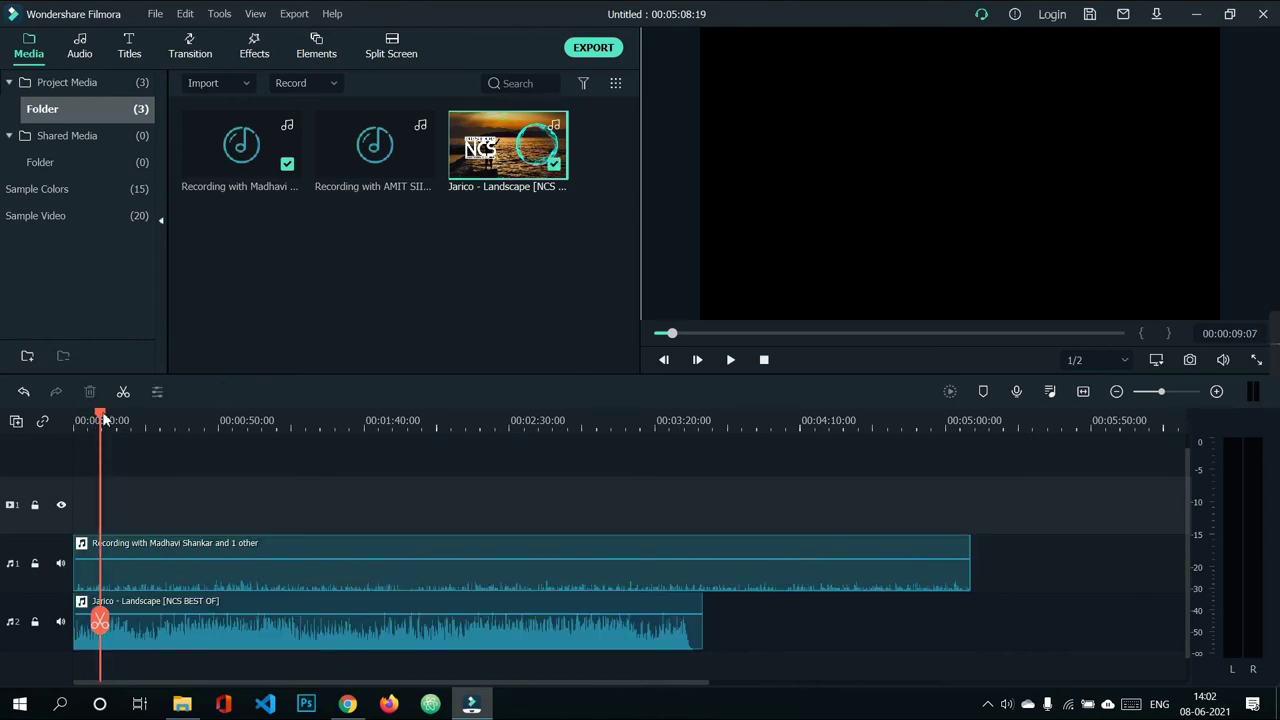
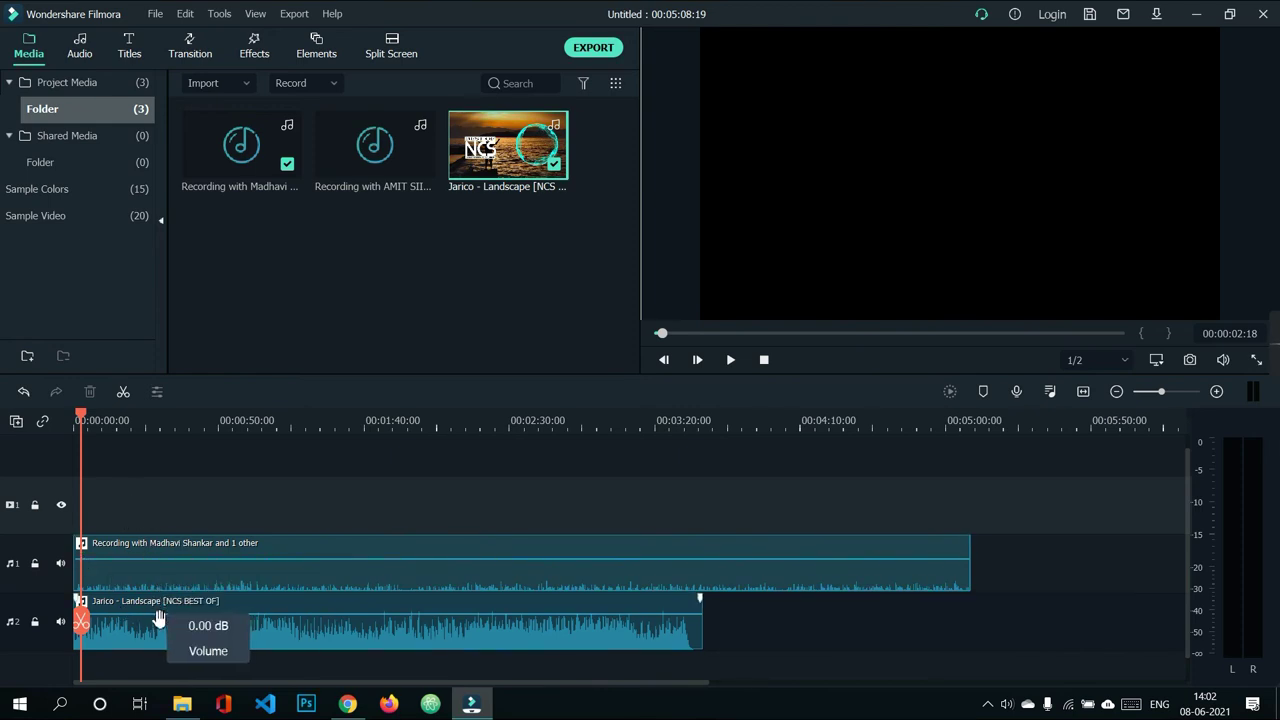
Lower the volume of the music clip on track 2 to about -9 dB.
mouse_move(163, 617)
mouse_down()
mouse_move(166, 641)
mouse_move(166, 626)
mouse_up()
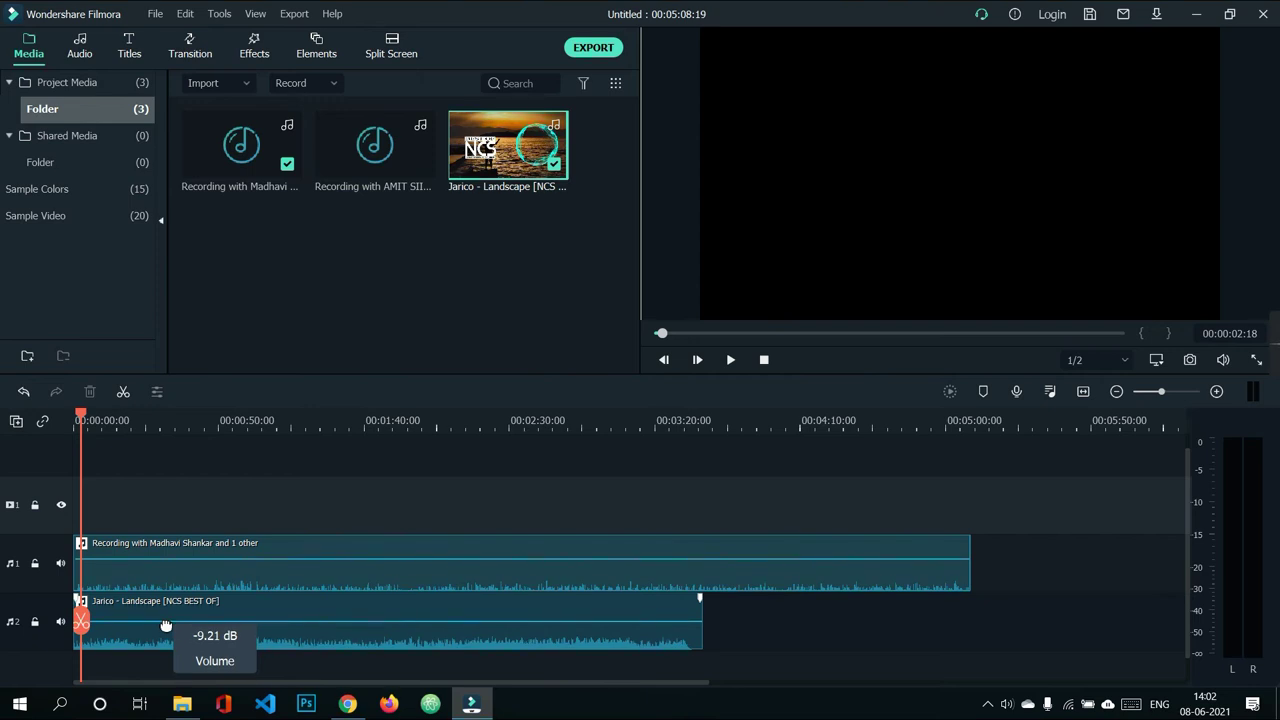
drag(166, 626, 166, 626)
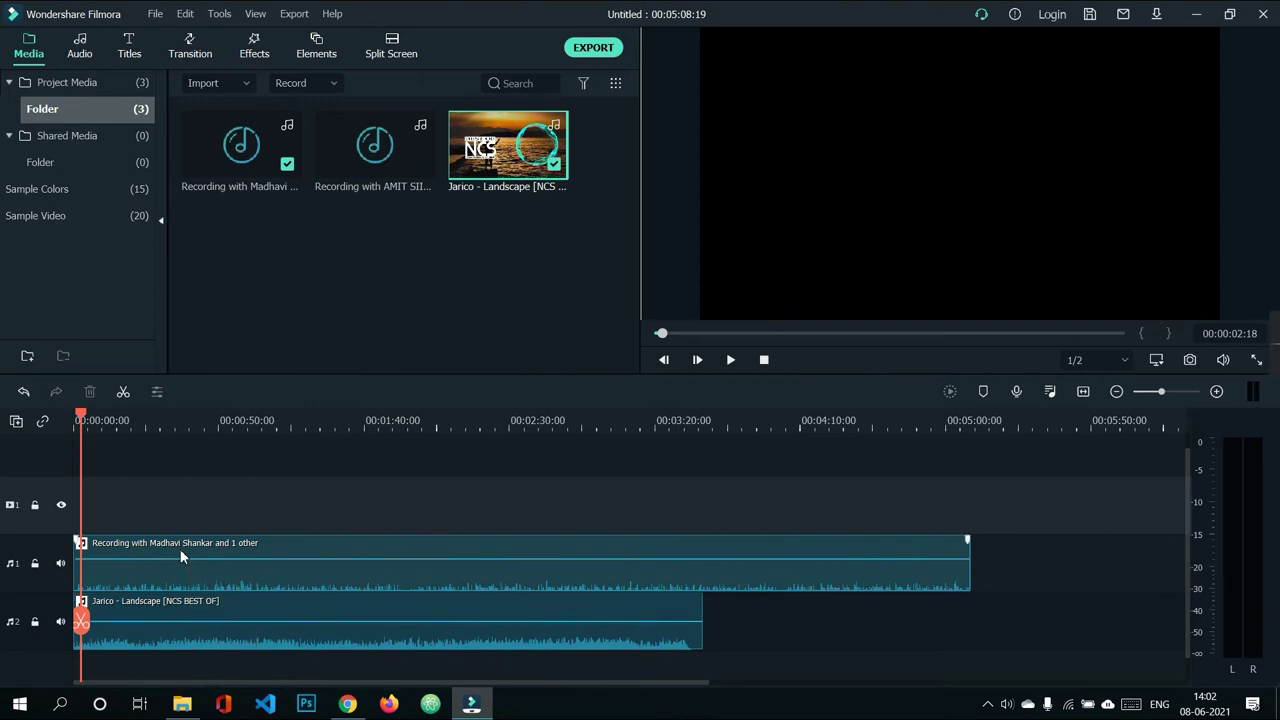
Turn on ducking for the track 1 recording, set it to lower the volume of other clips by 73%, and confirm.
click(180, 549)
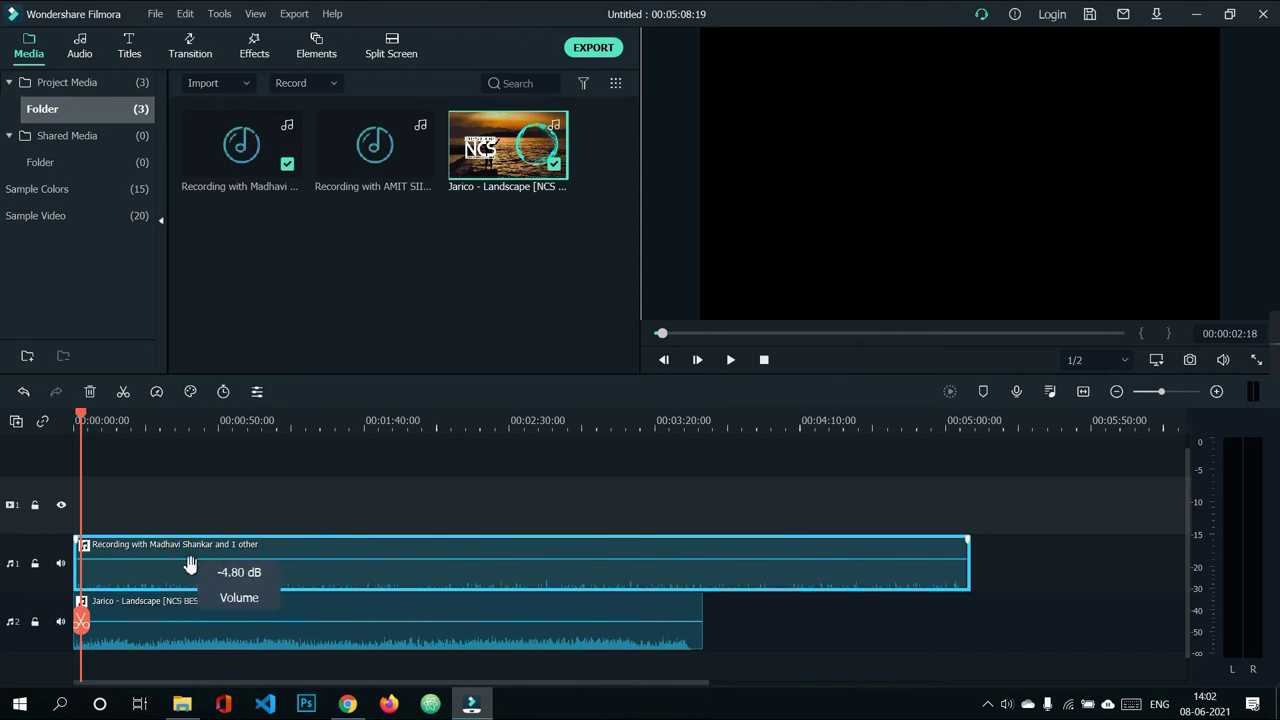
right_click(201, 566)
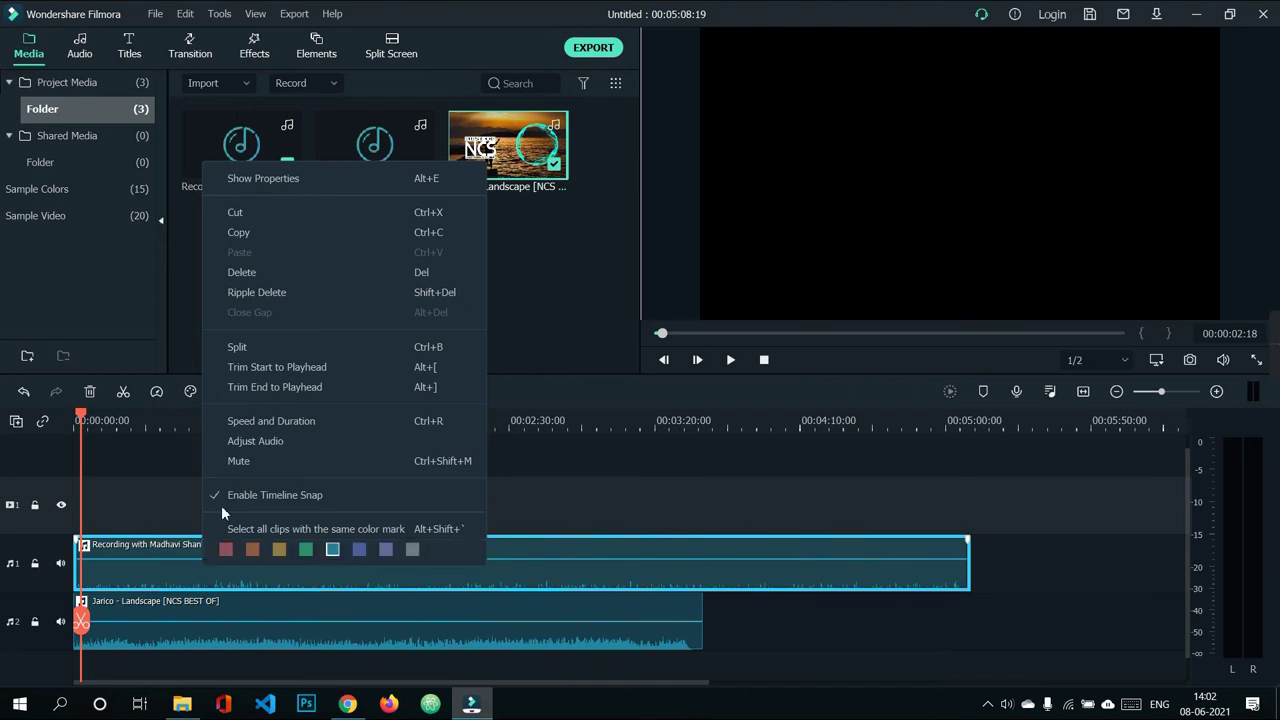
click(243, 442)
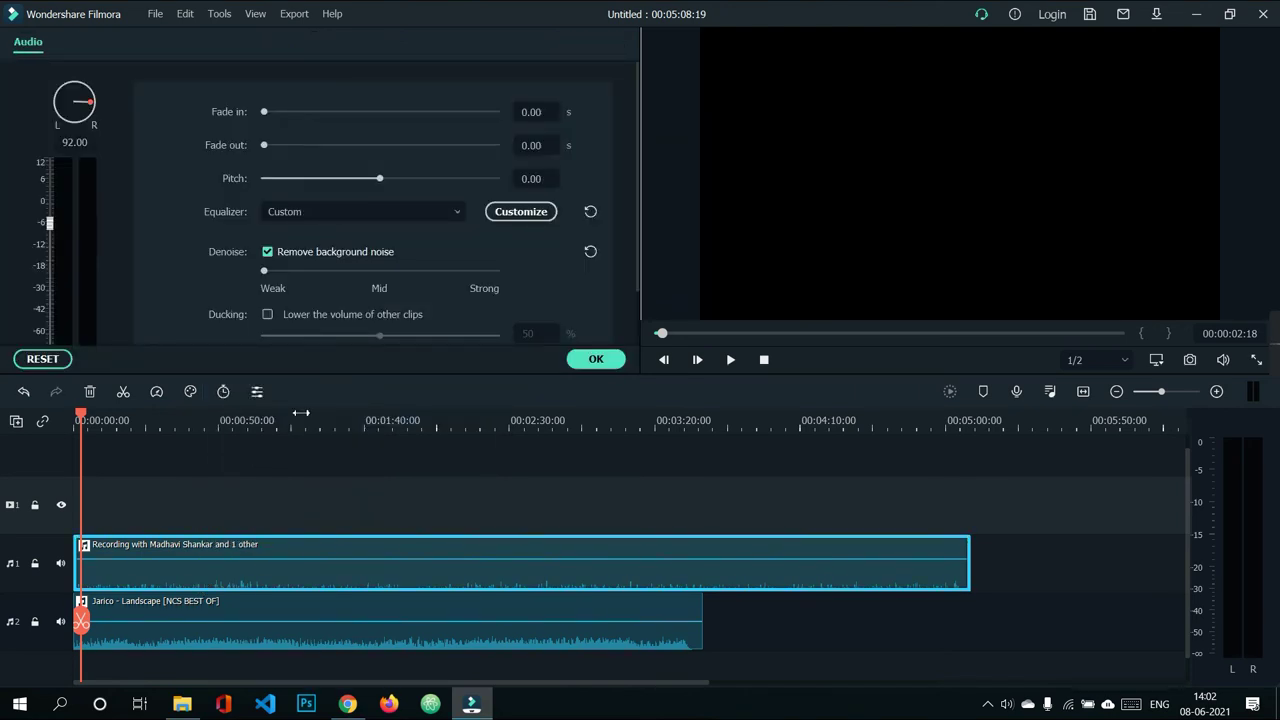
click(268, 314)
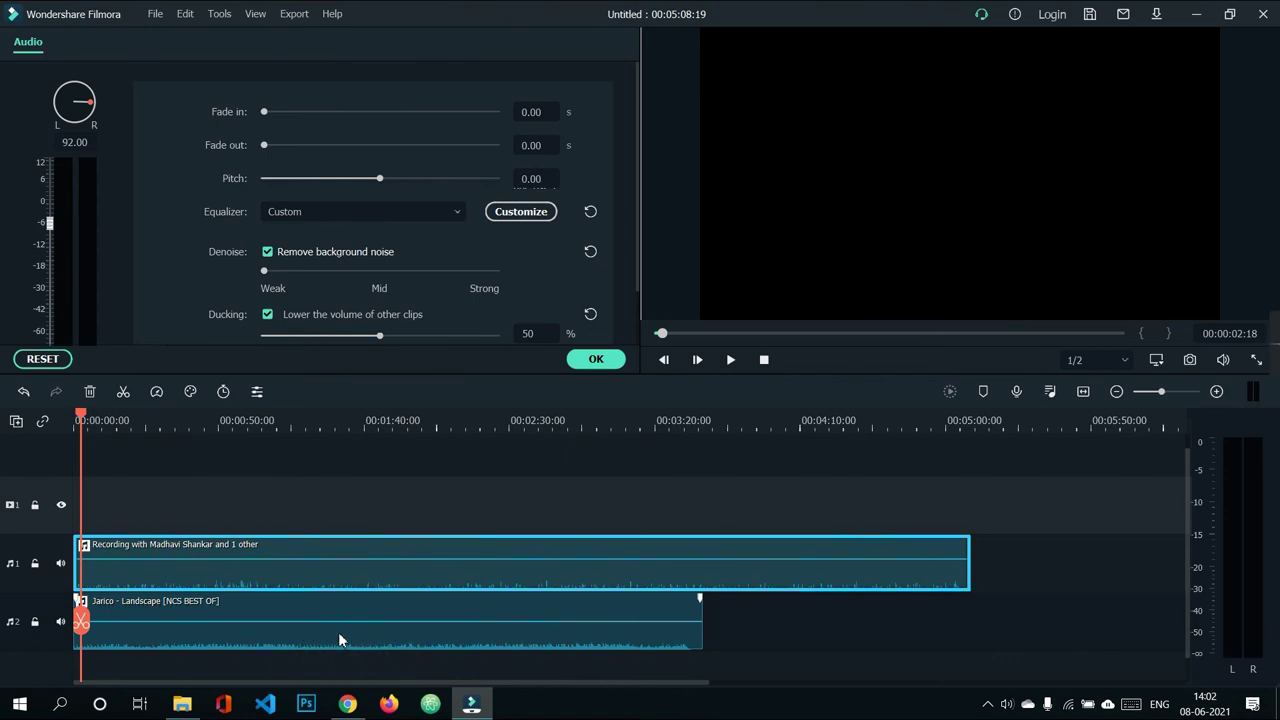
click(391, 335)
drag(394, 335, 409, 336)
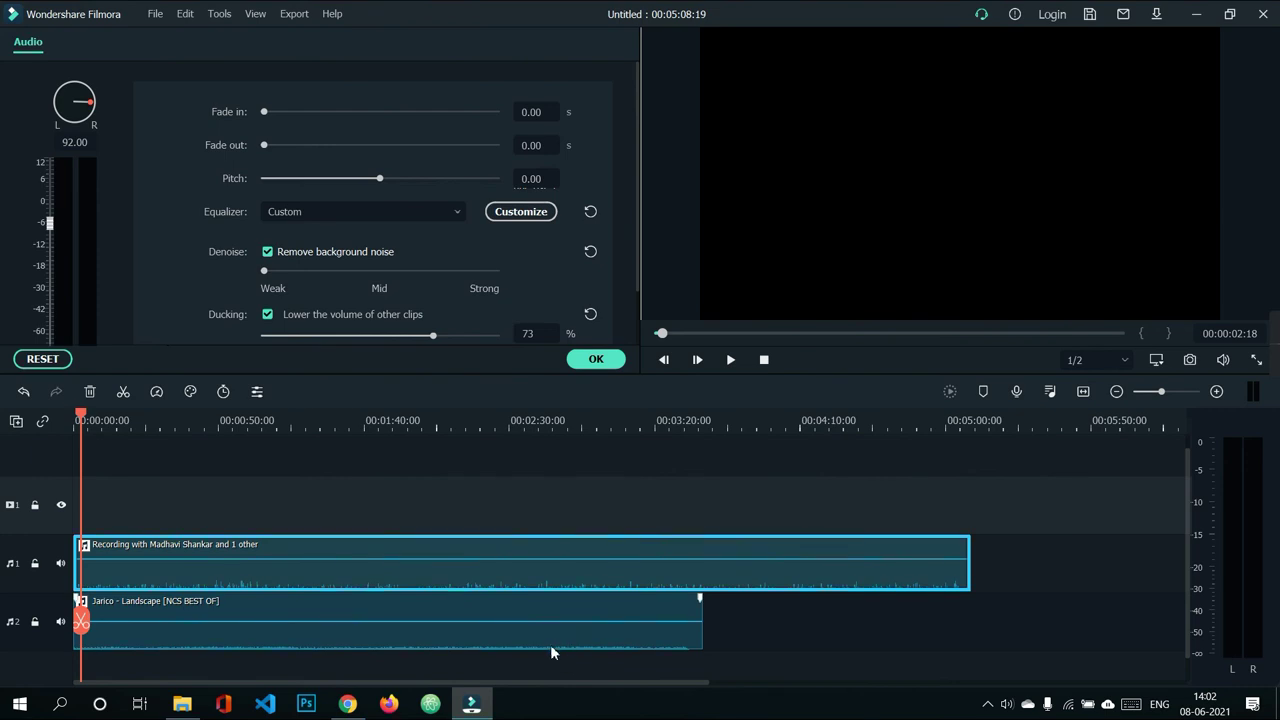
click(594, 360)
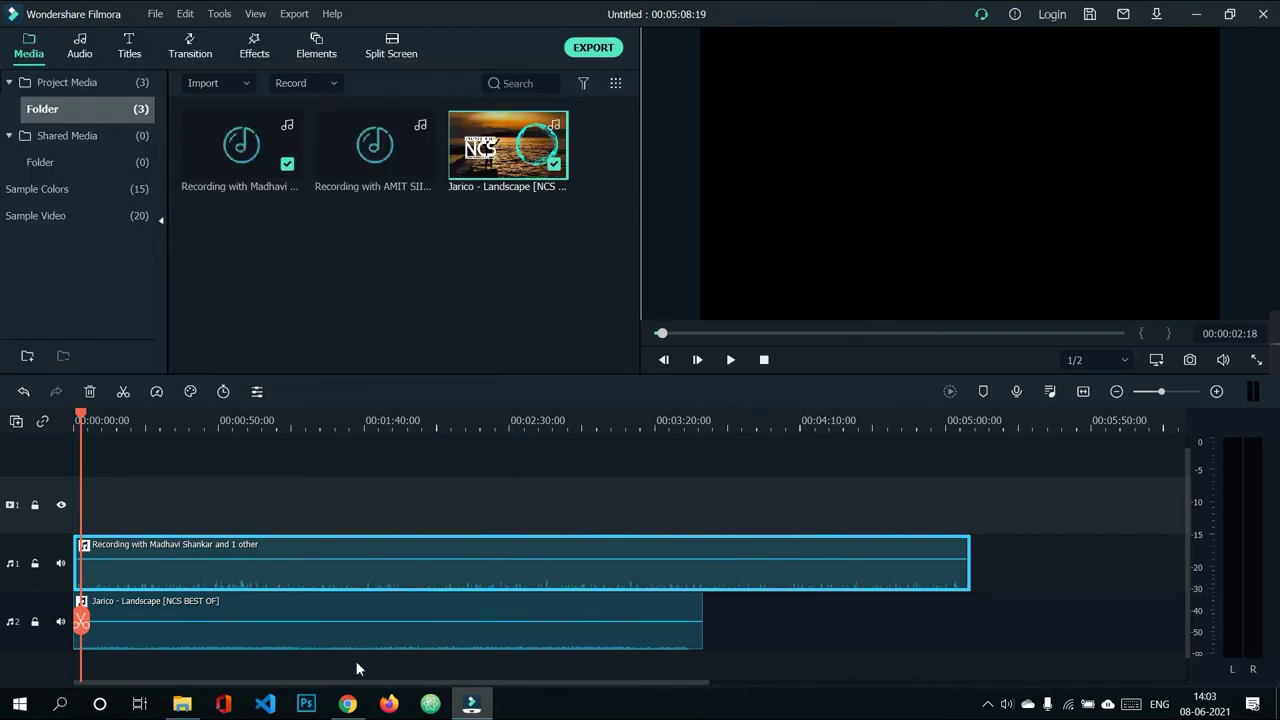
Lower the music clip's volume line to about -25 dB and deselect the clips.
drag(214, 621, 210, 636)
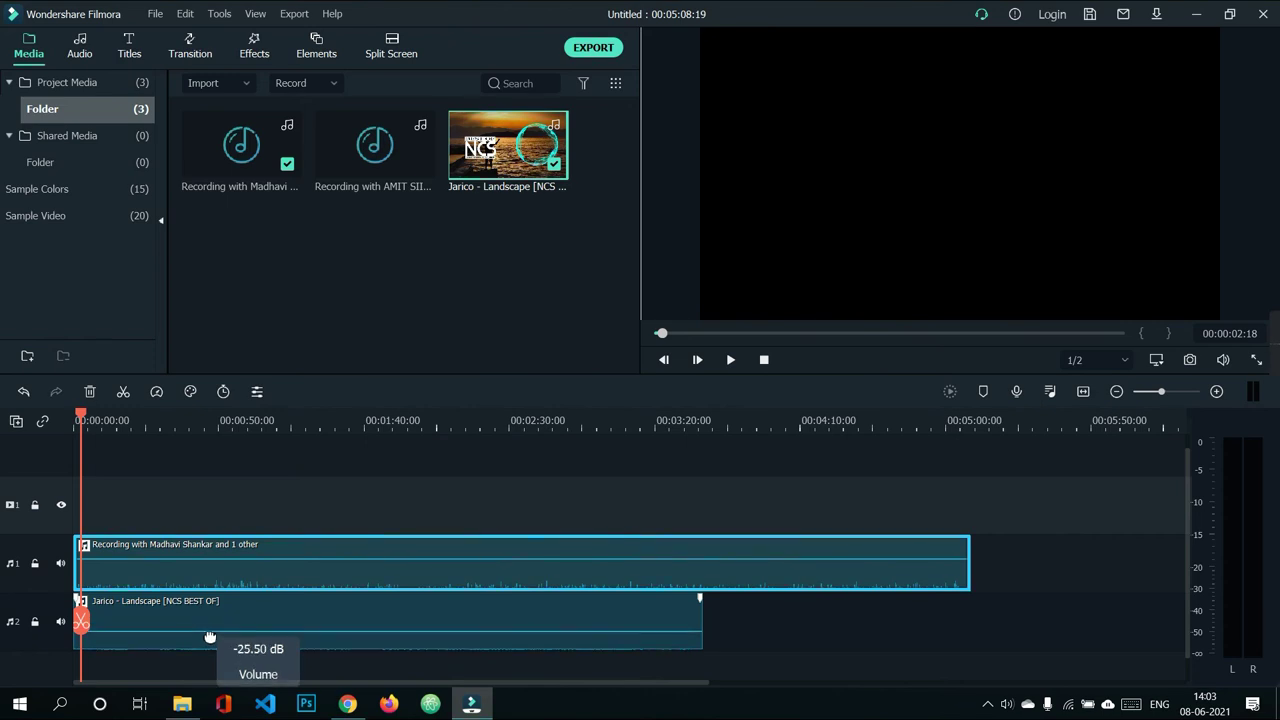
drag(210, 636, 212, 632)
click(250, 519)
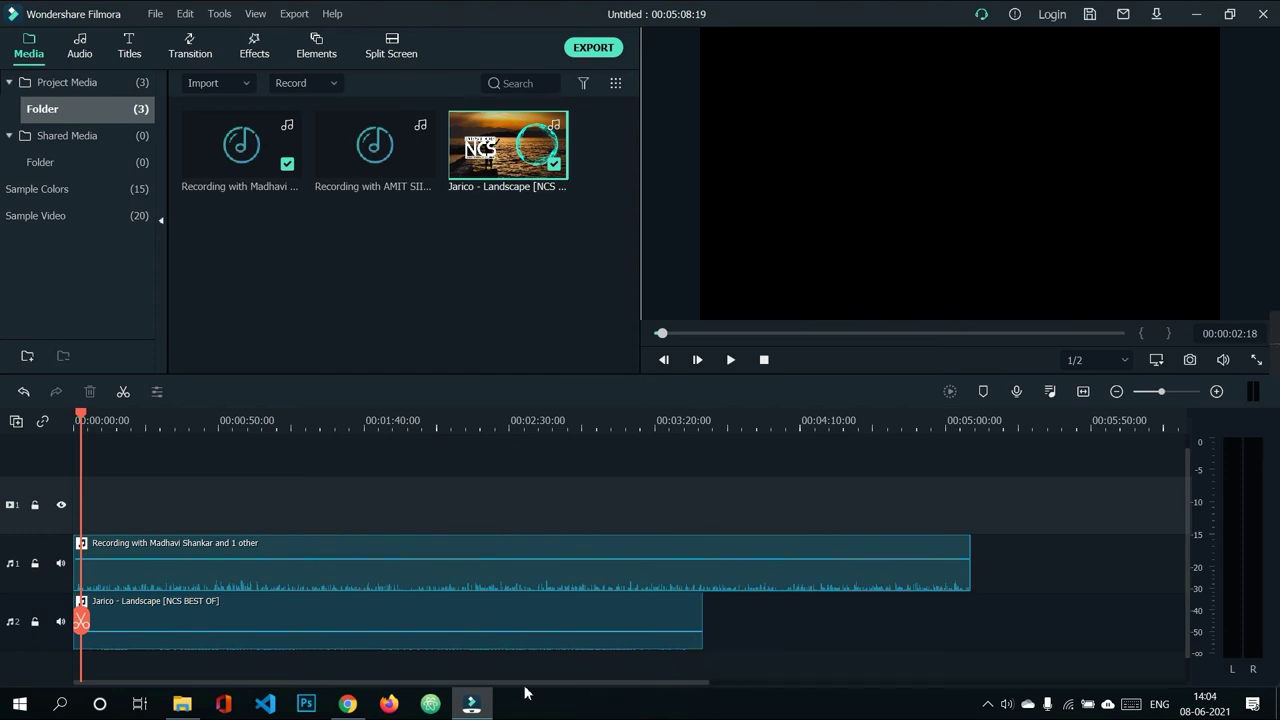
Try adding a second Jarico - Landscape clip from the project media directly after the music on track 2, and undo it.
drag(525, 687, 553, 689)
click(516, 611)
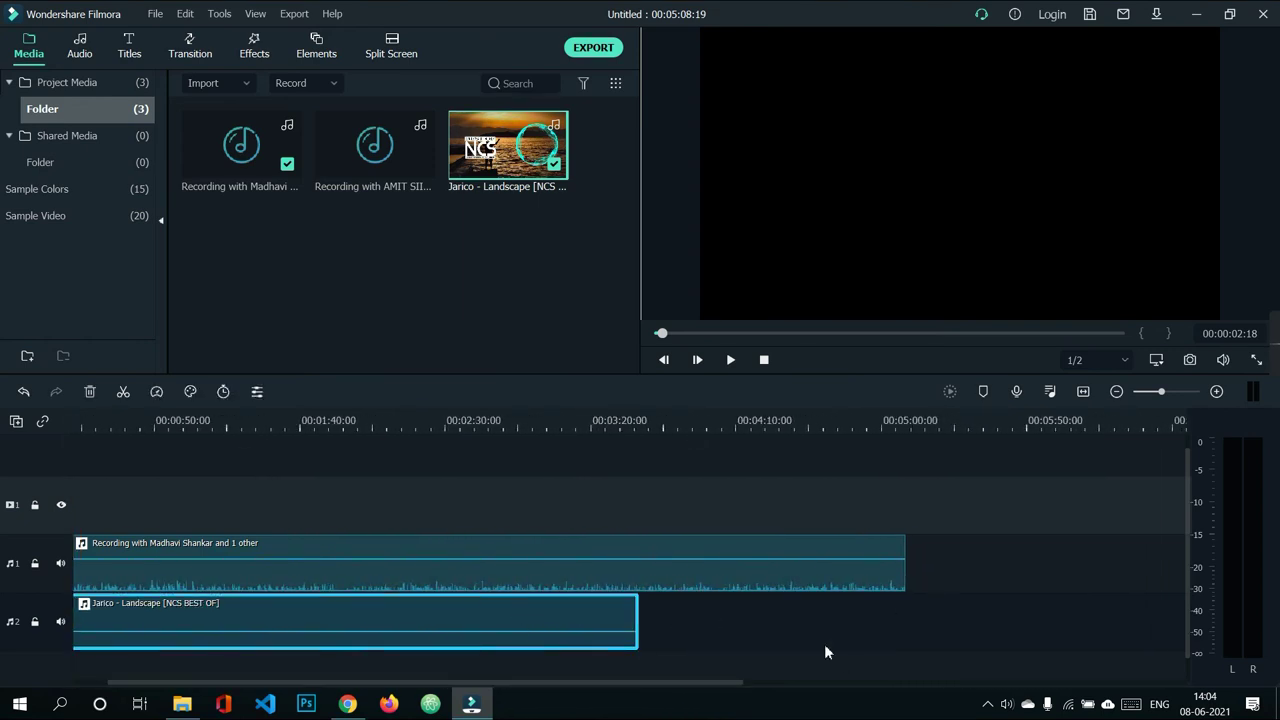
drag(594, 689, 517, 691)
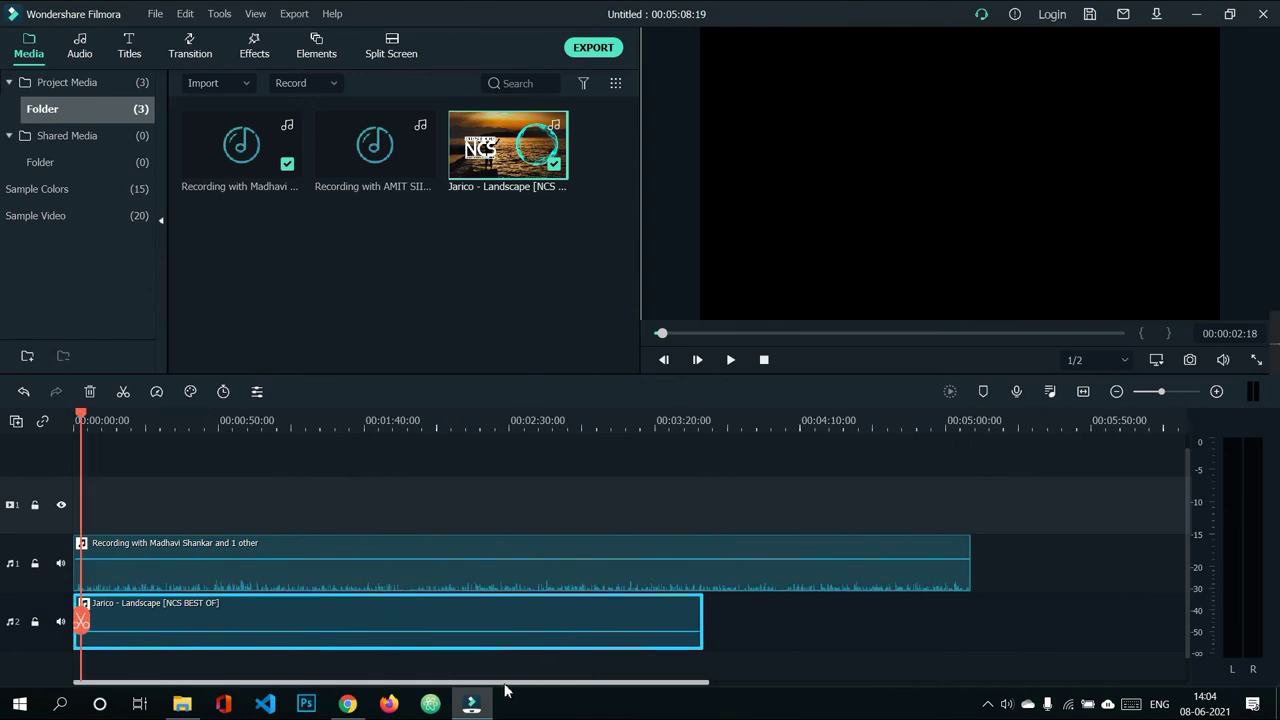
drag(82, 410, 728, 500)
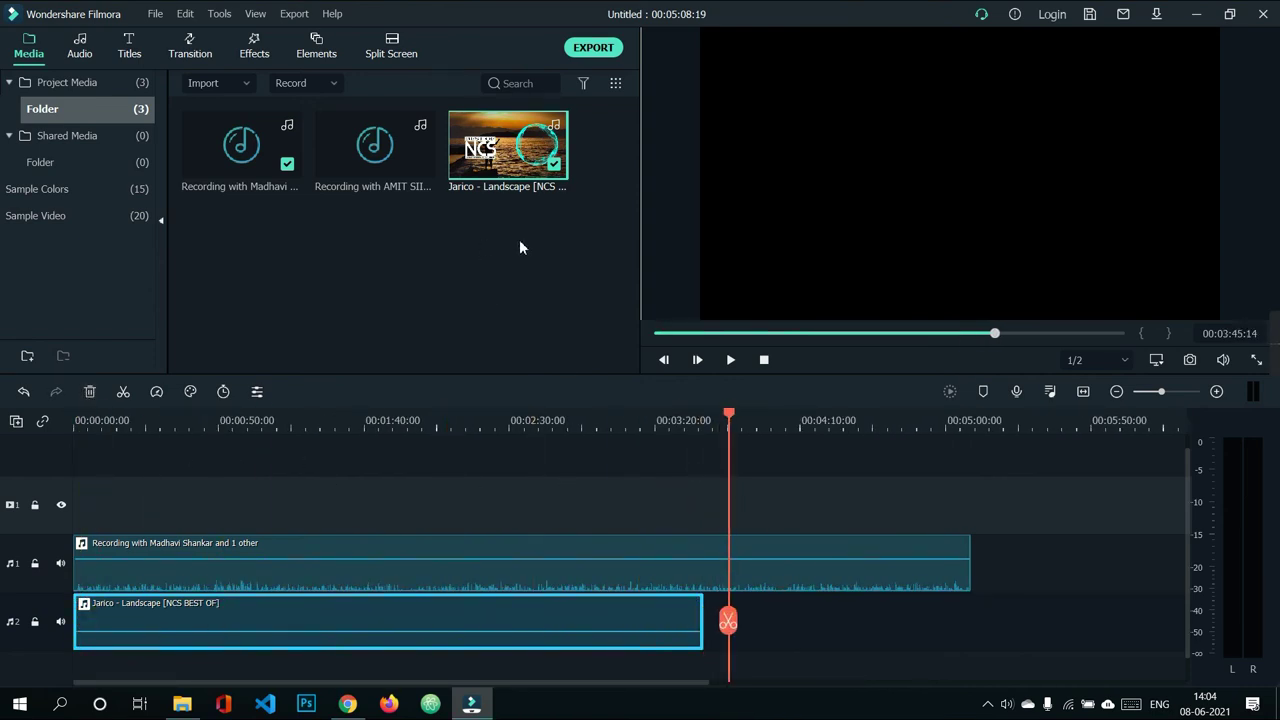
drag(558, 212, 710, 622)
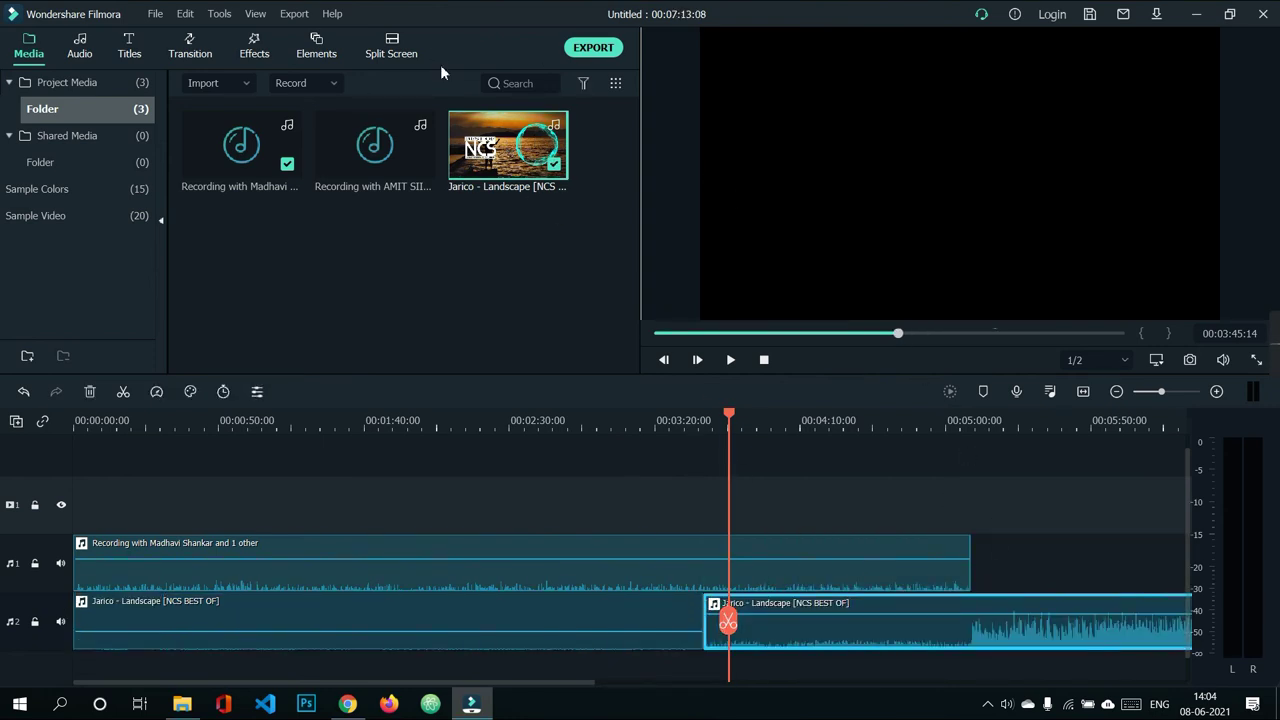
key(Delete)
key(ctrl+z)
key(ctrl+z)
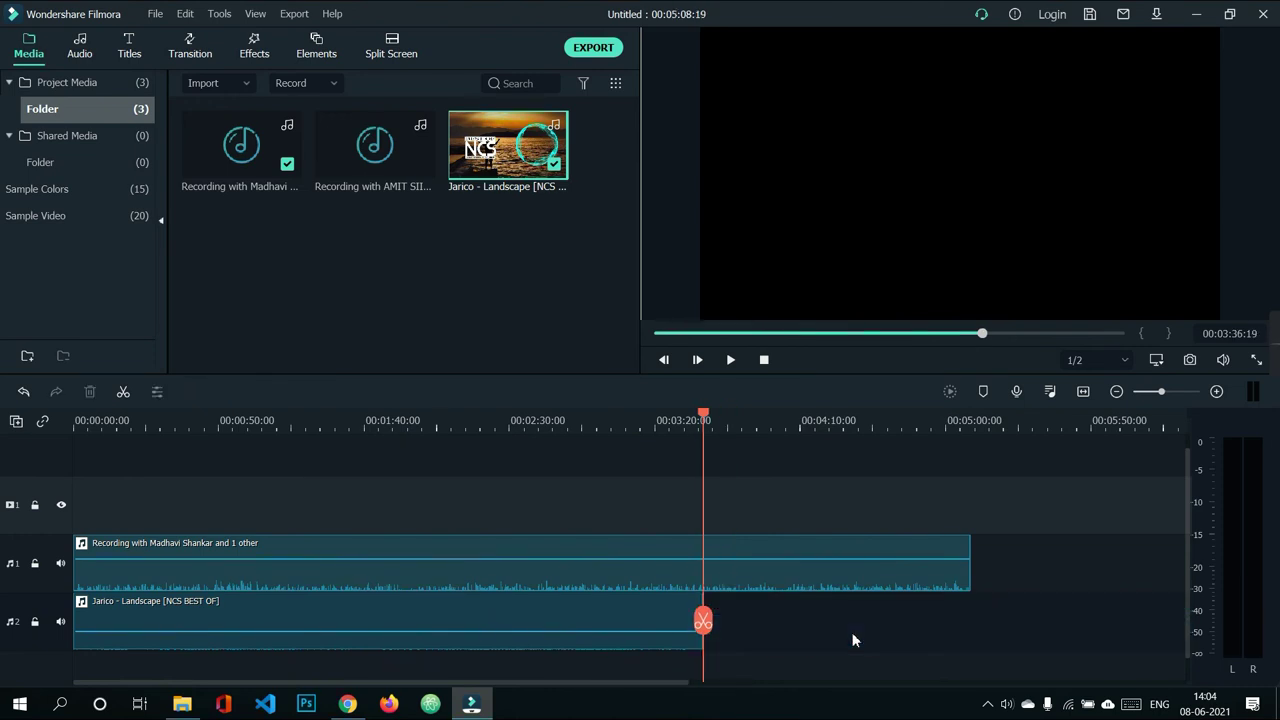
Copy the track 2 music clip with its lowered volume and paste it at 00:03:45:05.
click(645, 623)
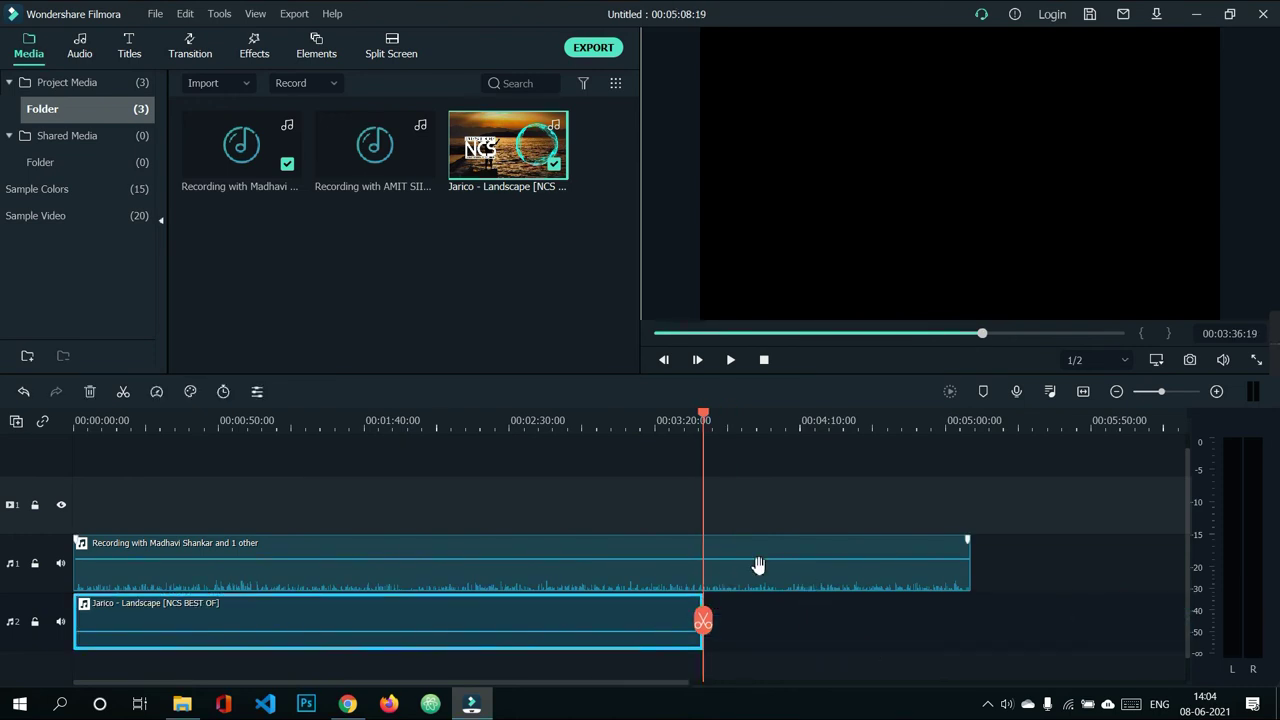
right_click(590, 623)
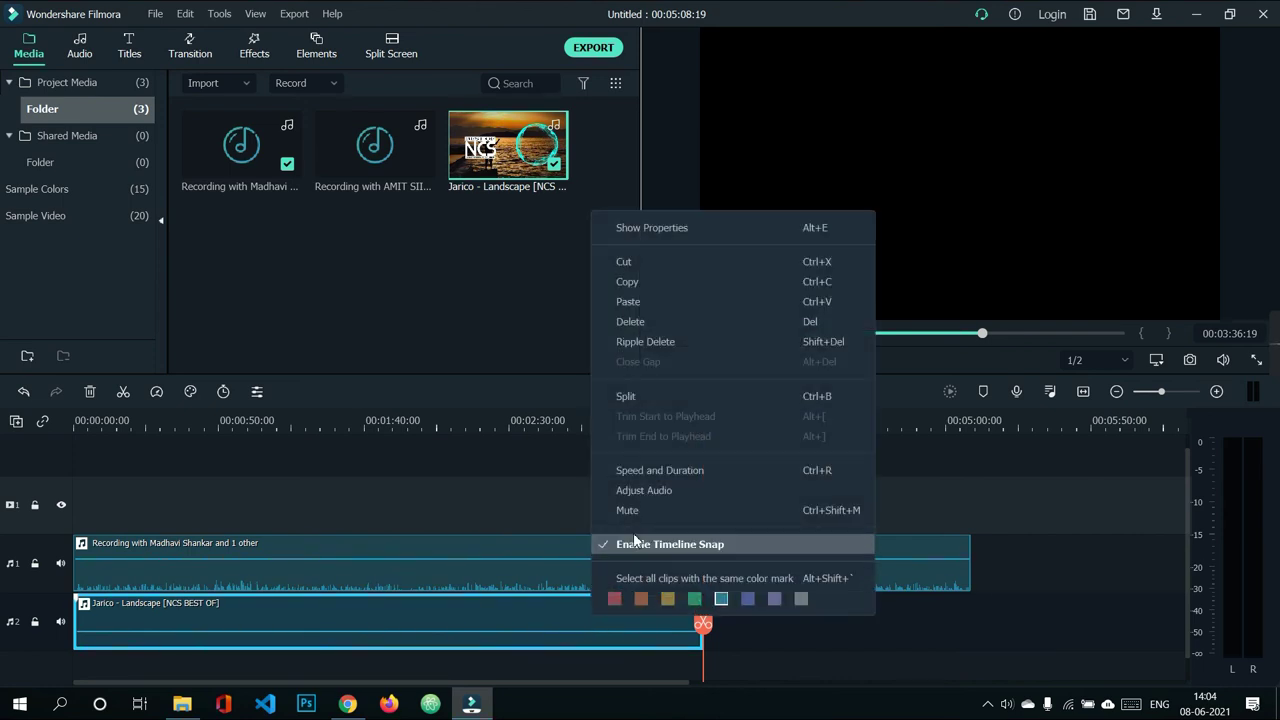
click(672, 278)
drag(703, 418, 728, 418)
click(762, 628)
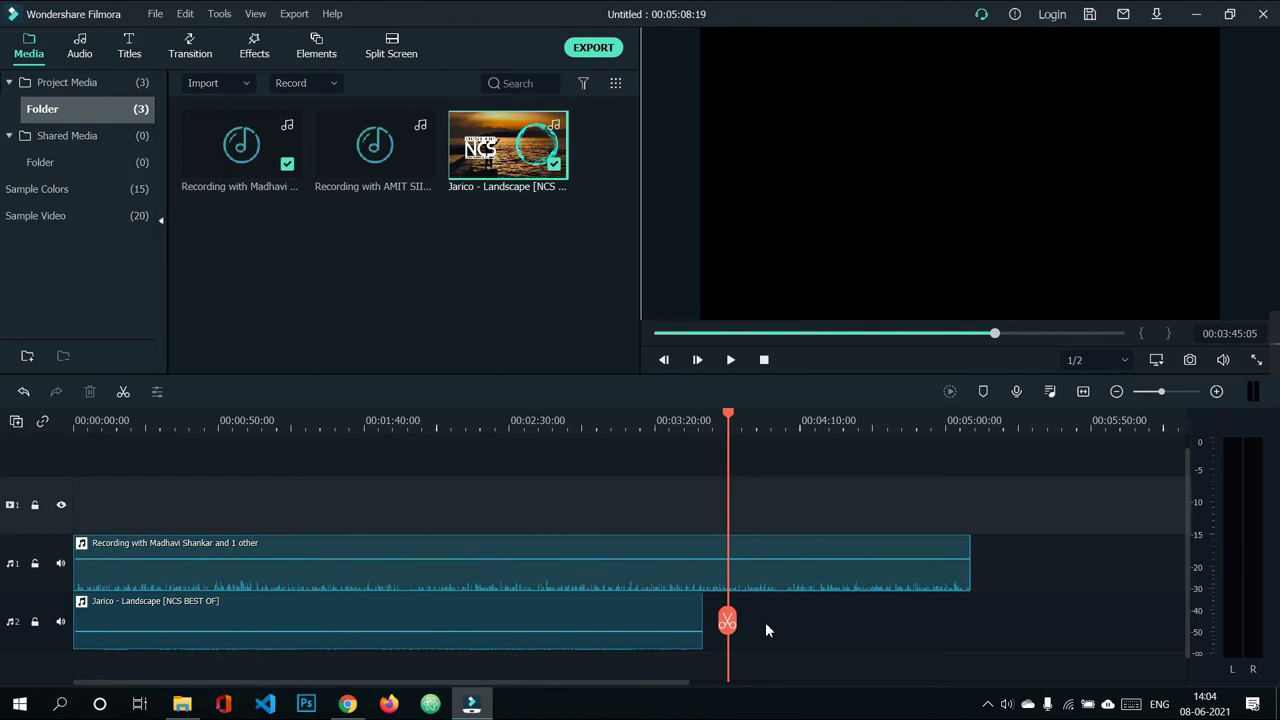
key(ctrl+v)
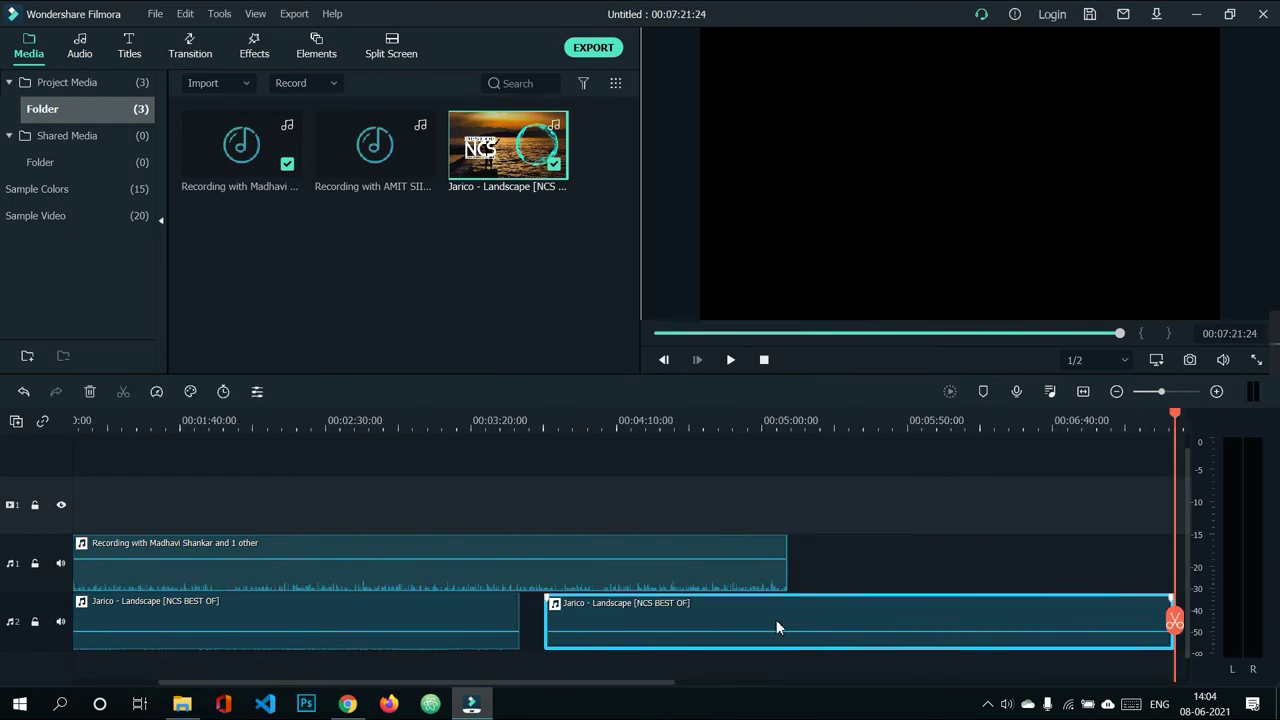
Close the gap on track 2 by moving the pasted music clip against the end of the first music clip.
right_click(776, 625)
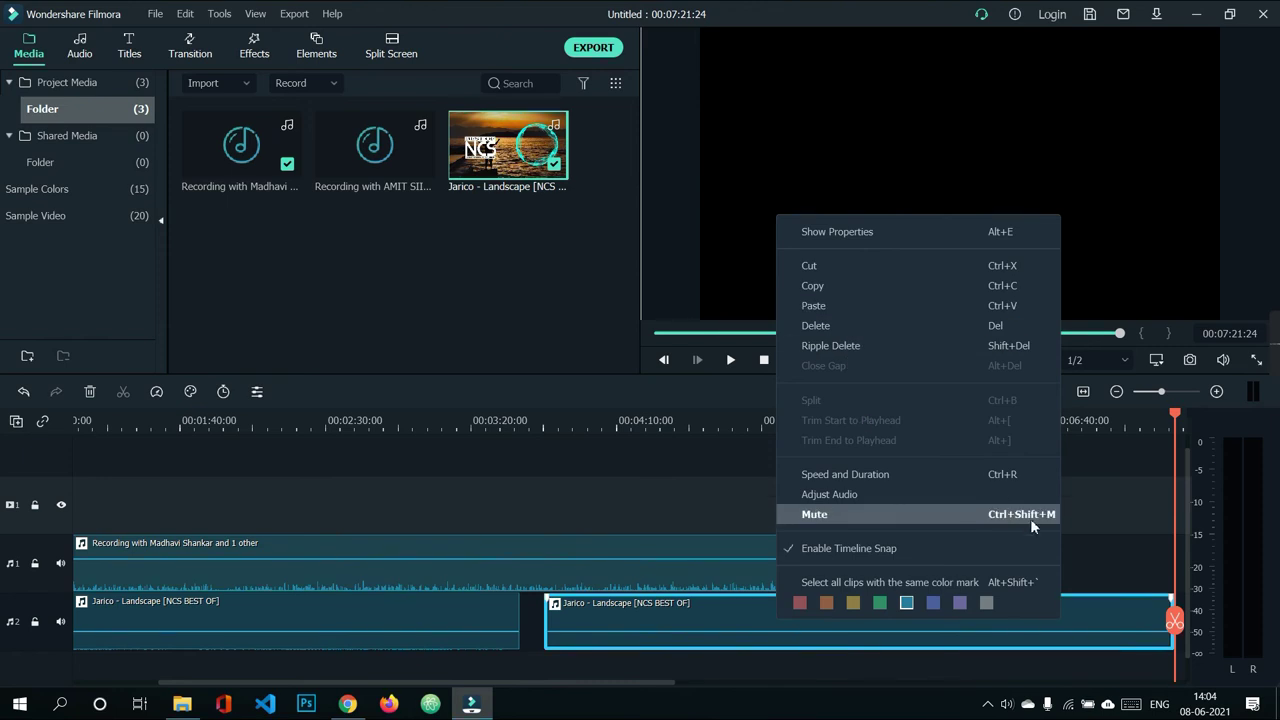
click(1092, 530)
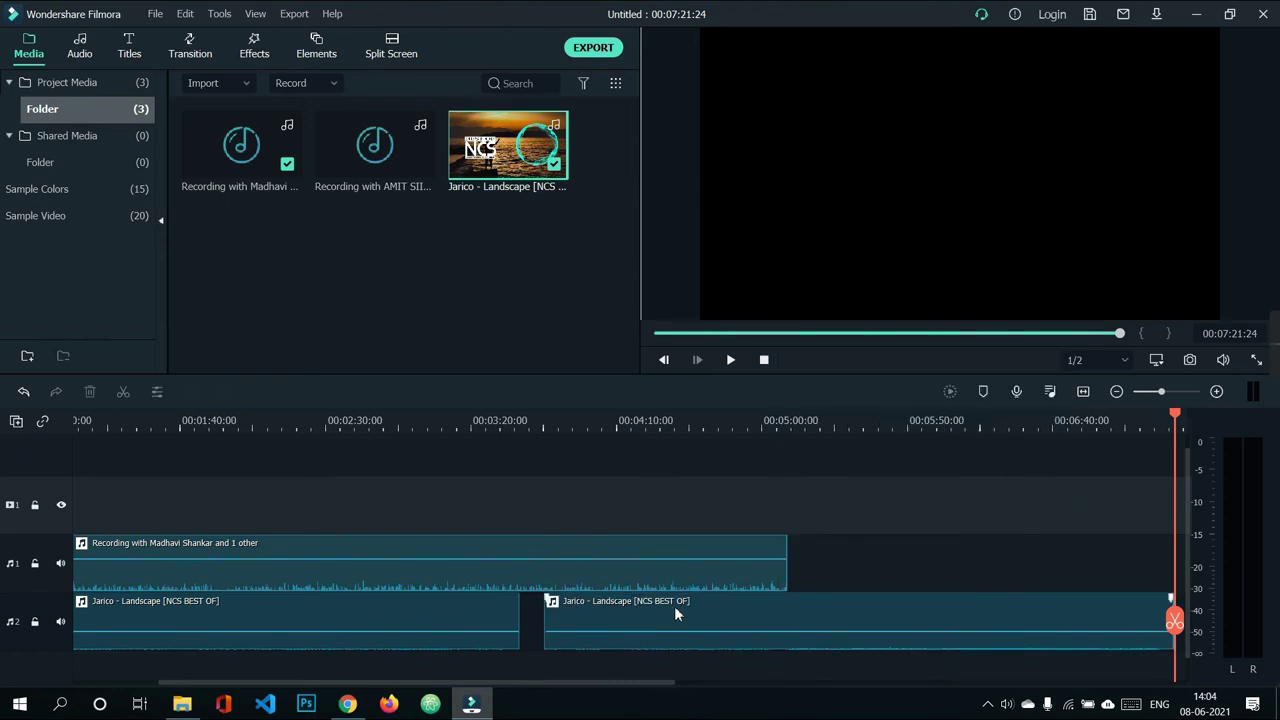
drag(677, 615, 650, 615)
click(865, 558)
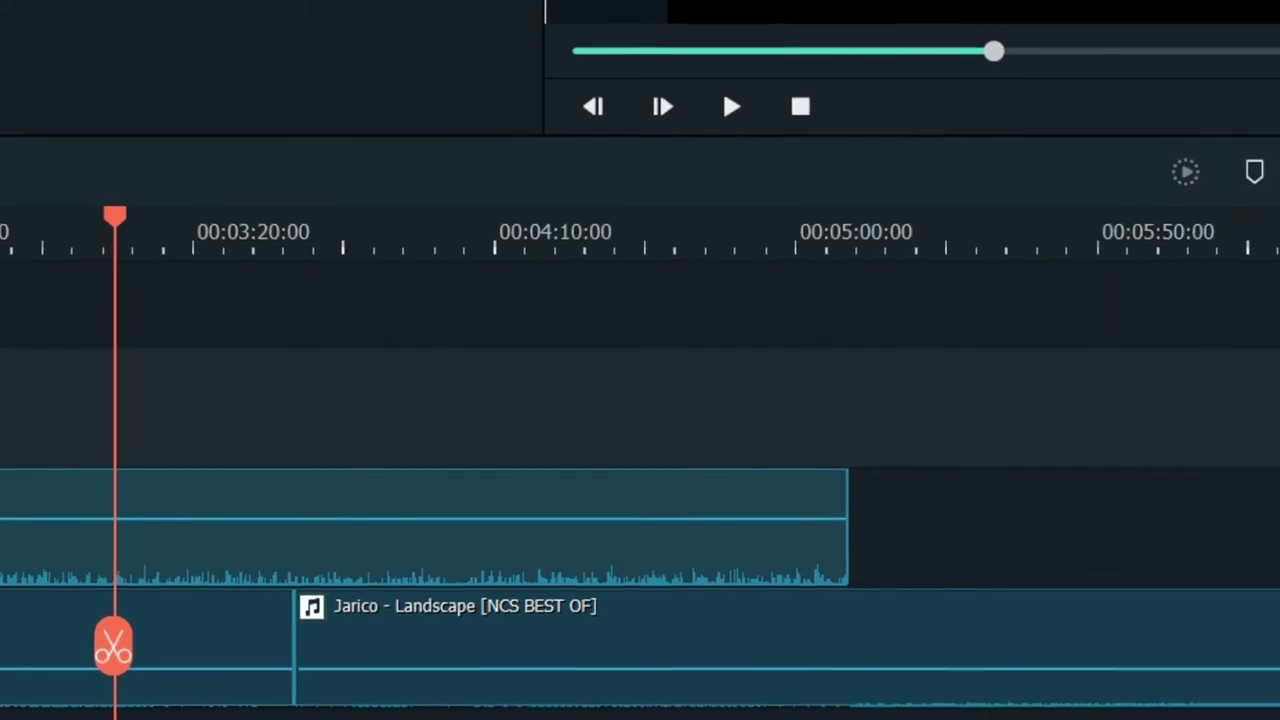
Add a timeline marker at about 00:03:07 and move the playhead on to 00:03:21:20.
click(1259, 176)
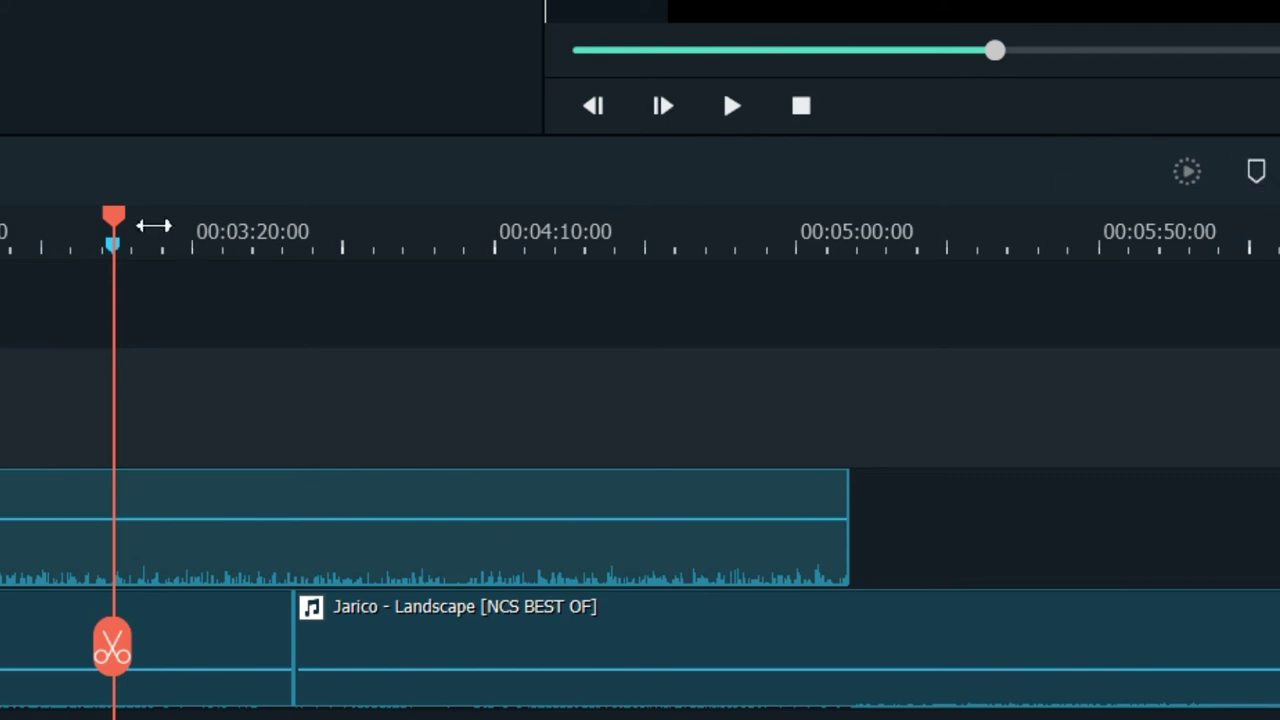
drag(114, 218, 210, 238)
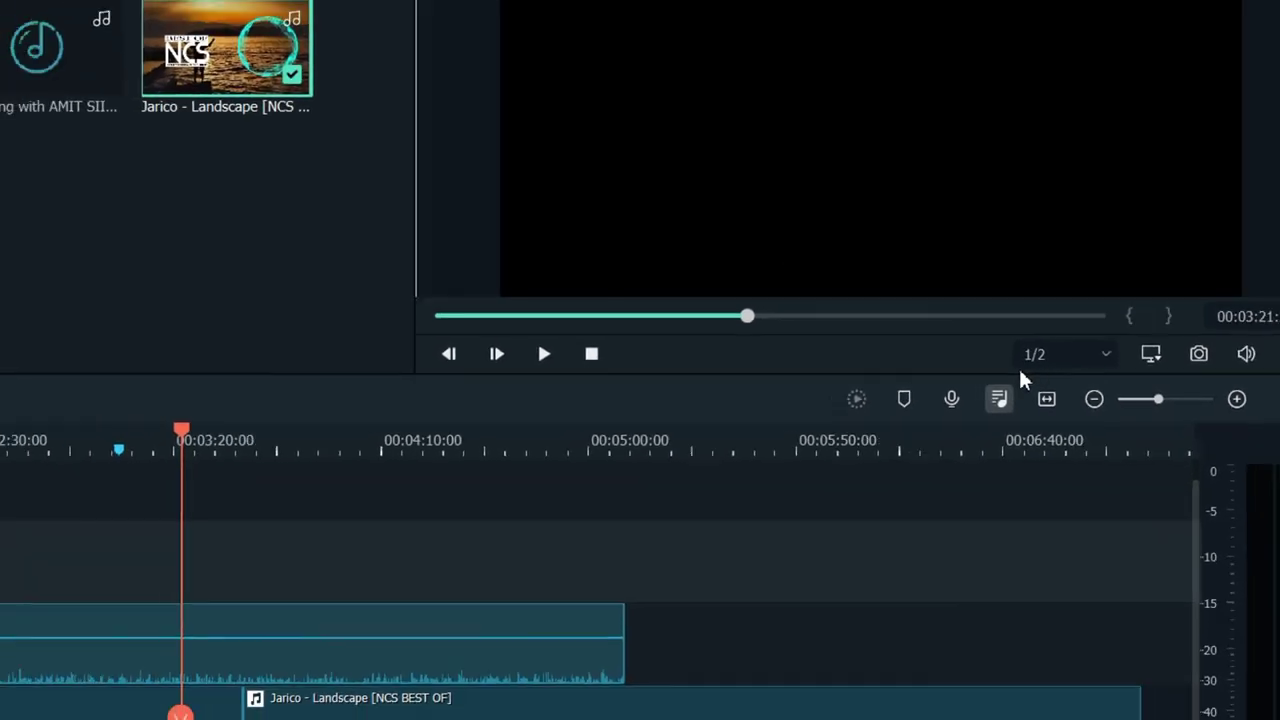
In the audio mixer, set Audio1 to 4.10 dB with pan 6.58 and Audio2 to -0.38 dB with pan 9.46.
click(999, 398)
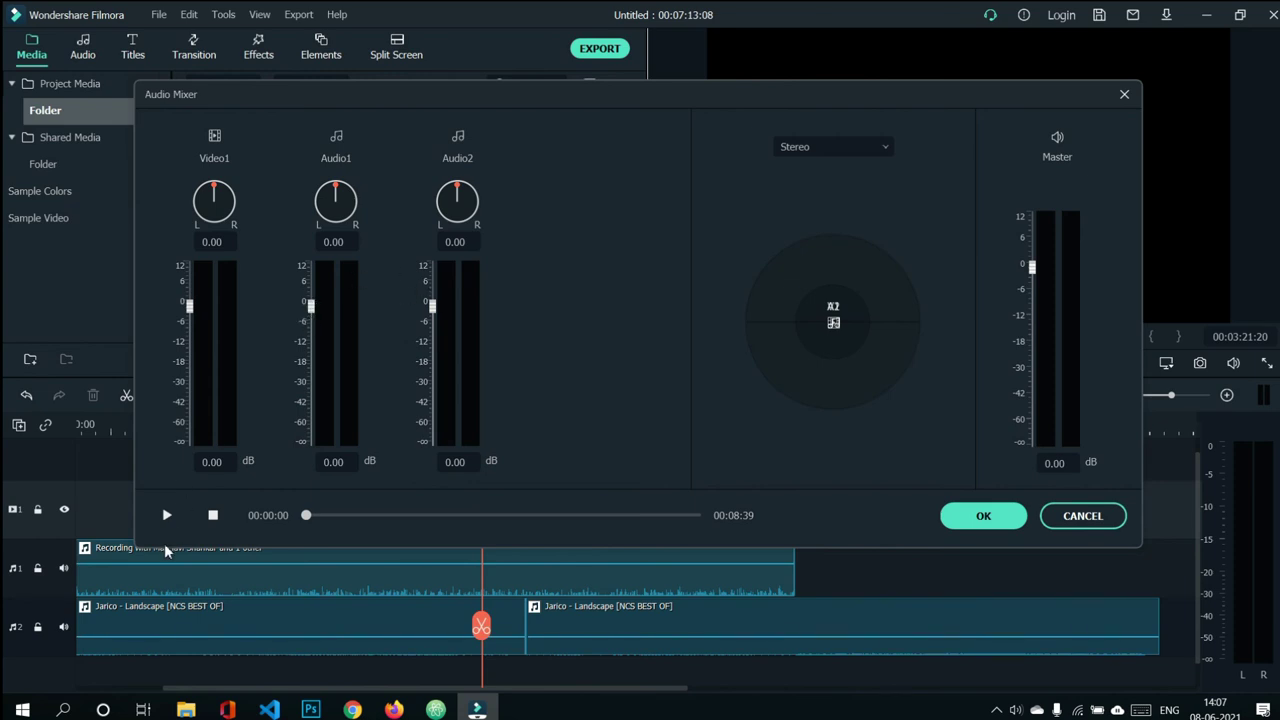
mouse_move(311, 307)
mouse_down()
mouse_move(309, 394)
mouse_move(311, 294)
mouse_up()
mouse_move(432, 304)
mouse_down()
mouse_move(432, 412)
mouse_move(431, 305)
mouse_up()
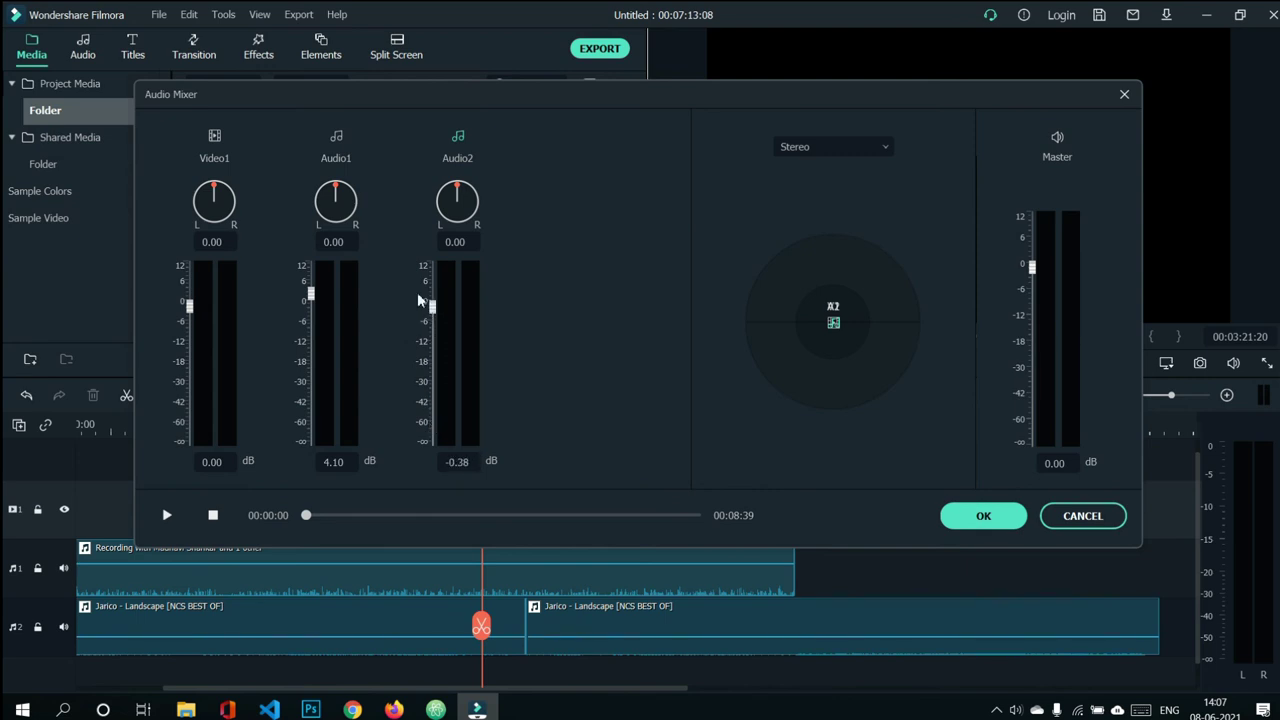
mouse_move(335, 192)
mouse_down()
mouse_move(323, 199)
mouse_move(338, 188)
mouse_up()
mouse_move(461, 193)
mouse_down()
mouse_move(480, 201)
mouse_move(457, 207)
mouse_move(472, 192)
mouse_move(459, 186)
mouse_up()
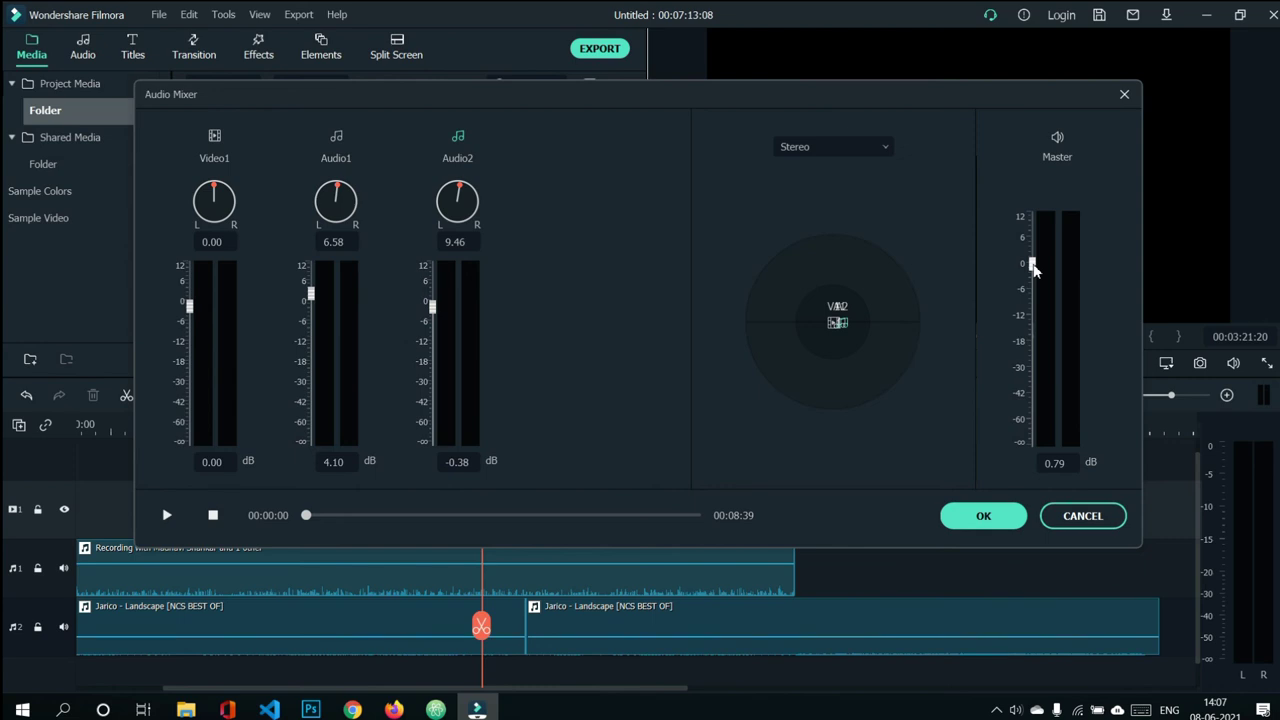
Raise the mixer's master volume to 6.09 dB, view the stereo and surround options, and close the mixer without confirming.
mouse_move(1033, 268)
mouse_down()
mouse_move(1040, 217)
mouse_move(1040, 389)
mouse_move(1040, 211)
mouse_move(1037, 263)
mouse_move(988, 205)
mouse_move(984, 268)
mouse_move(1014, 249)
mouse_move(1028, 212)
mouse_move(1027, 248)
mouse_up()
click(822, 150)
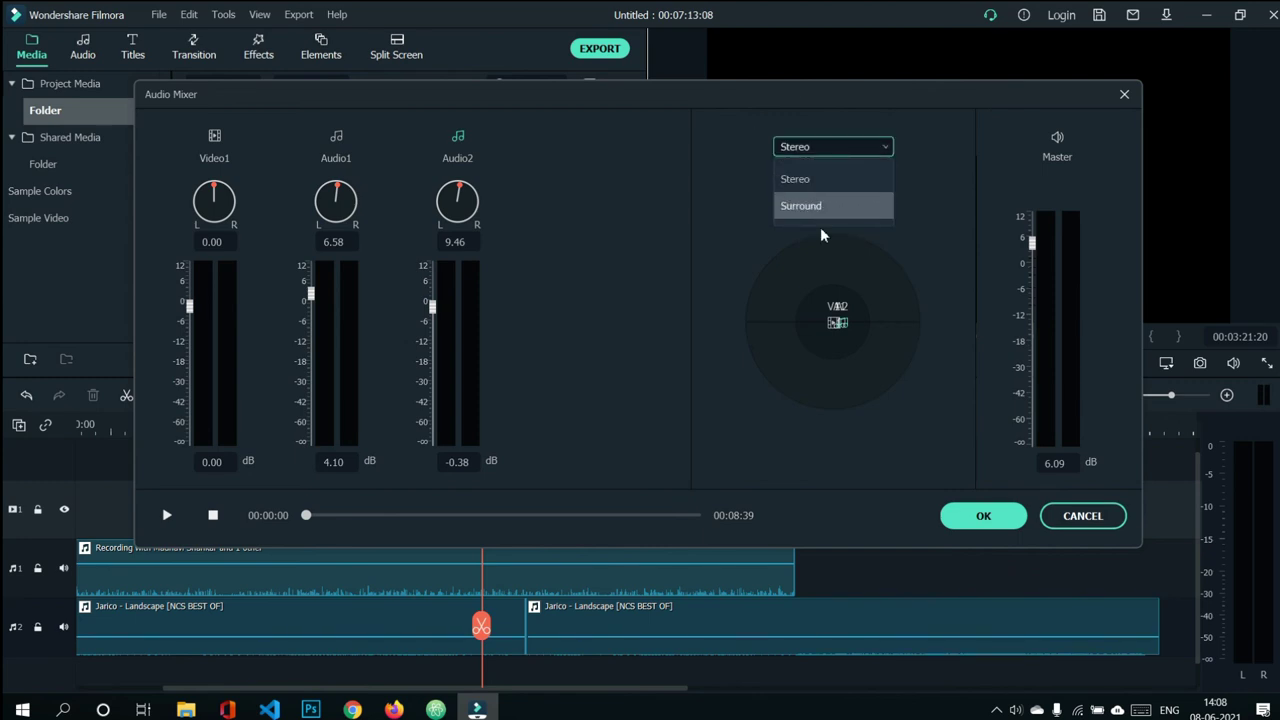
click(746, 214)
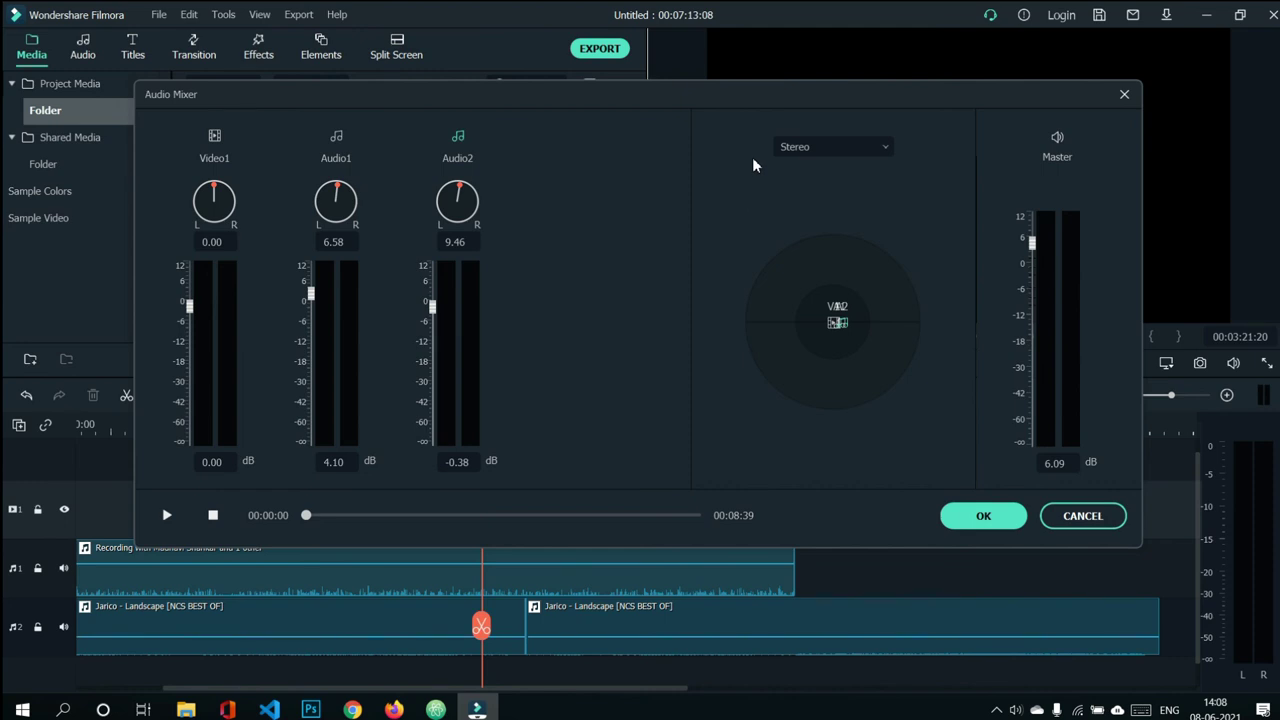
key(Escape)
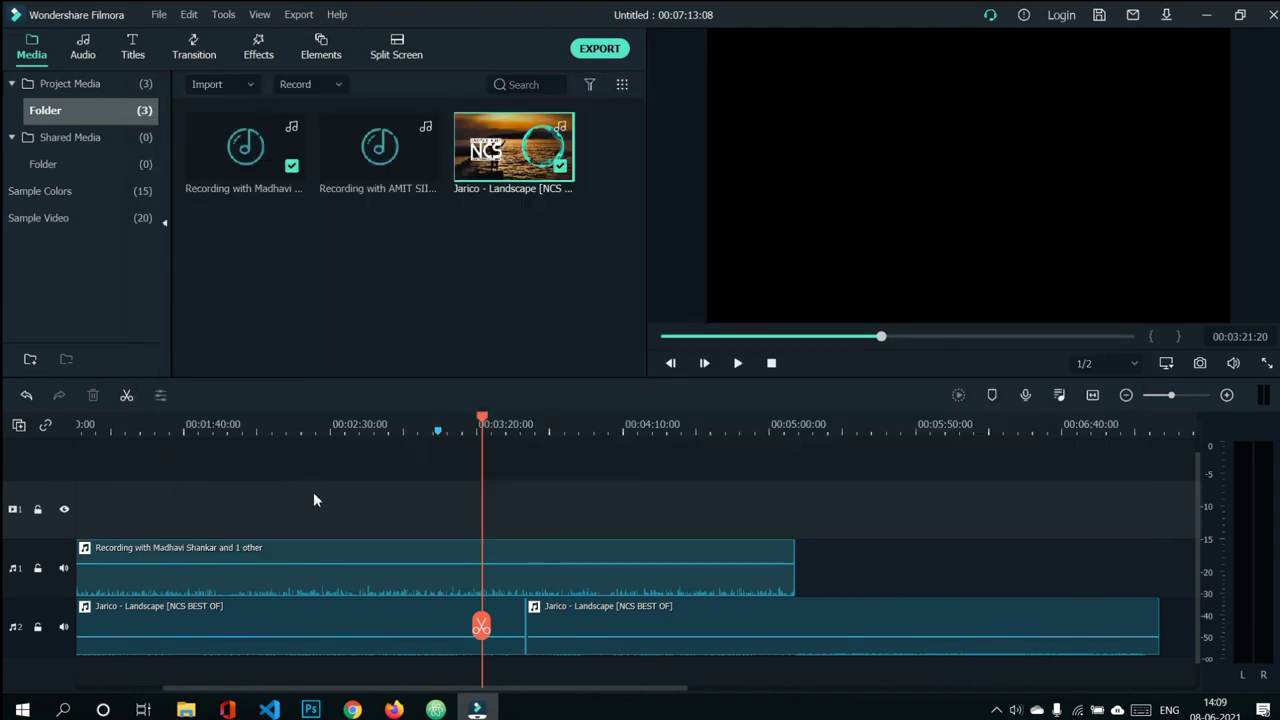
Open the track 1 recording's audio settings, review the fade, pitch, equalizer, denoise and ducking options, and close them.
click(294, 556)
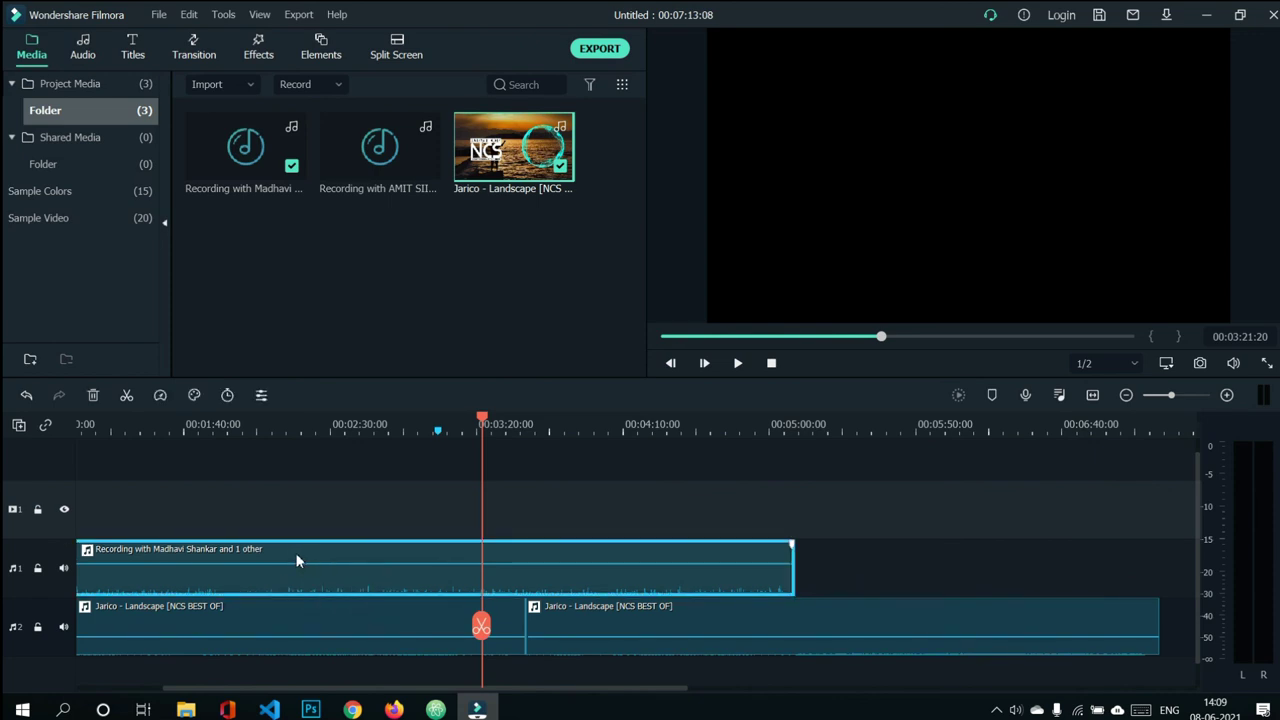
right_click(296, 561)
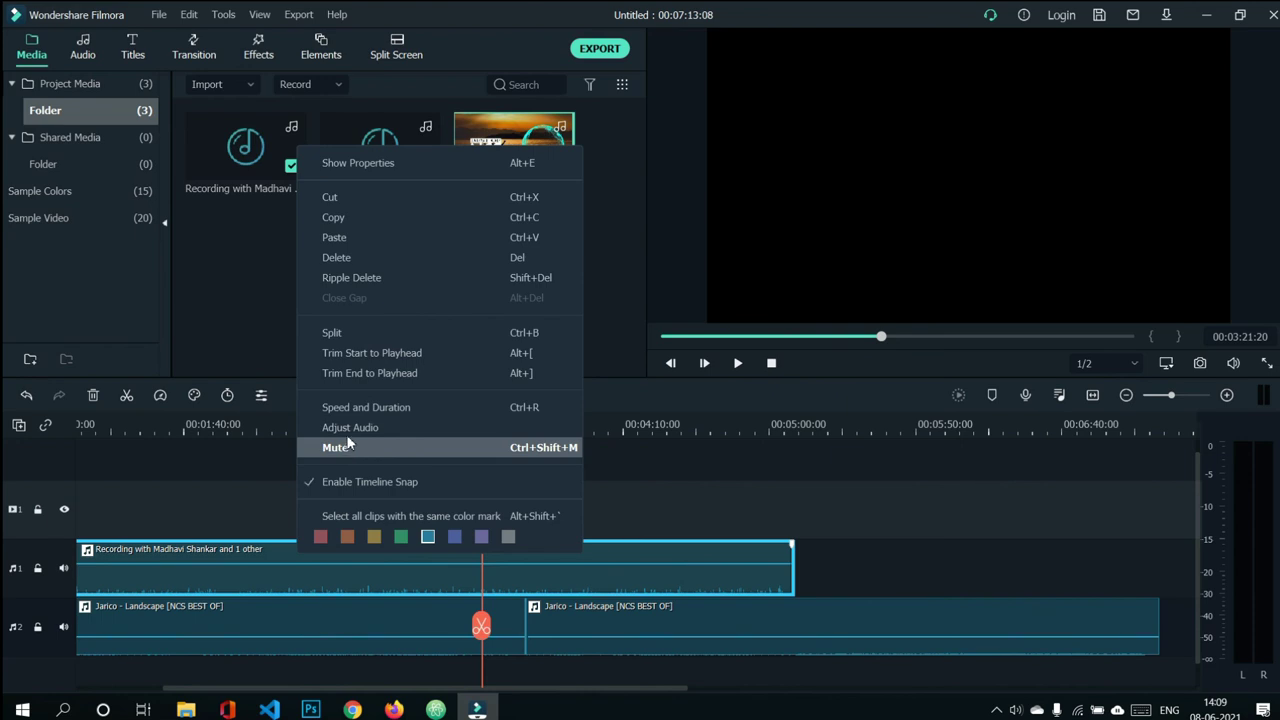
click(185, 520)
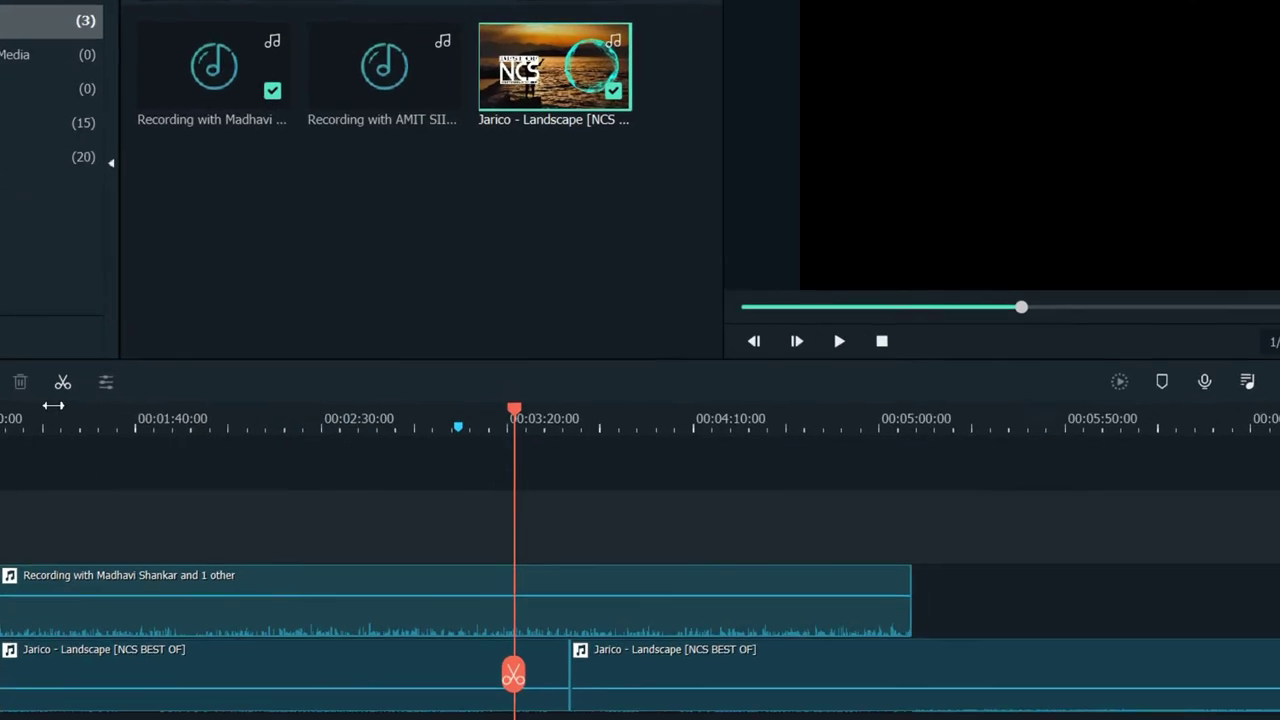
click(140, 600)
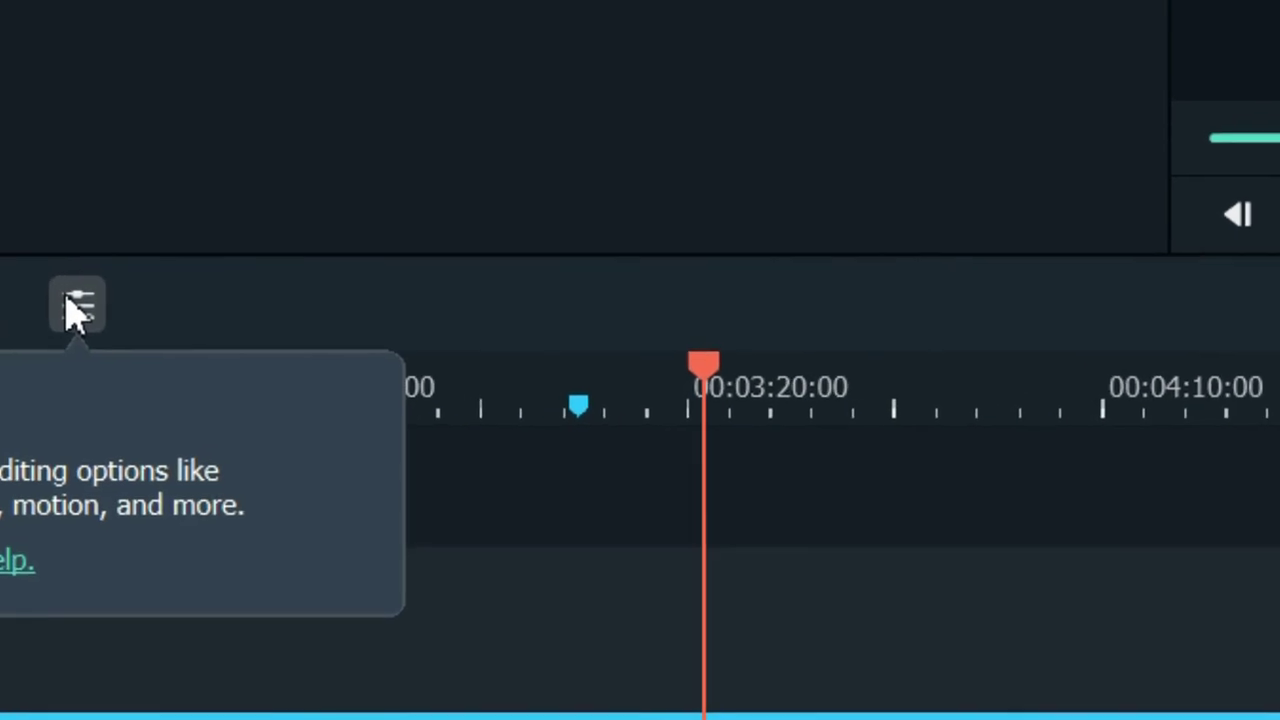
click(78, 308)
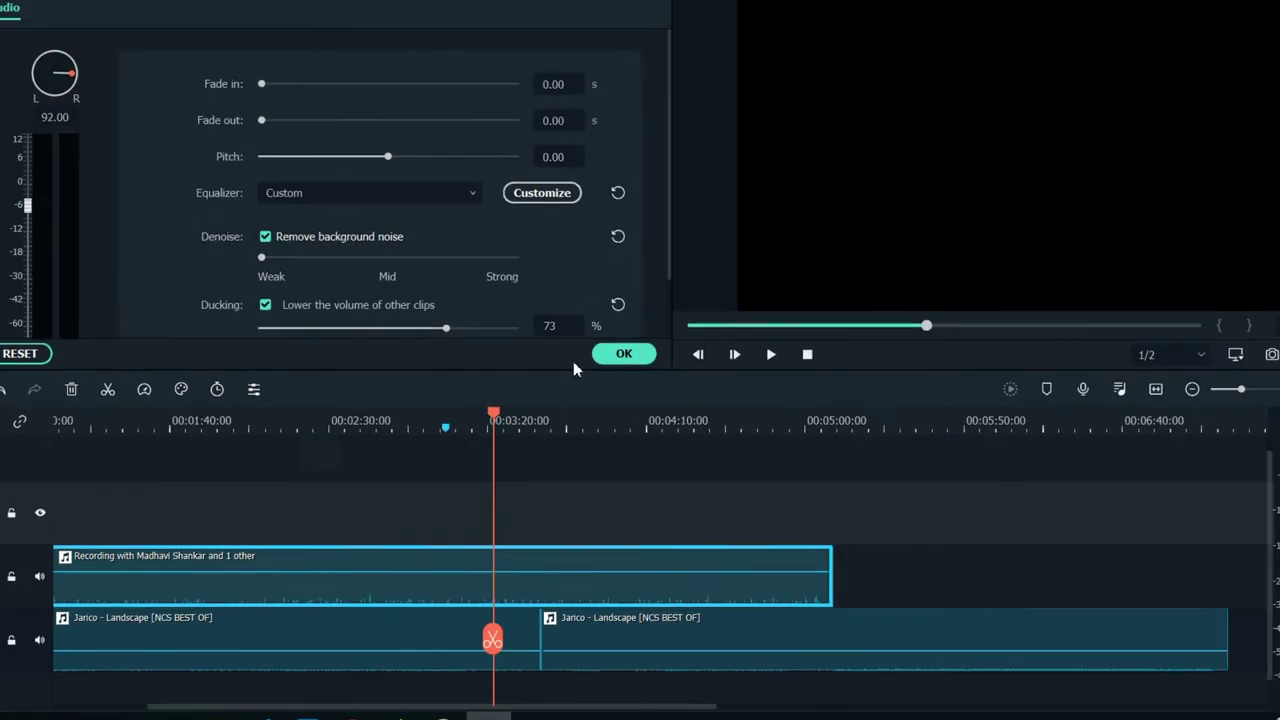
click(612, 355)
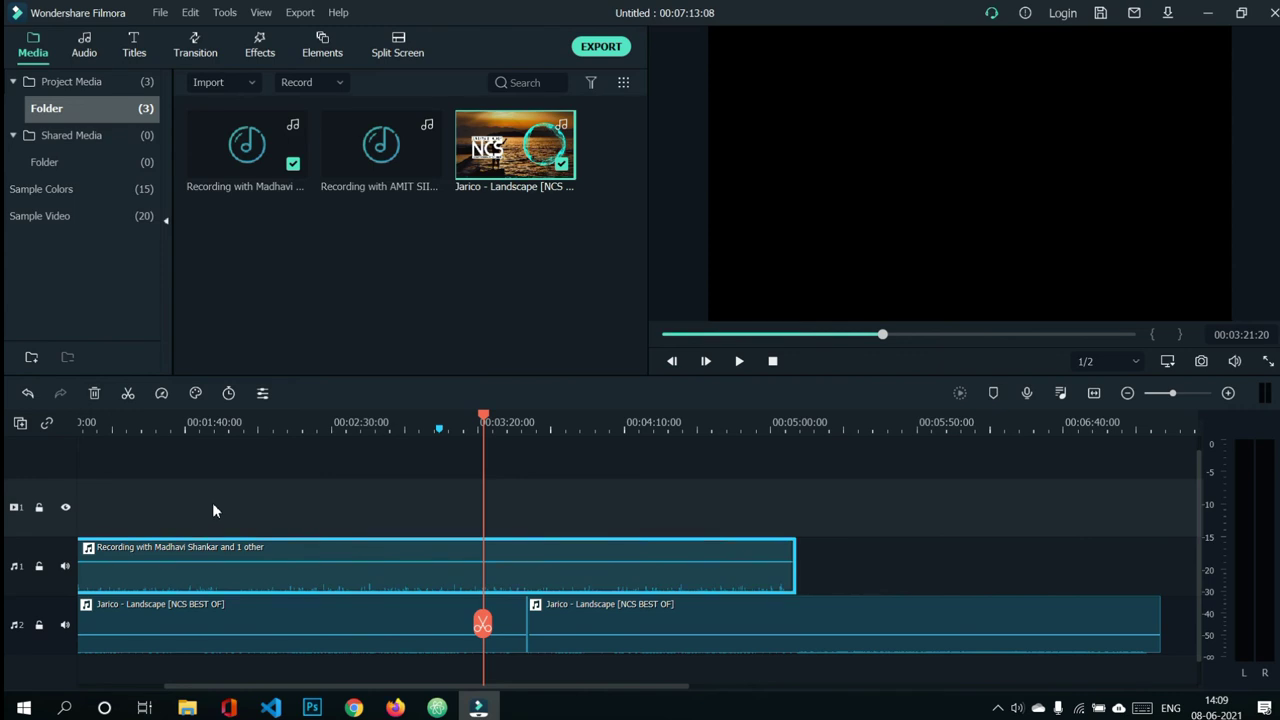
Set the first music clip on track 2 to a custom speed of 22.34x with Ripple Edit on.
click(210, 612)
right_click(210, 612)
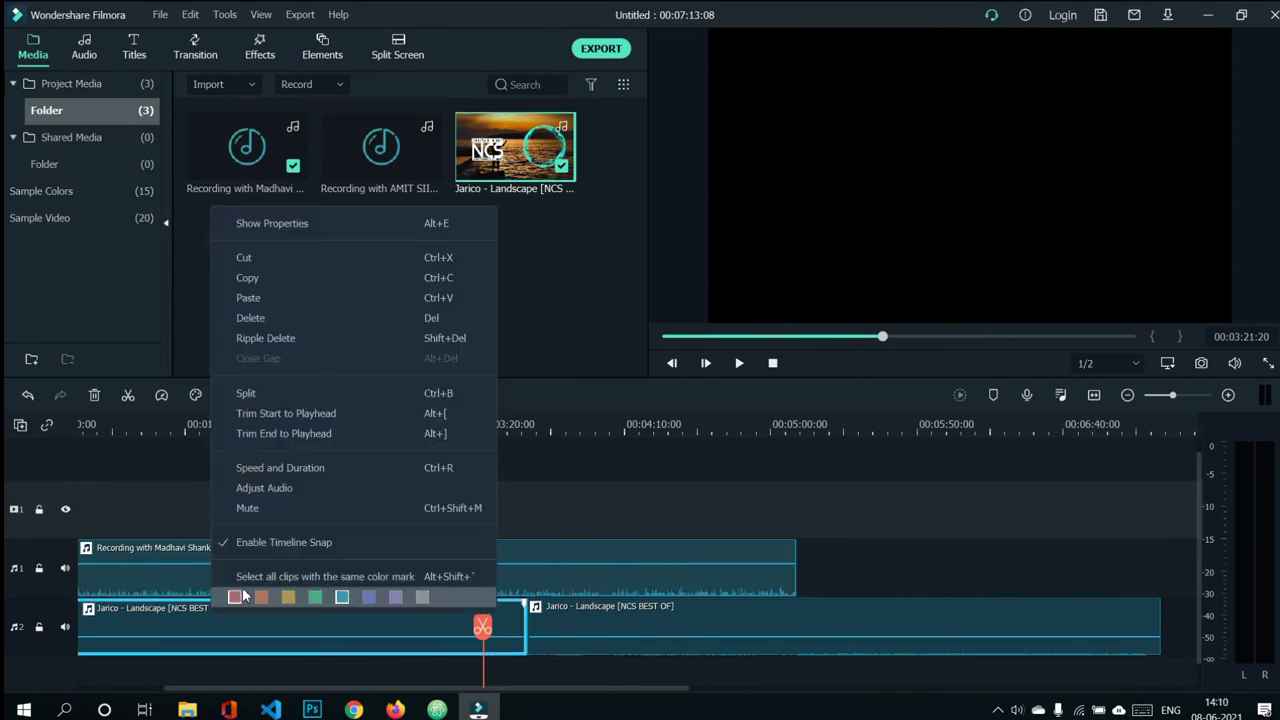
click(281, 467)
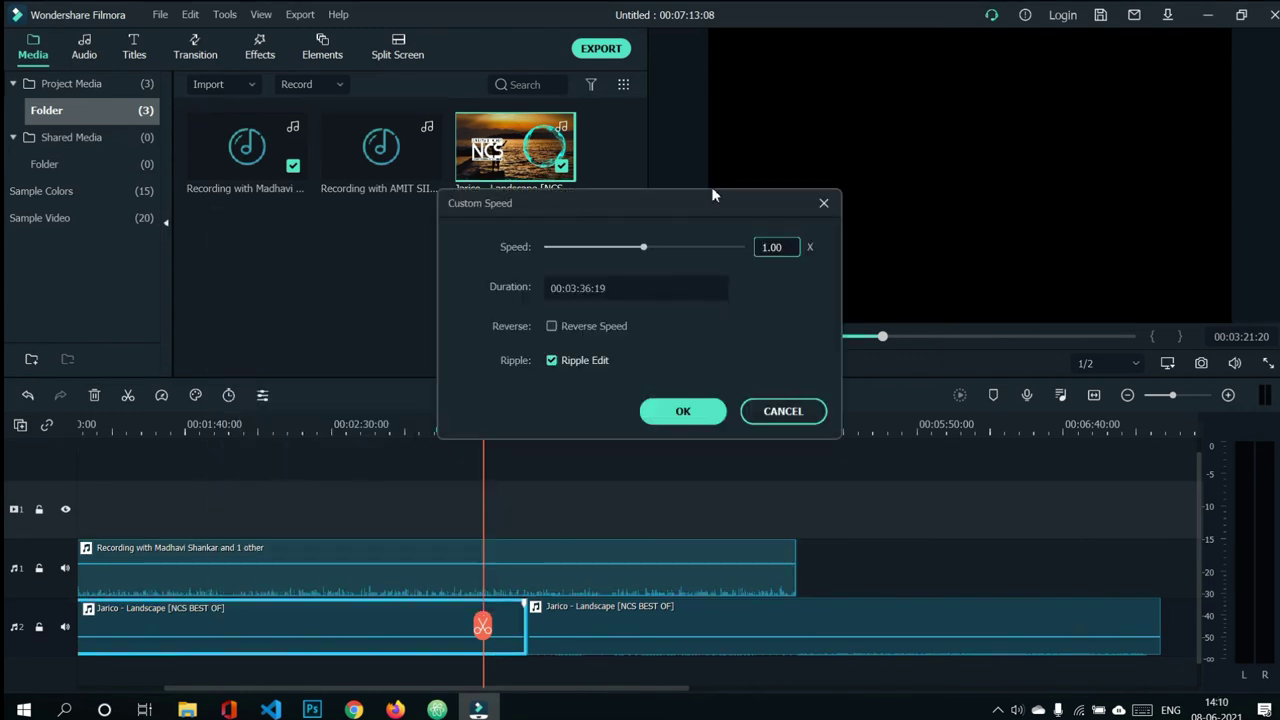
click(641, 247)
drag(624, 254, 665, 248)
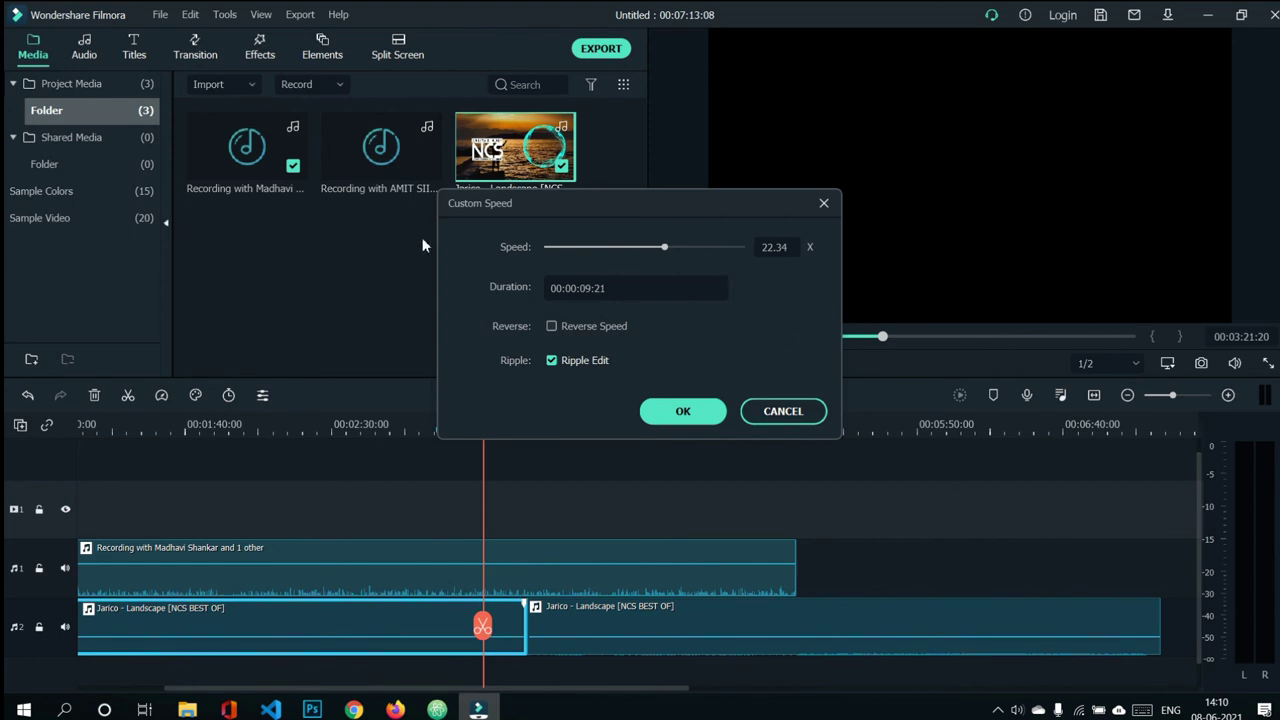
click(680, 412)
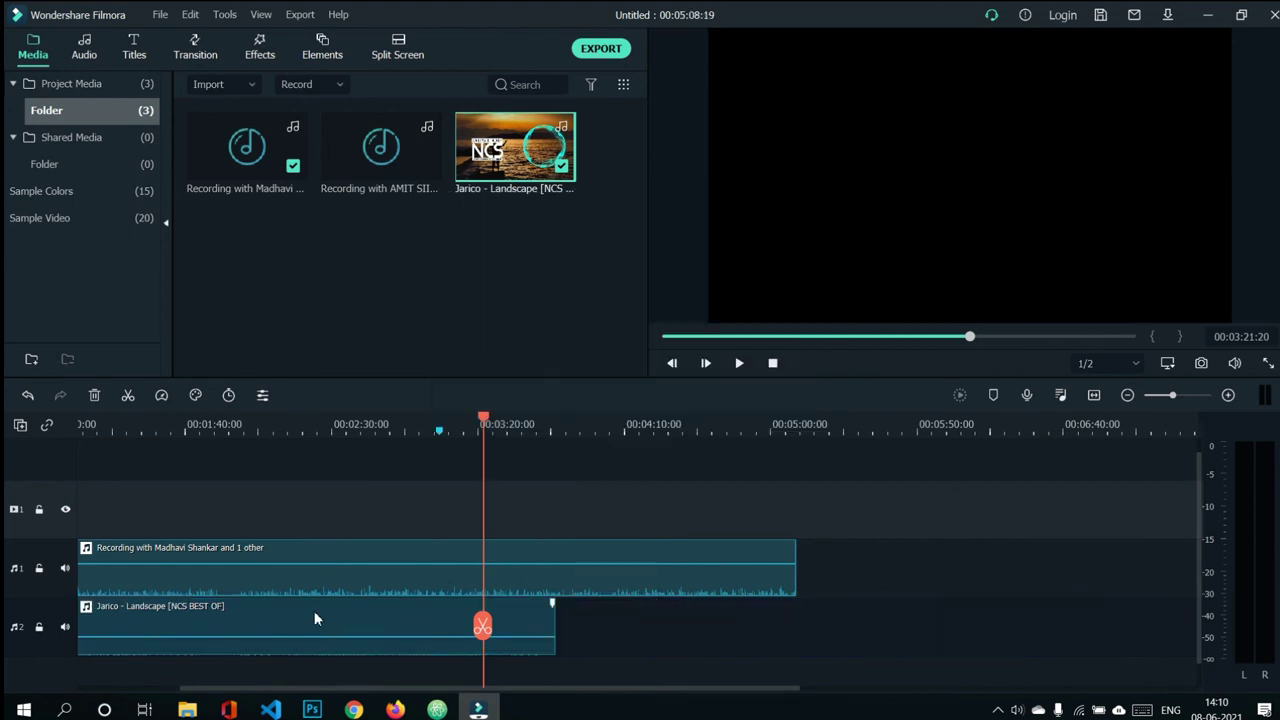
View the slow and fast speed presets for the long music clip on track 2 and accept its custom speed of 1.00x.
click(268, 618)
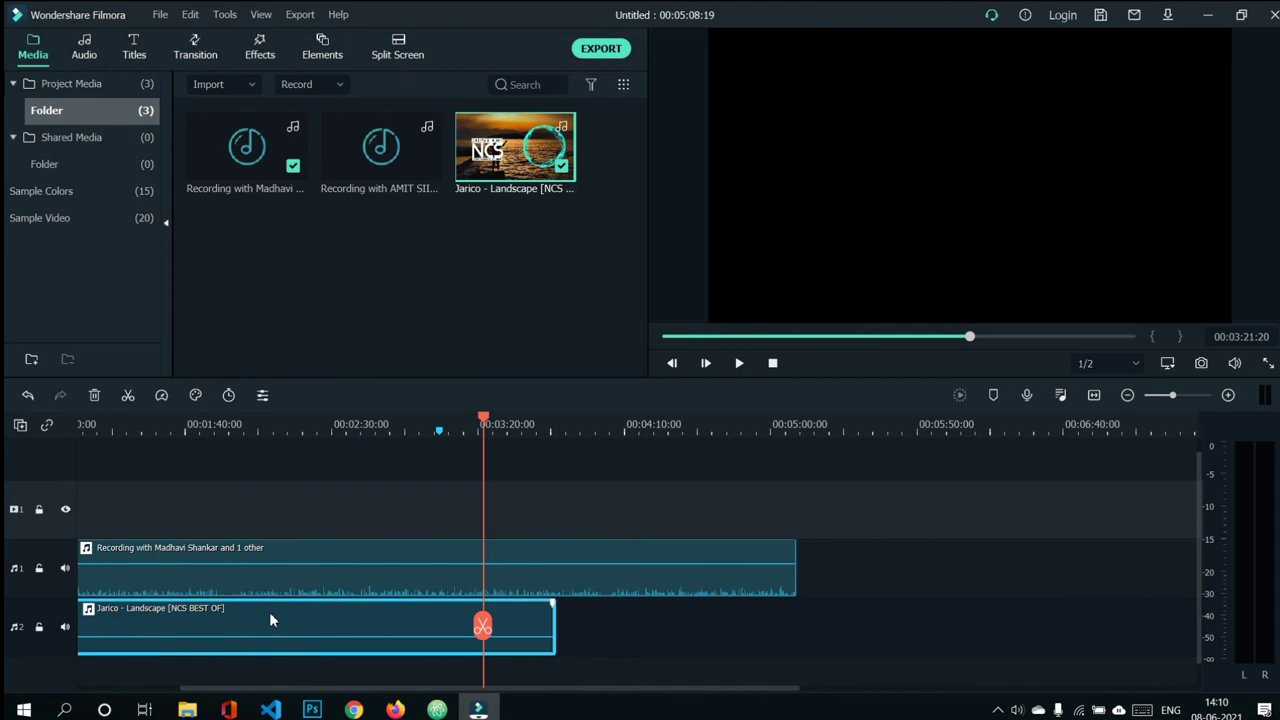
click(163, 396)
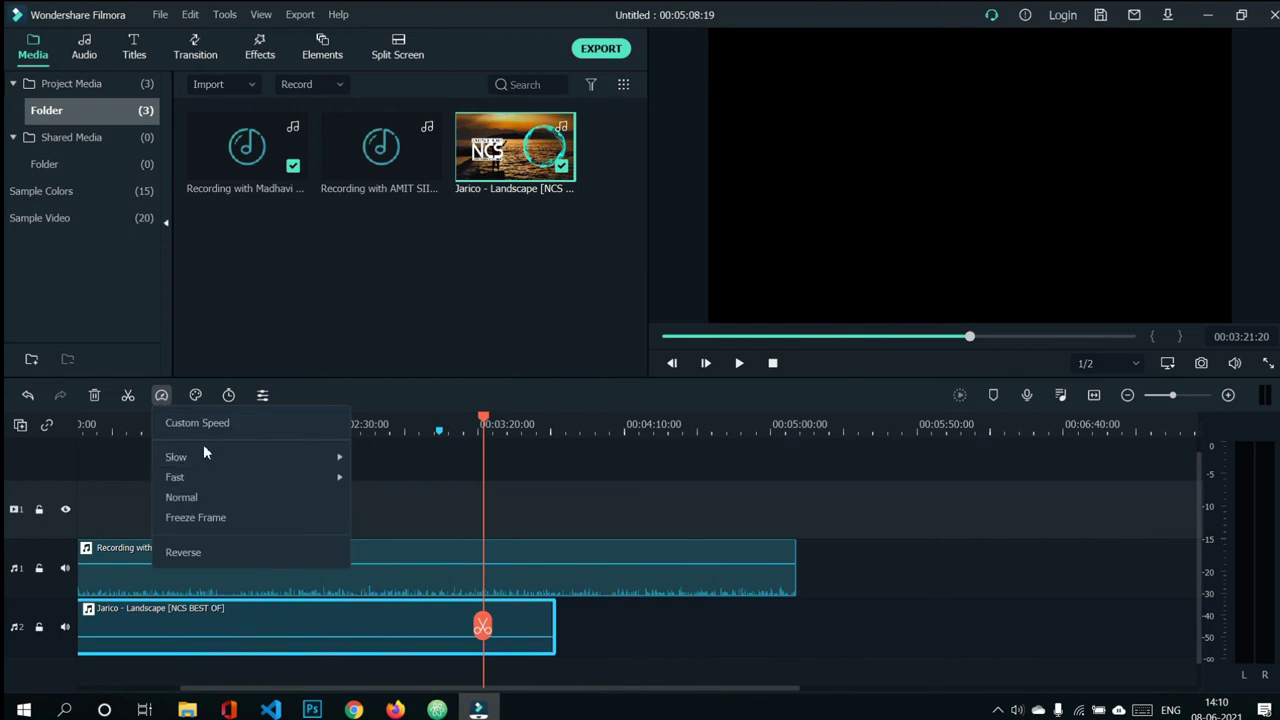
mouse_move(205, 455)
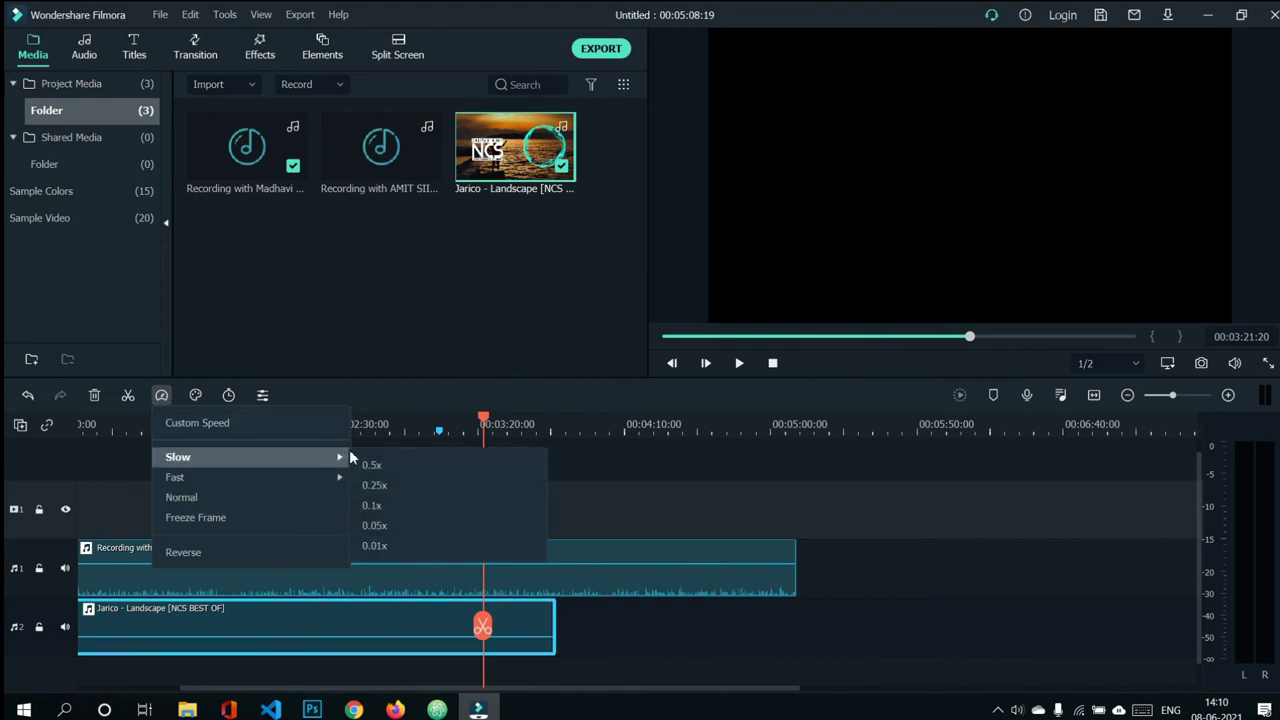
mouse_move(301, 479)
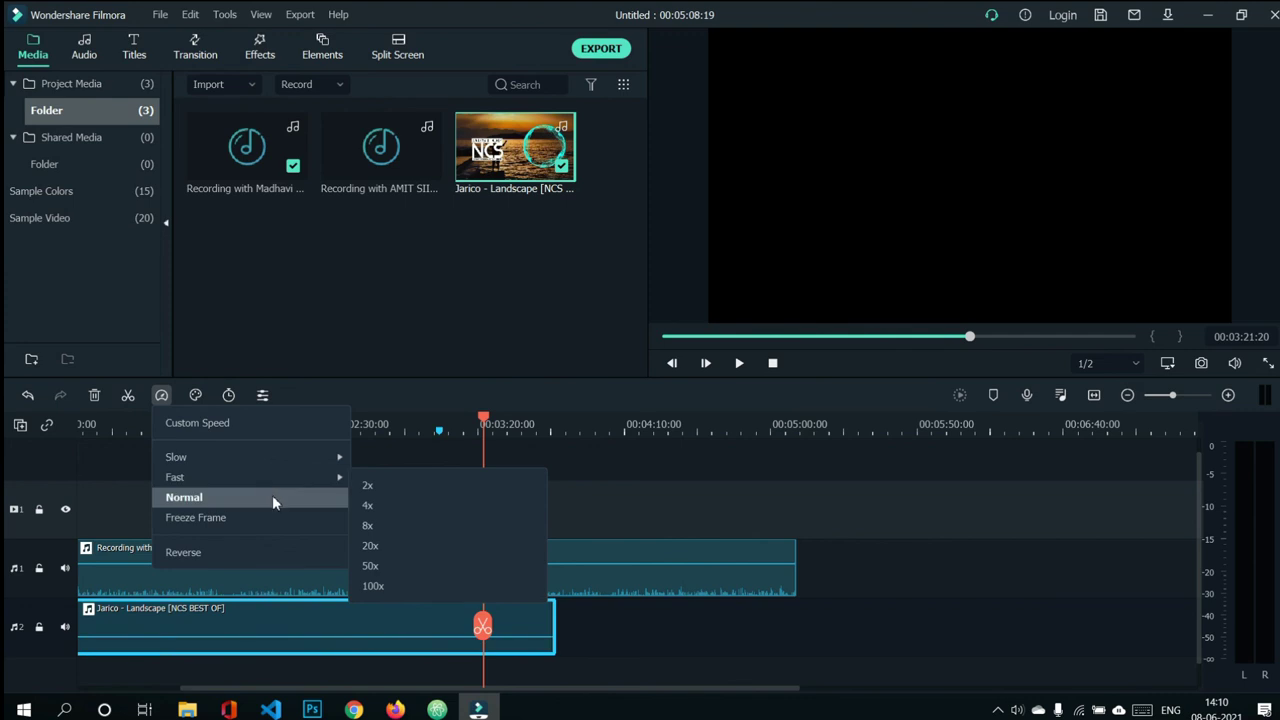
click(253, 424)
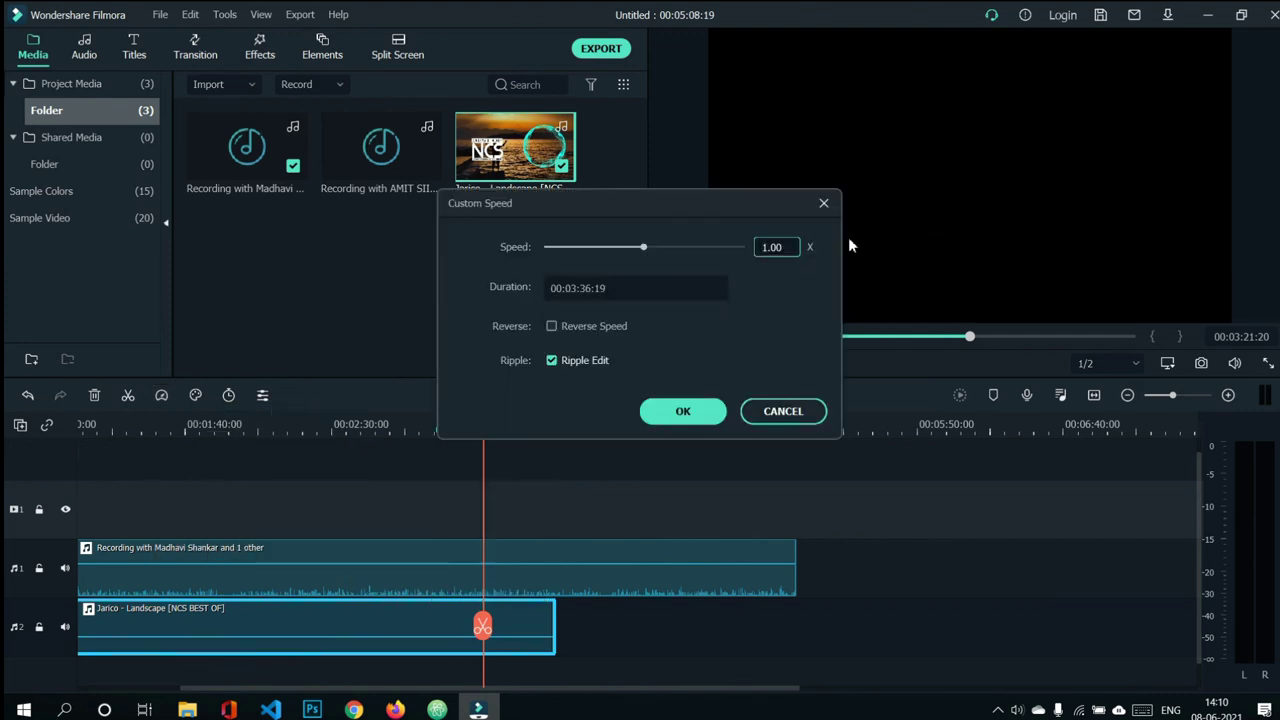
click(680, 411)
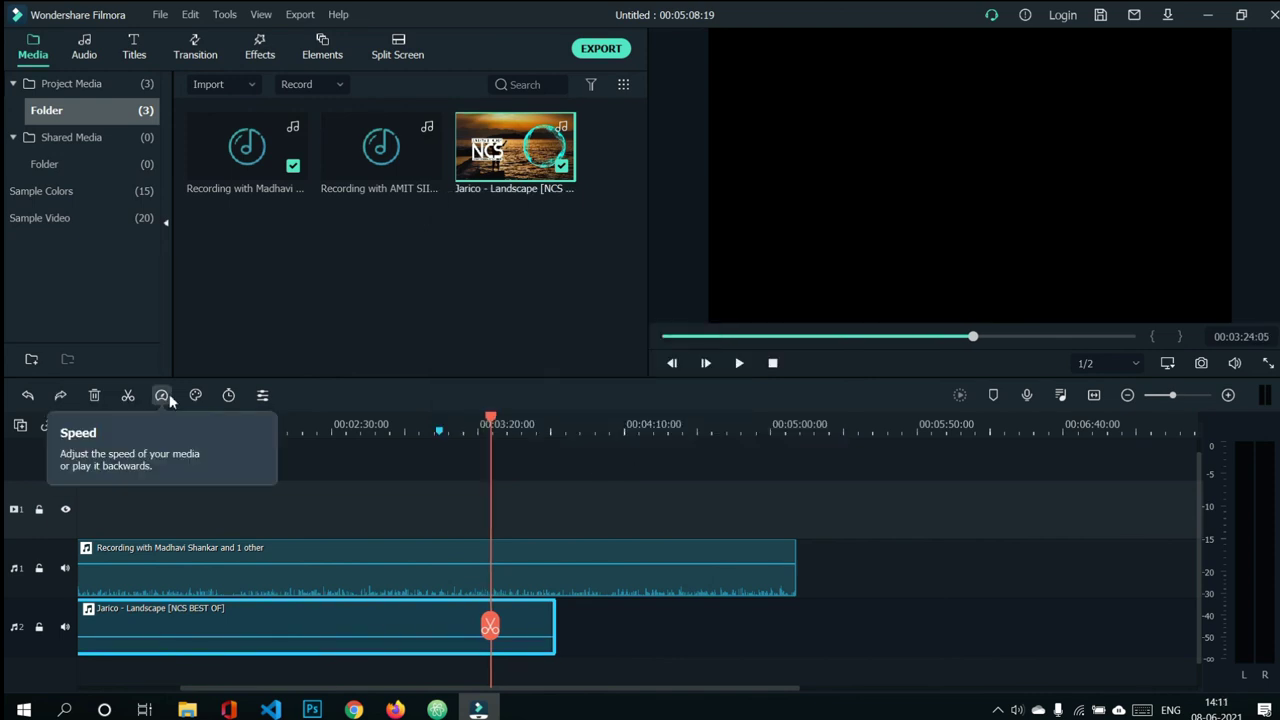
Reverse the playback of the music clip on track 2.
click(162, 396)
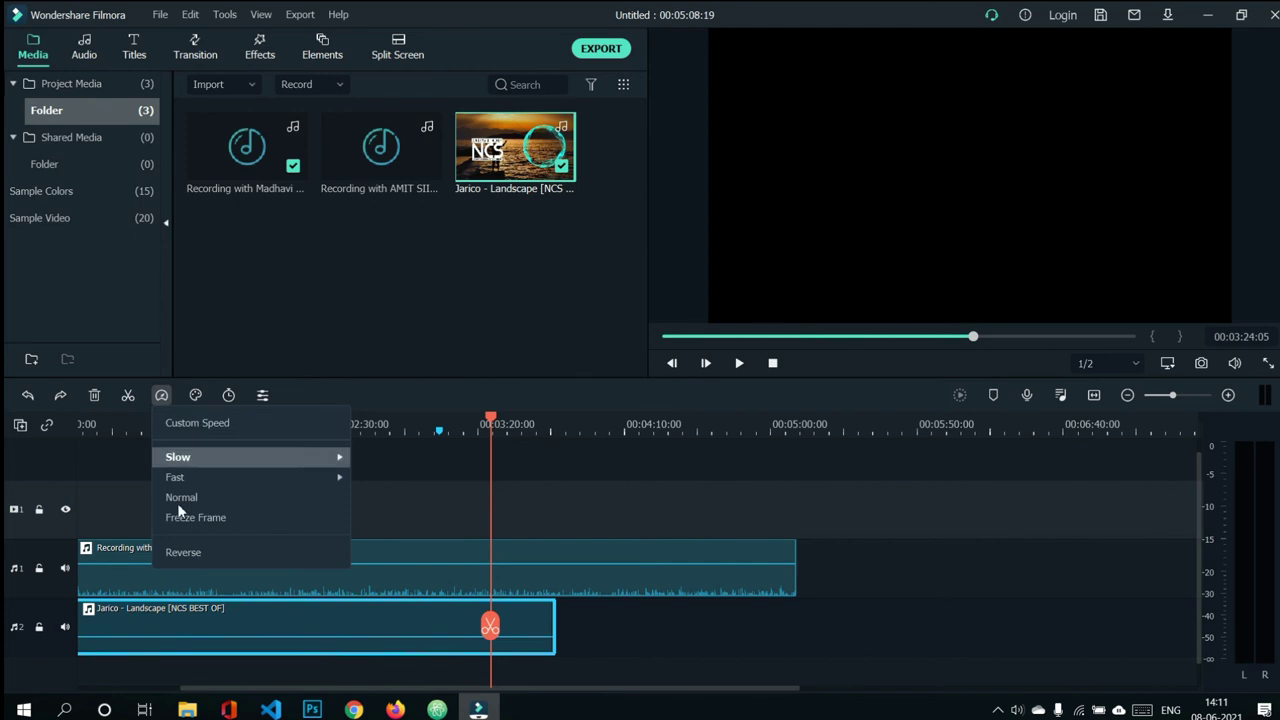
click(209, 551)
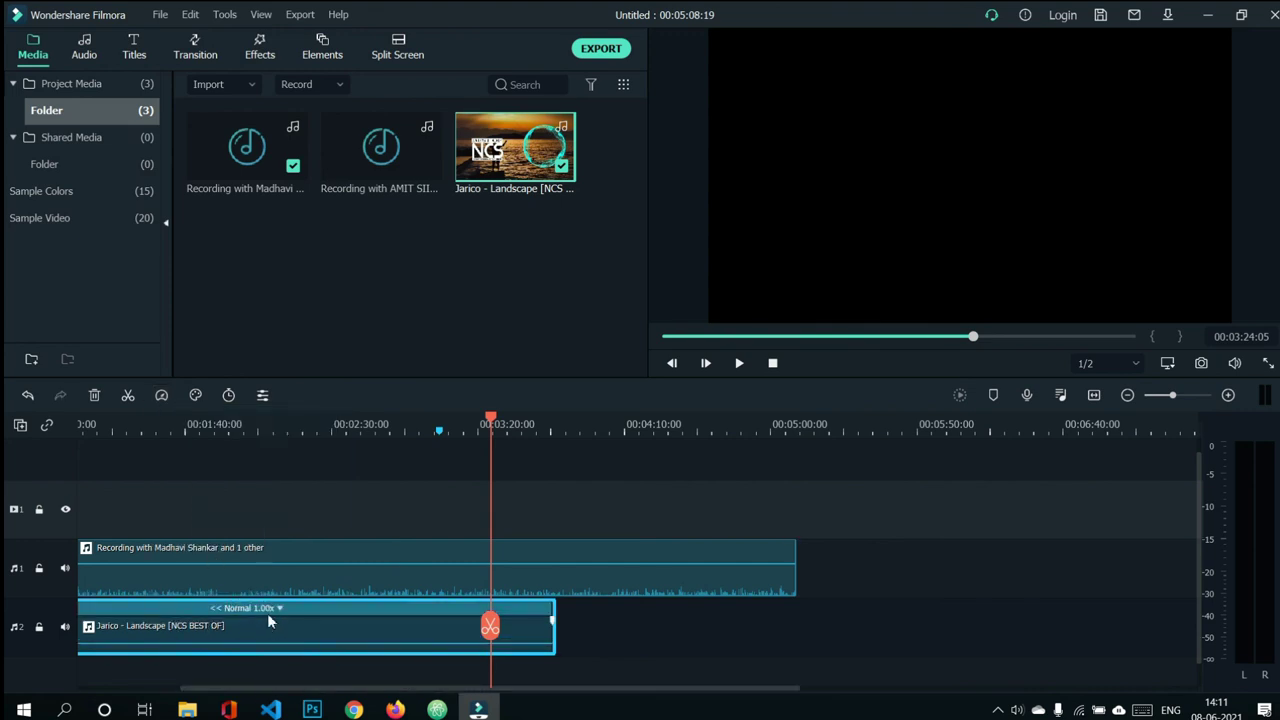
Mute track 1, set the reversed music clip's volume to -7.38 dB, and play a few seconds of it.
click(64, 569)
mouse_move(144, 649)
mouse_down()
mouse_move(140, 626)
mouse_move(142, 641)
mouse_up()
key(space)
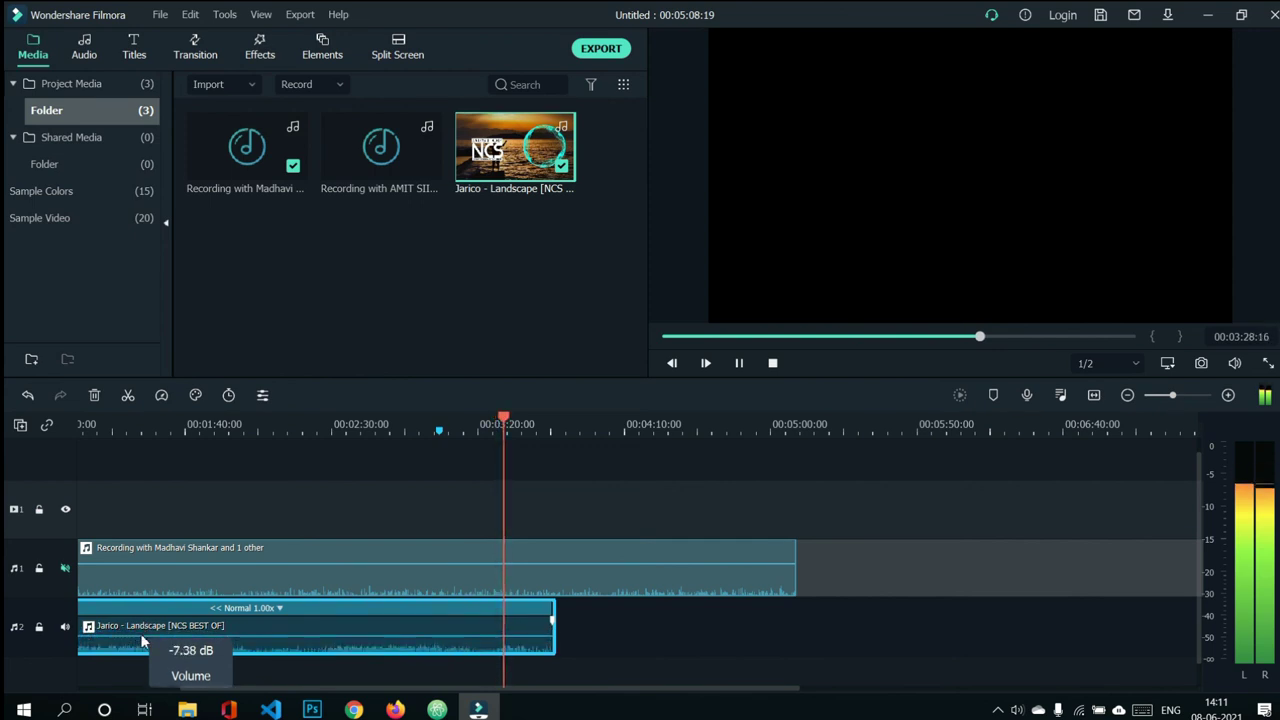
key(space)
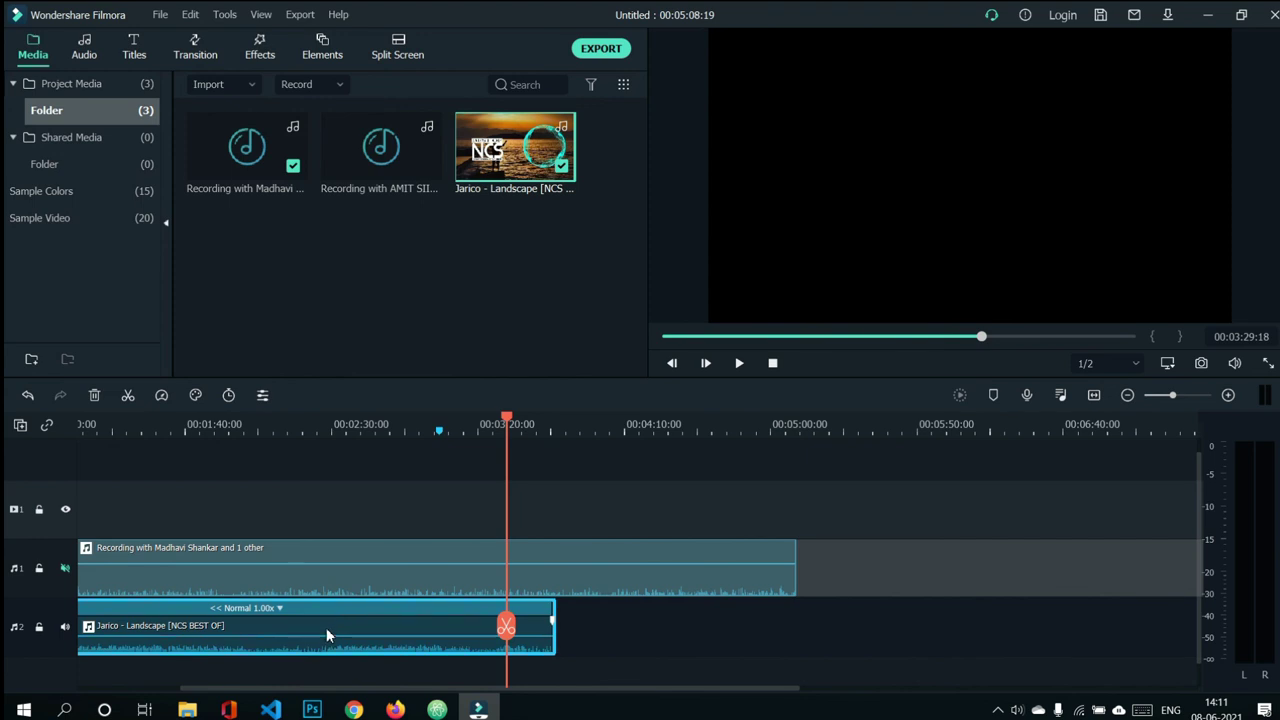
Turn off Reverse on the track 2 music clip to restore its forward playback.
right_click(326, 627)
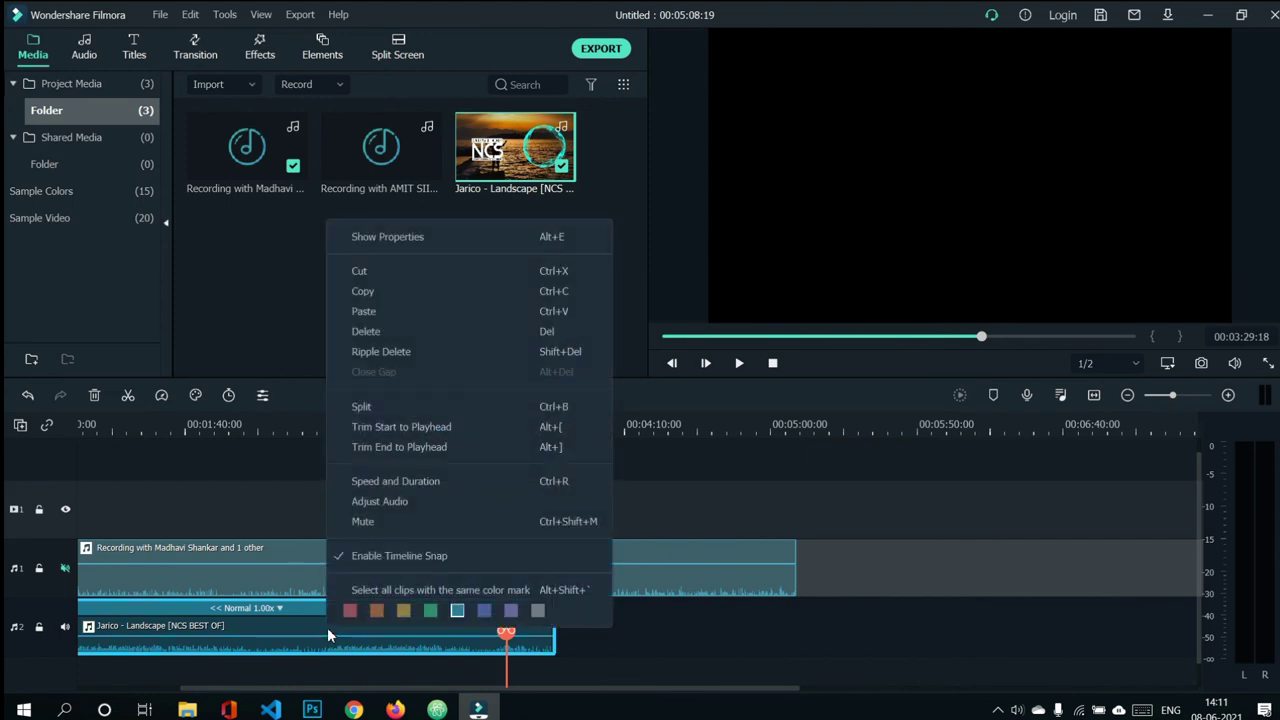
click(156, 401)
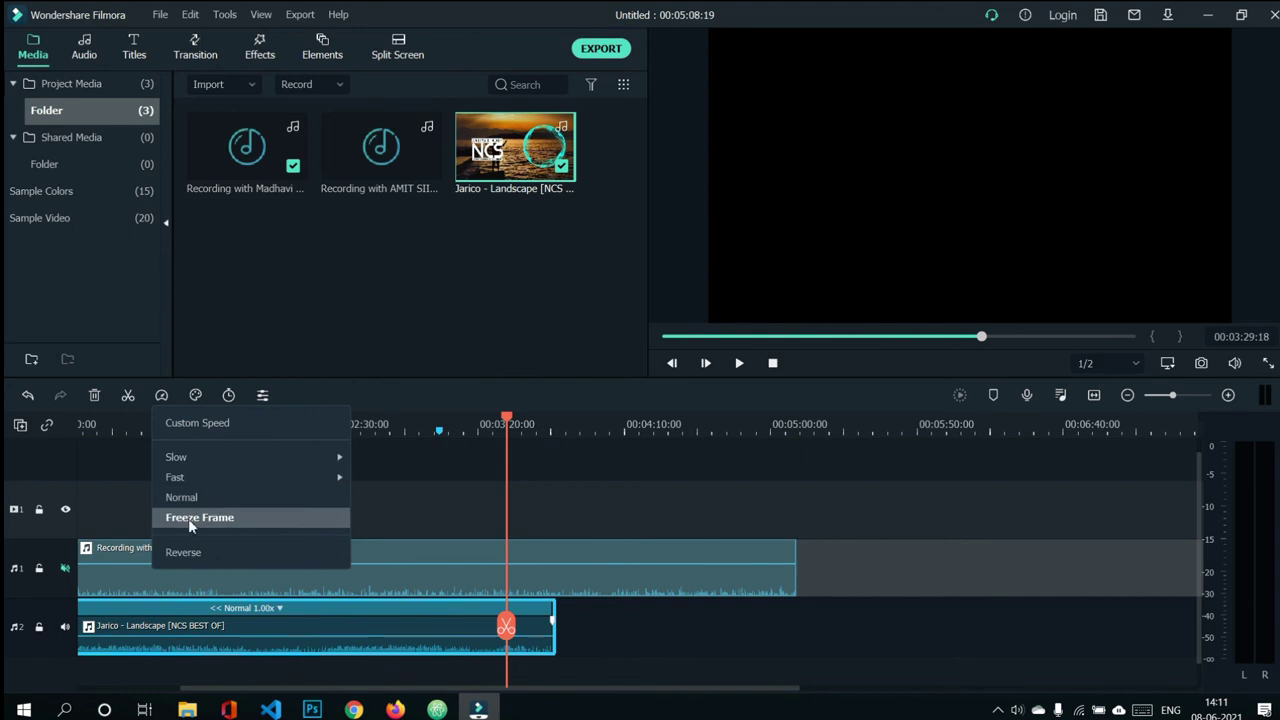
click(196, 550)
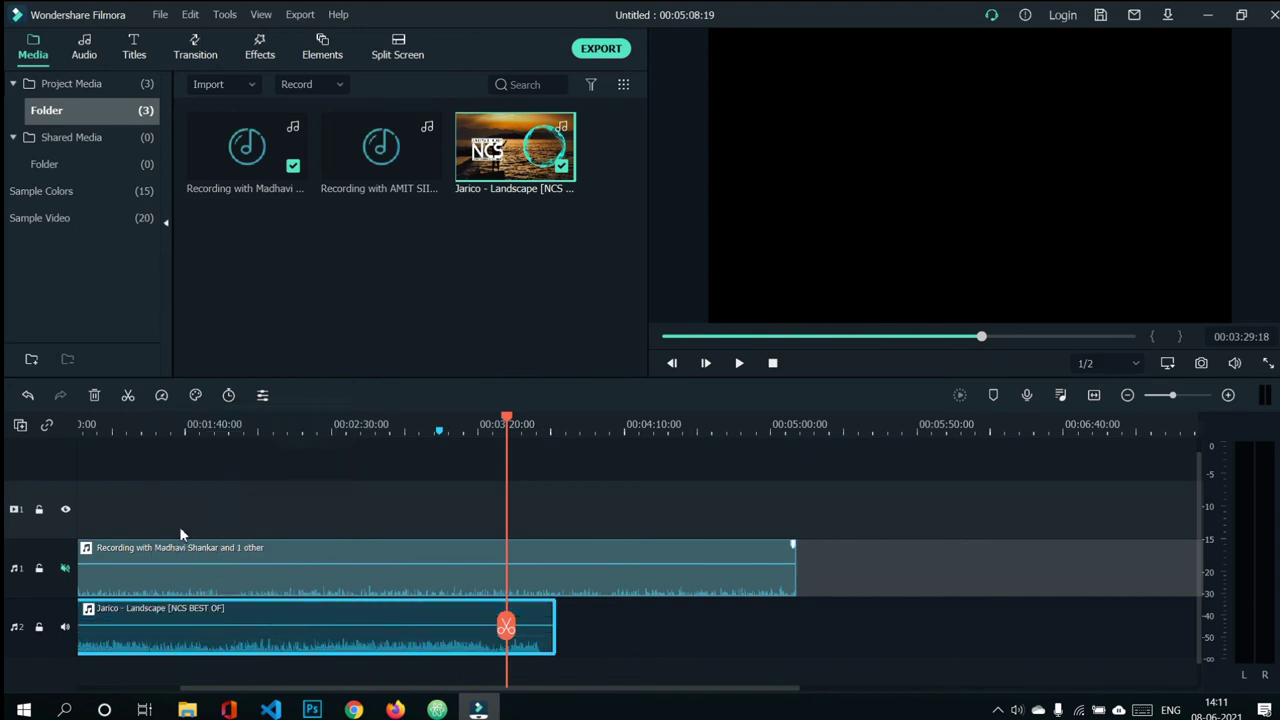
Try a freeze frame in the music clip at 00:03:29:18, playing that section before undoing it.
click(162, 398)
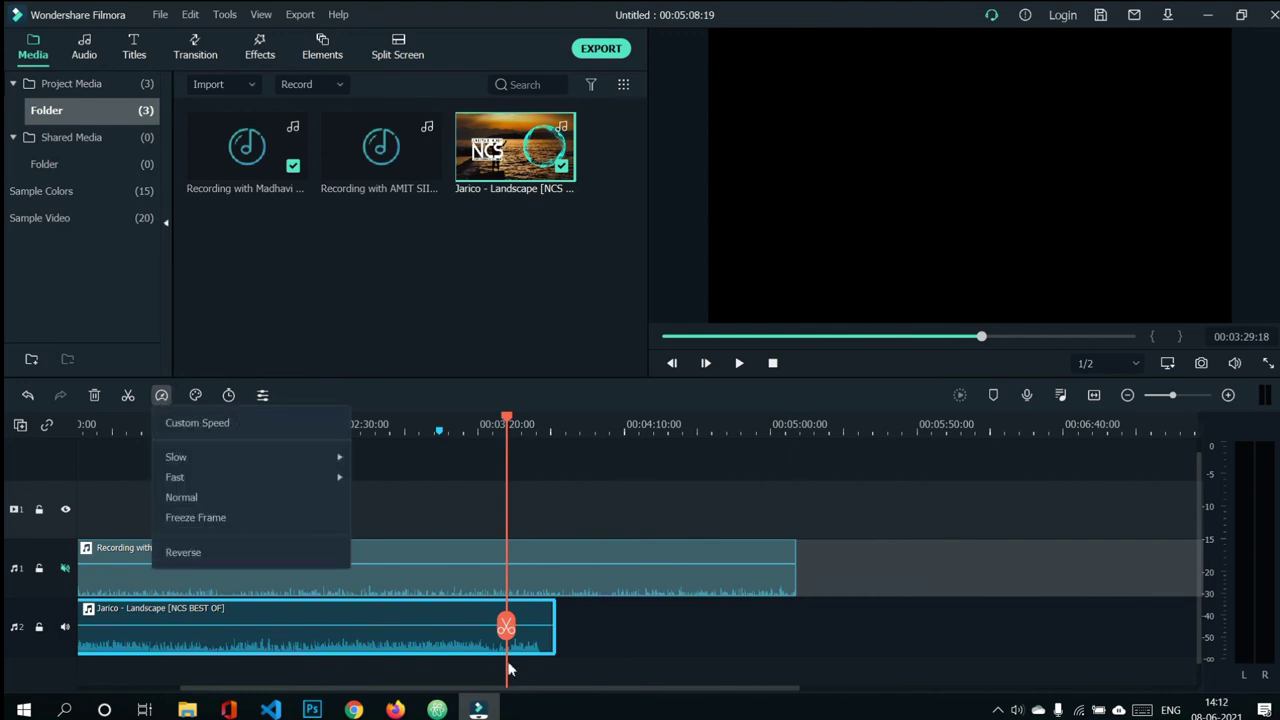
click(165, 517)
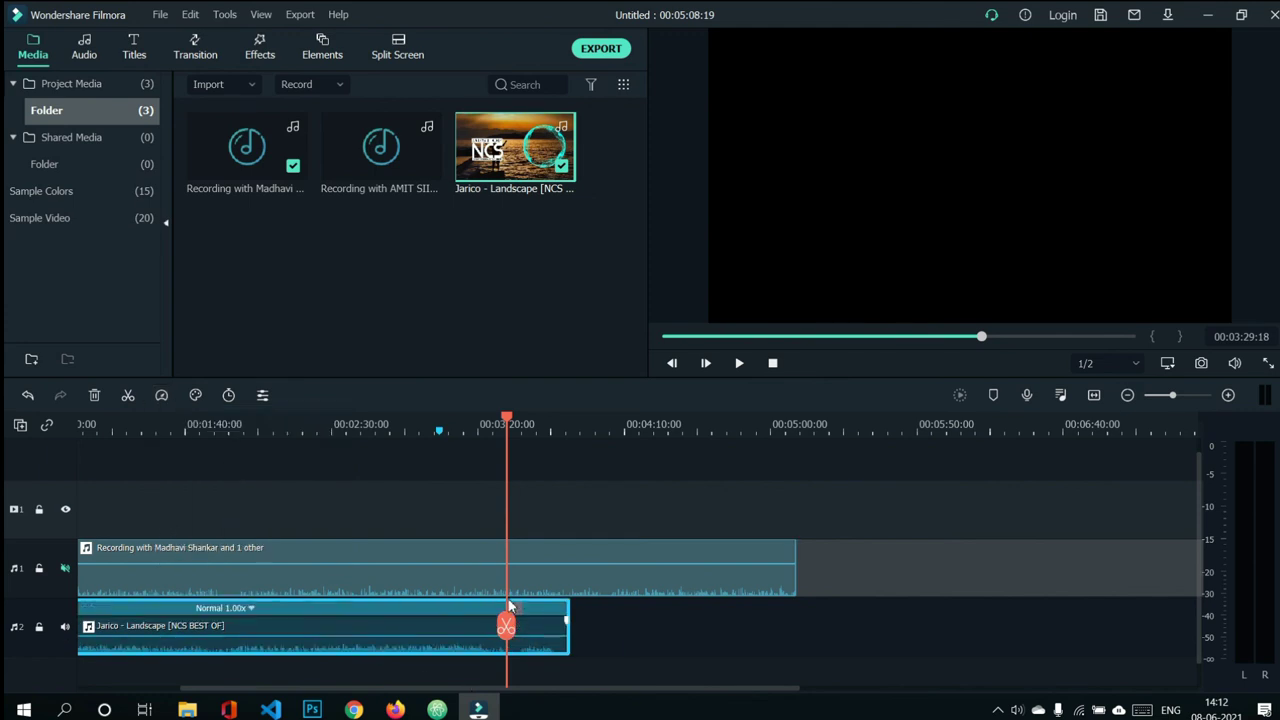
key(space)
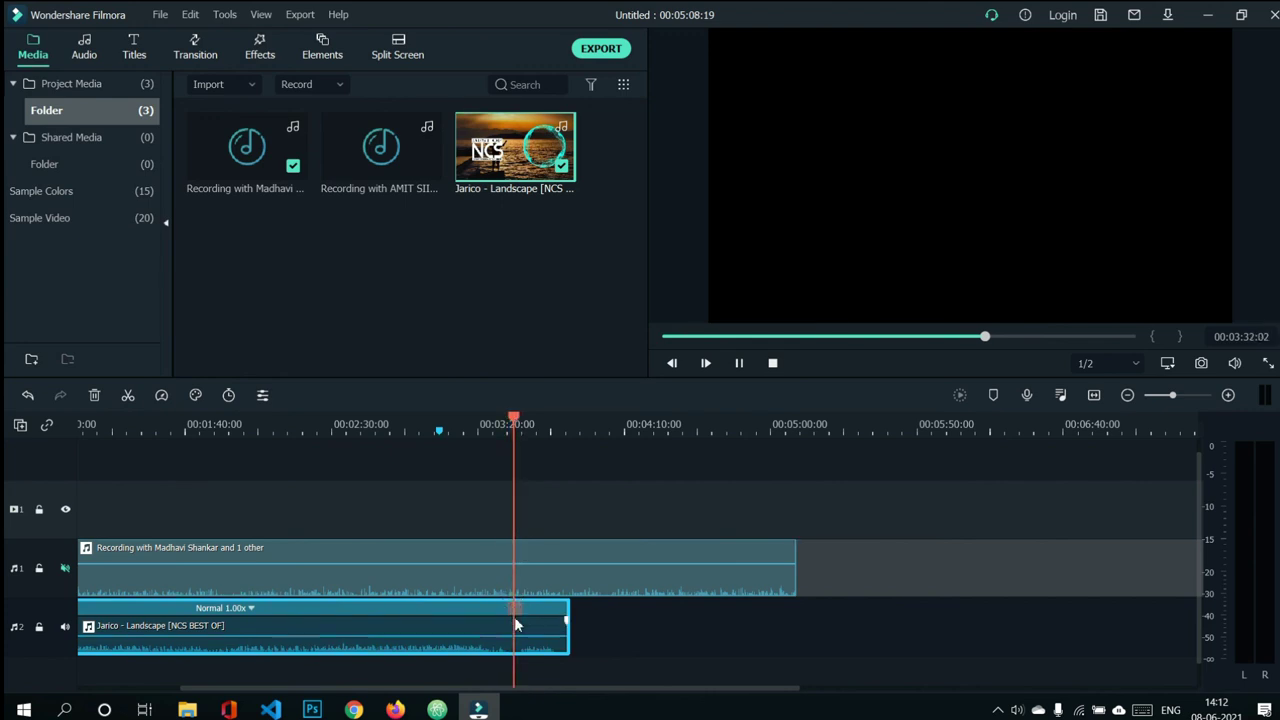
key(space)
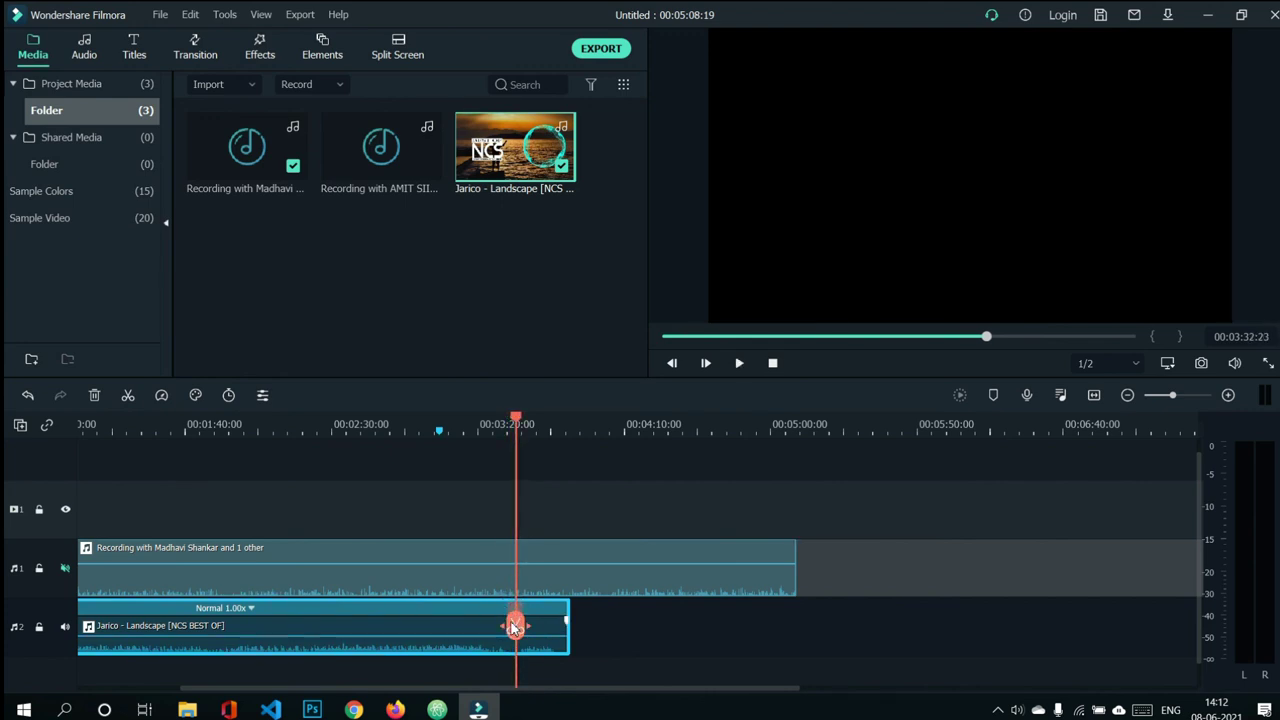
key(ctrl+z)
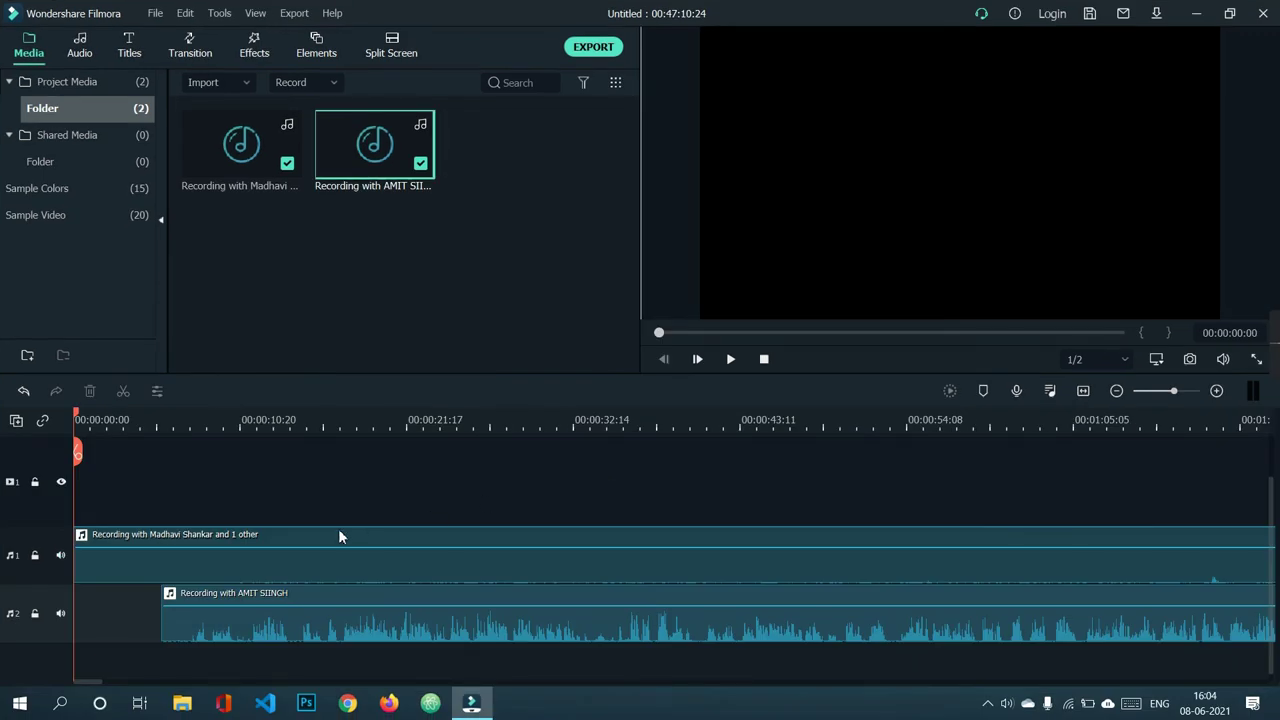
Move the two ungrouped recordings separately, starting the track 1 clip at about 1.6 seconds and the track 2 clip at about 11.4 seconds.
drag(222, 533, 278, 549)
drag(277, 599, 329, 598)
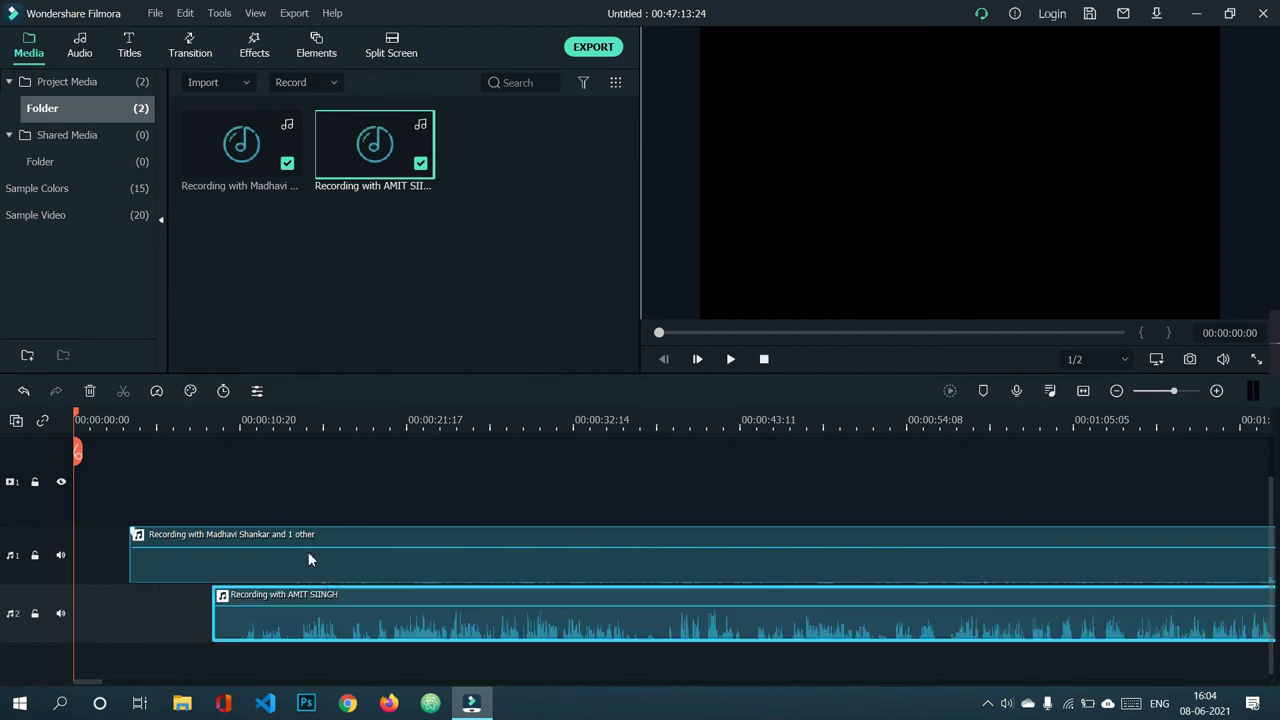
mouse_move(313, 533)
mouse_down()
mouse_move(277, 529)
mouse_move(302, 530)
mouse_move(292, 540)
mouse_up()
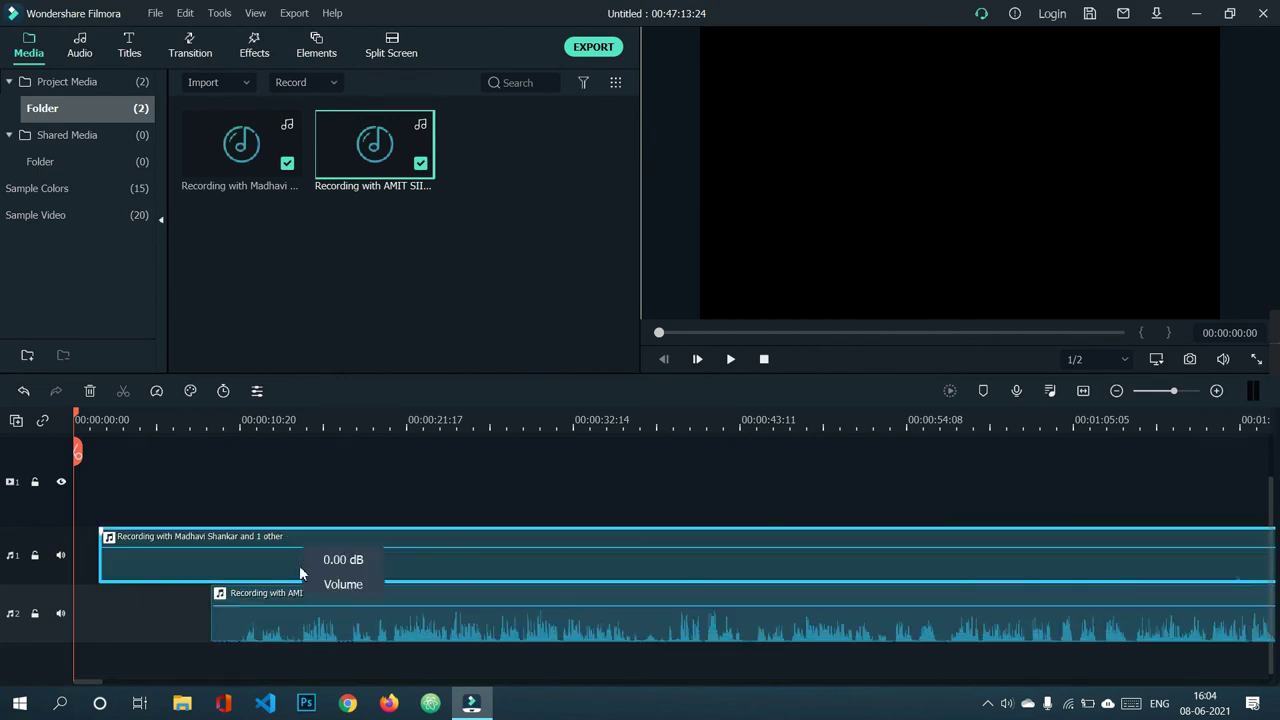
drag(315, 598, 356, 592)
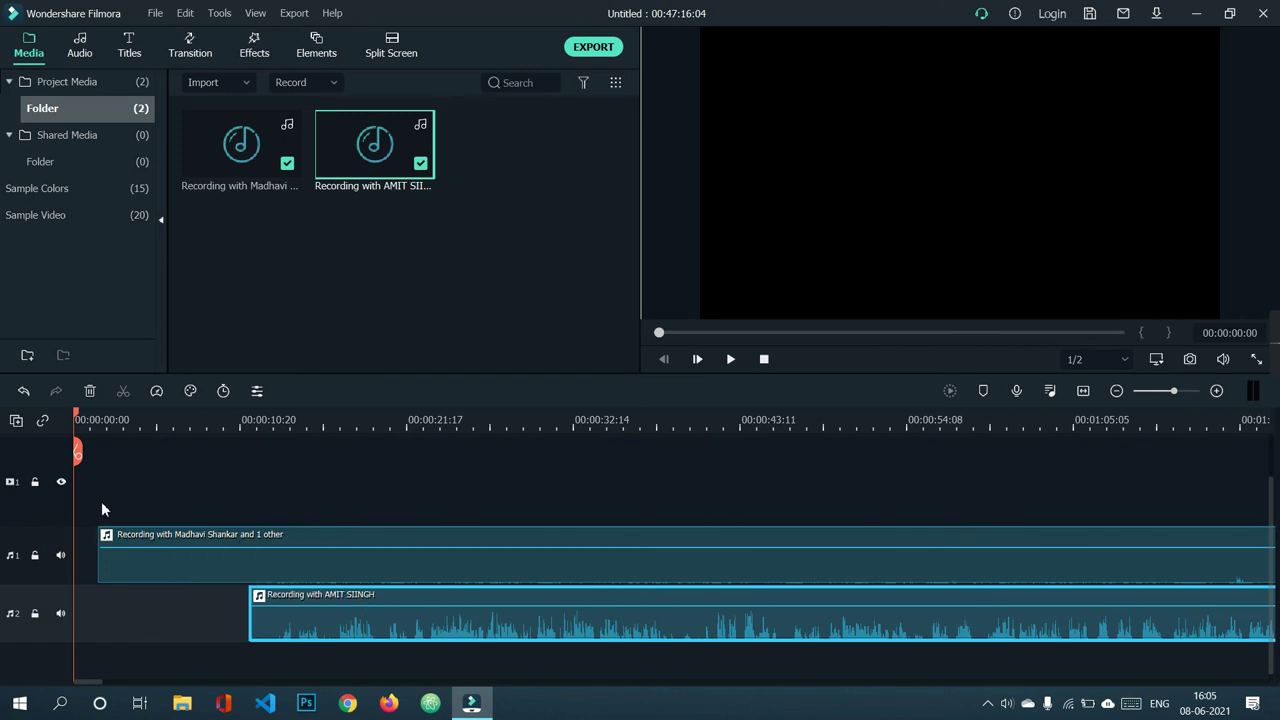
Select the recordings on tracks 1 and 2 together and group them.
drag(102, 503, 332, 636)
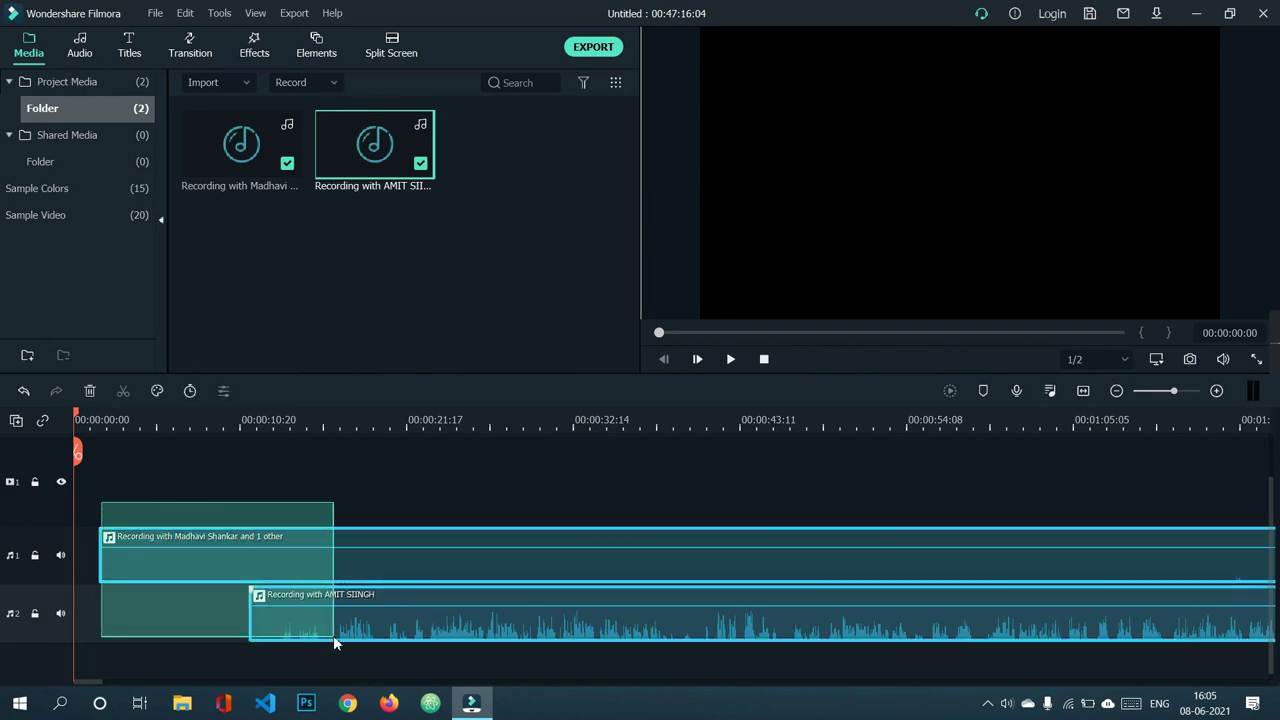
right_click(272, 551)
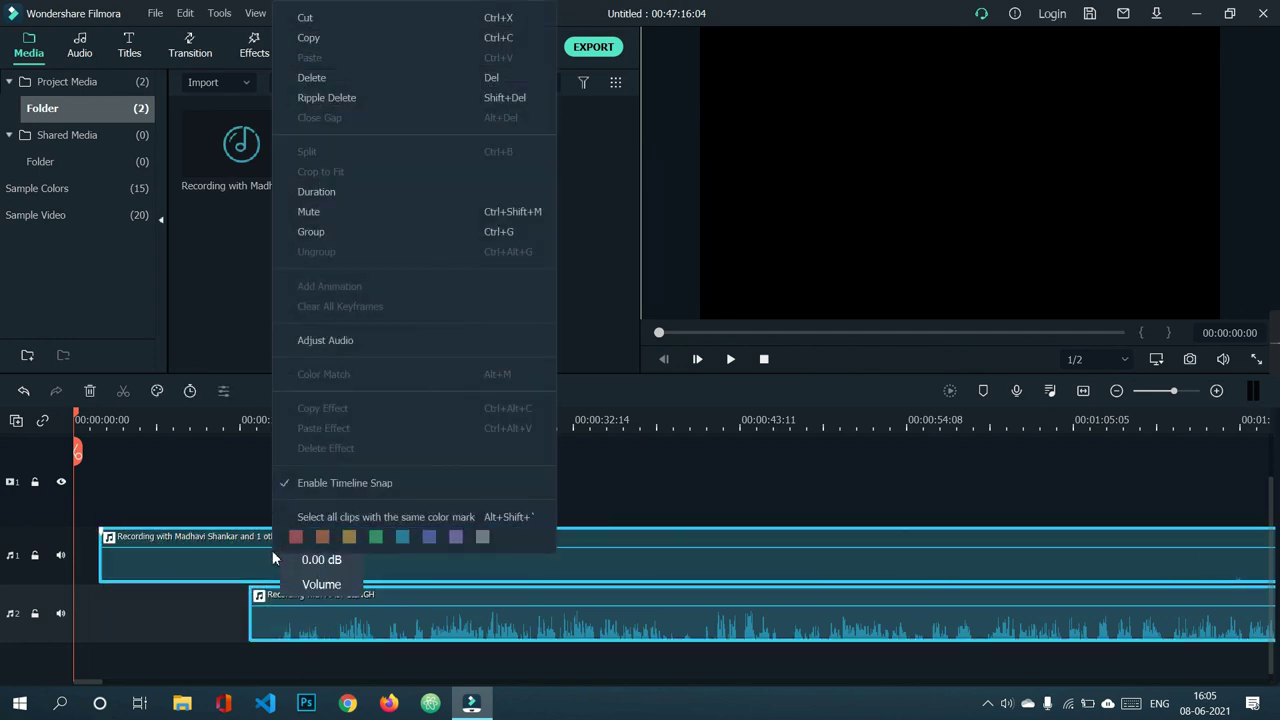
click(313, 231)
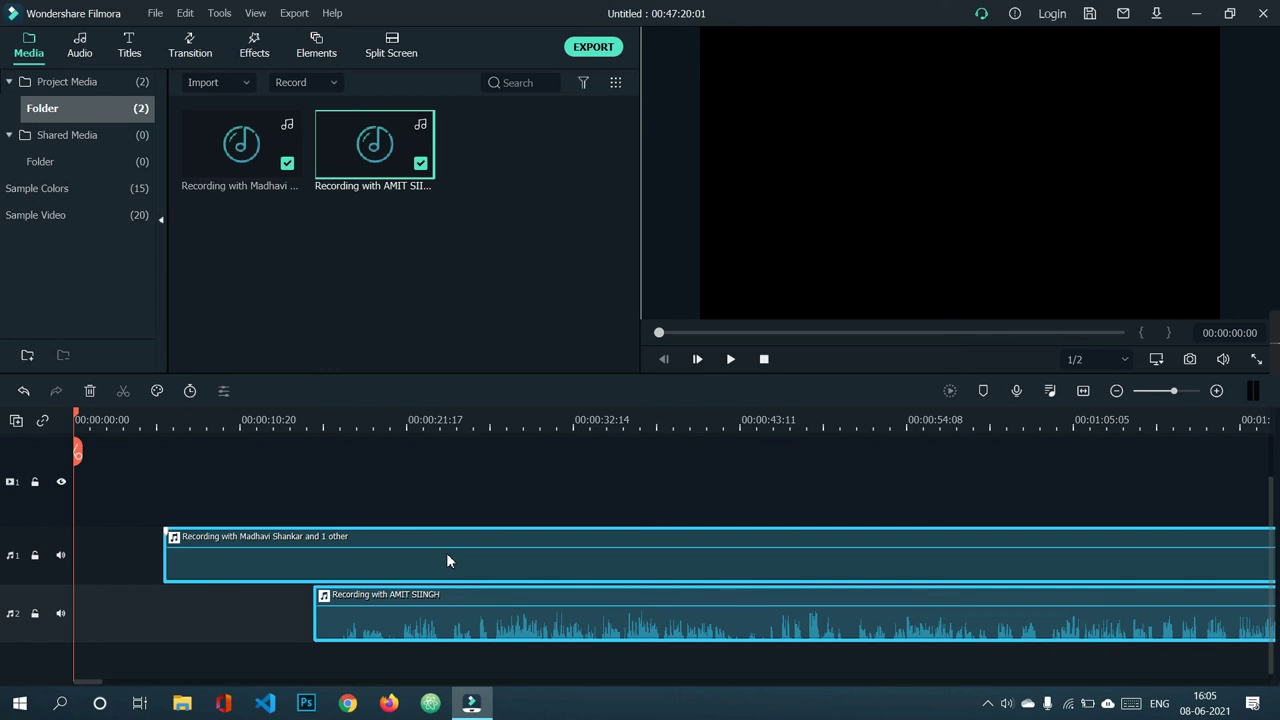
Move the grouped recordings together so the track 1 clip starts at about 5.6 seconds, and ungroup them.
drag(452, 558, 389, 571)
drag(483, 580, 443, 574)
right_click(440, 574)
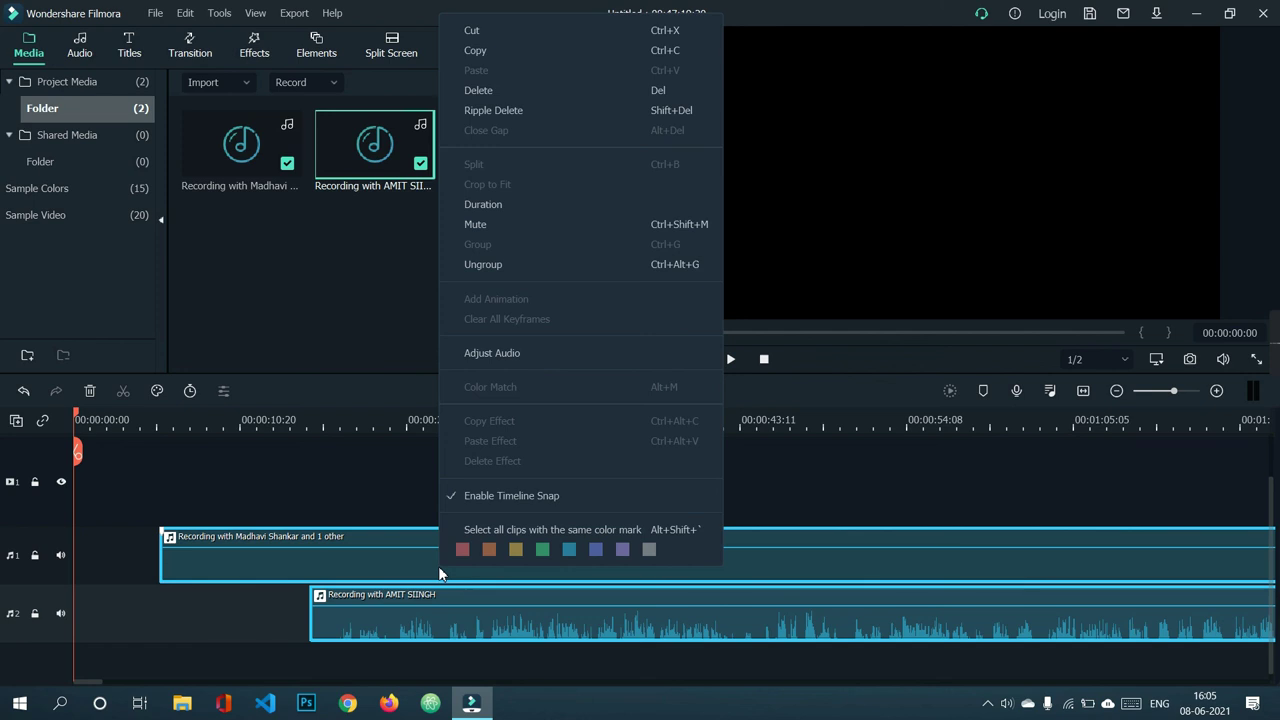
click(465, 264)
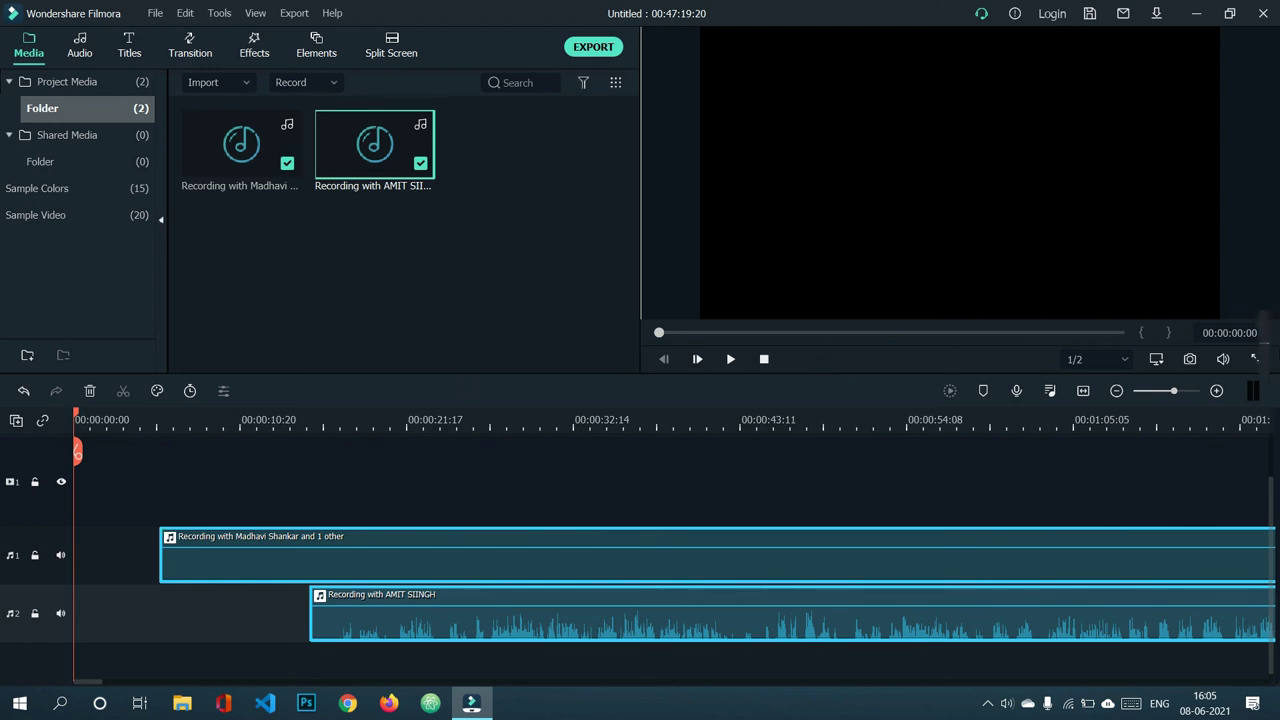
Examine the local export settings for the MP3 format and close them without exporting.
mouse_move(1272, 365)
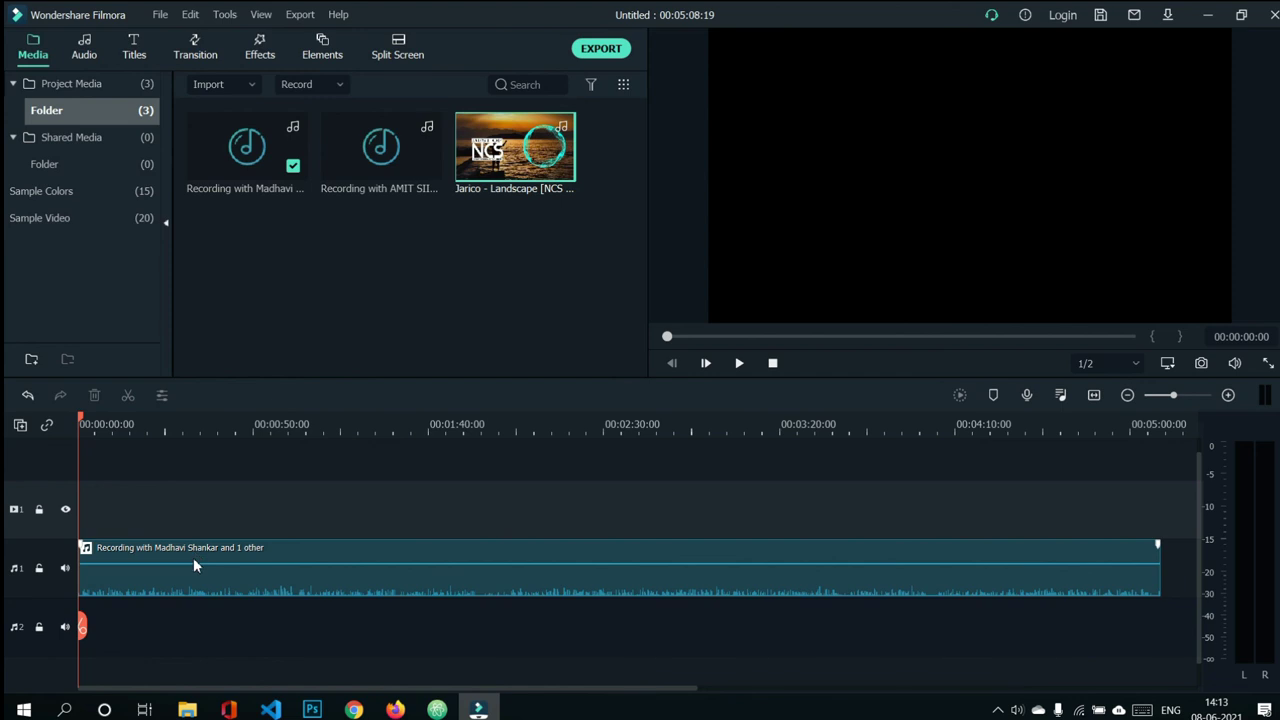
click(600, 48)
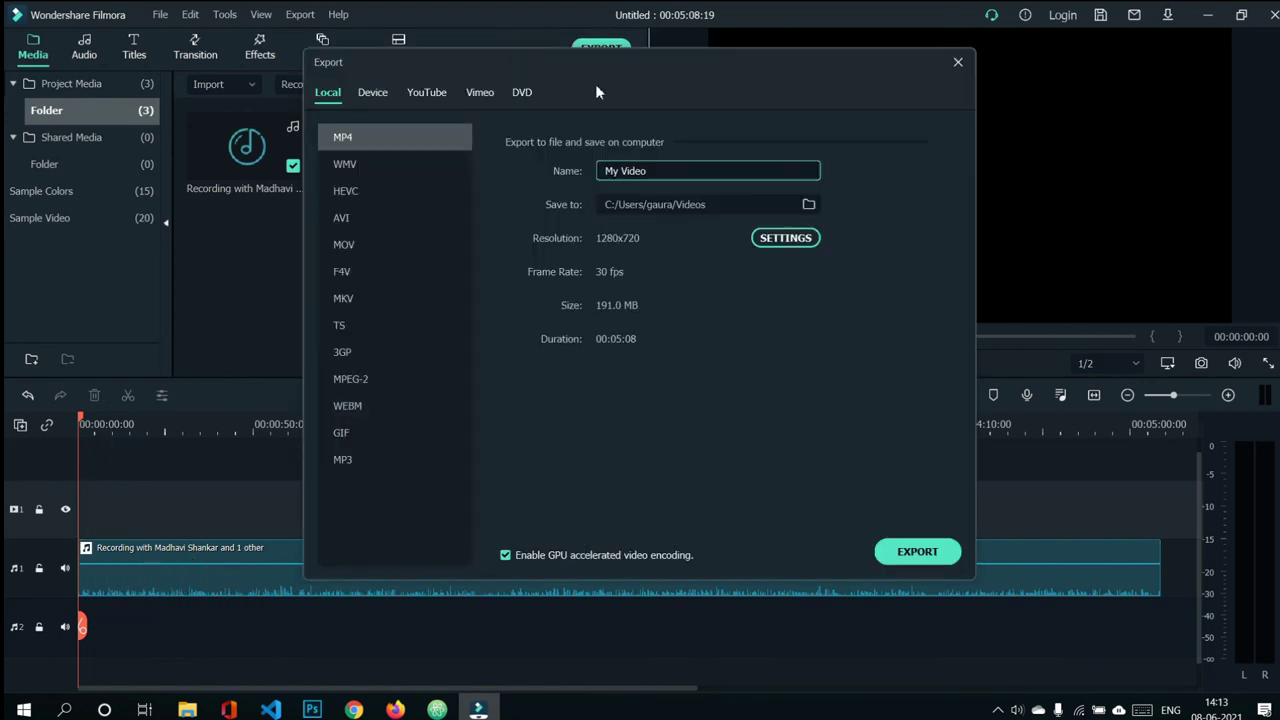
click(393, 467)
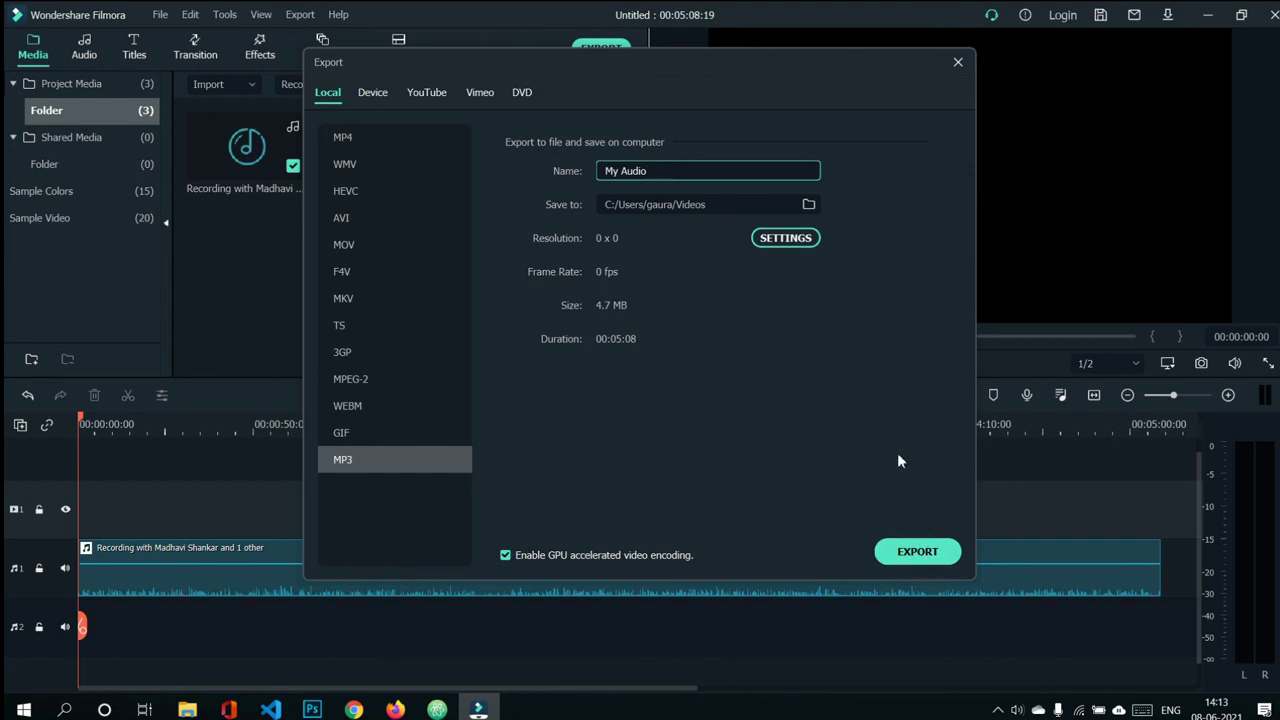
click(955, 64)
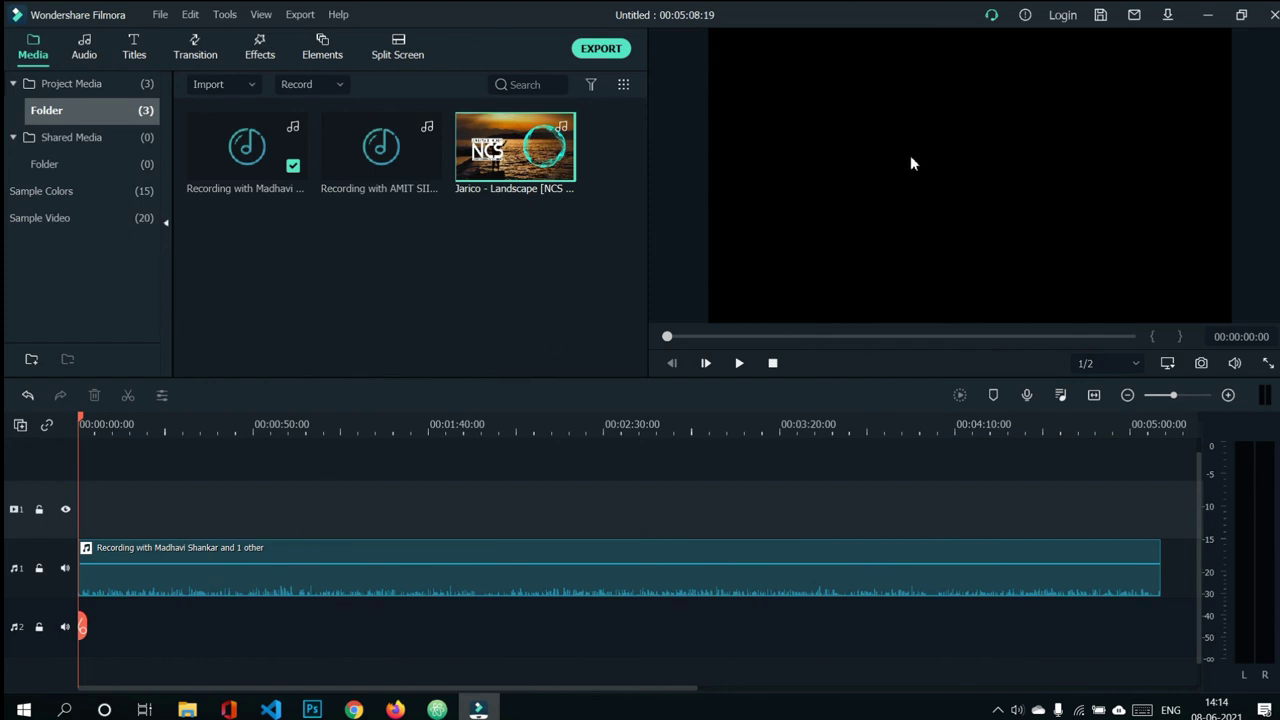
Bring up the option to save the project to the Desktop as VE Project 3, and cancel it.
click(1101, 16)
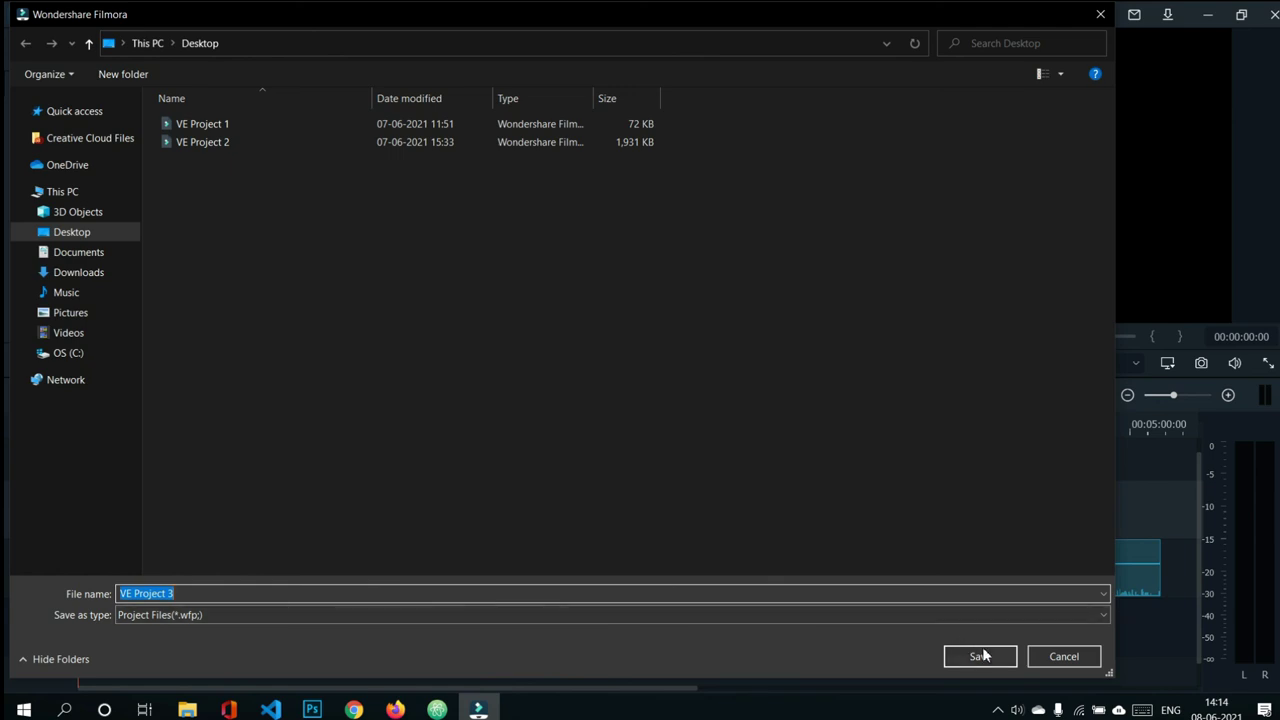
click(1049, 653)
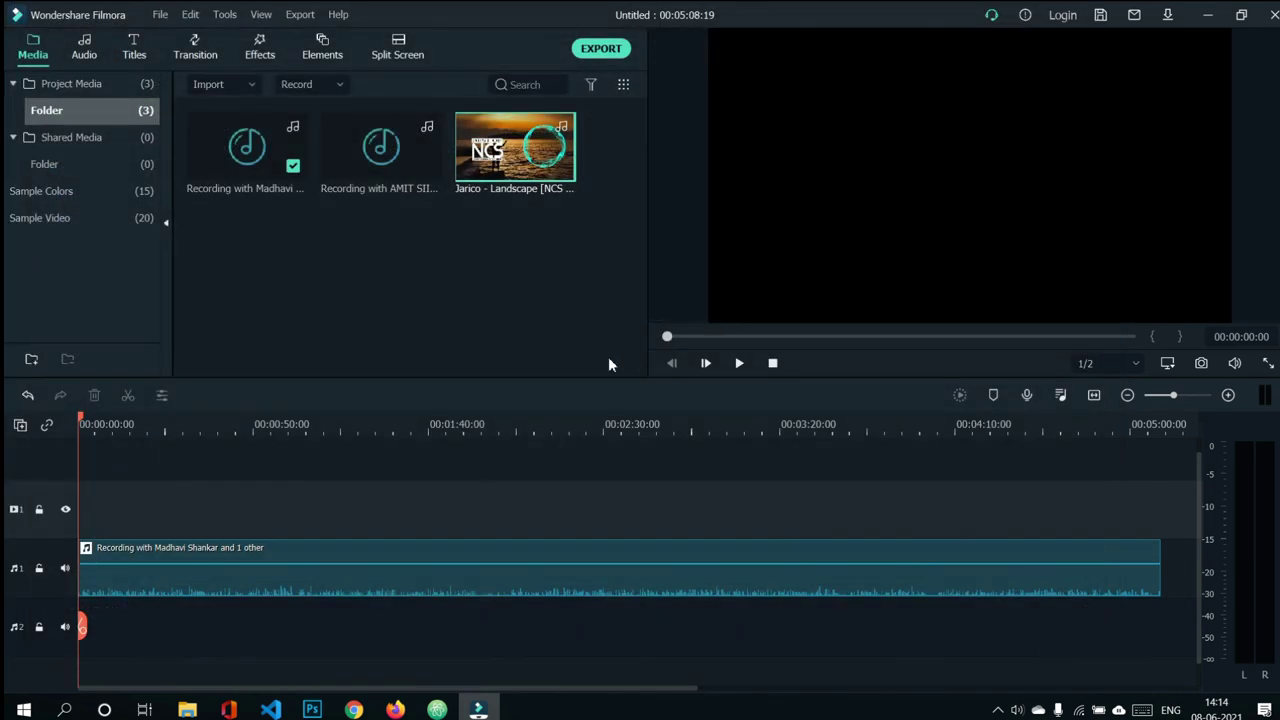